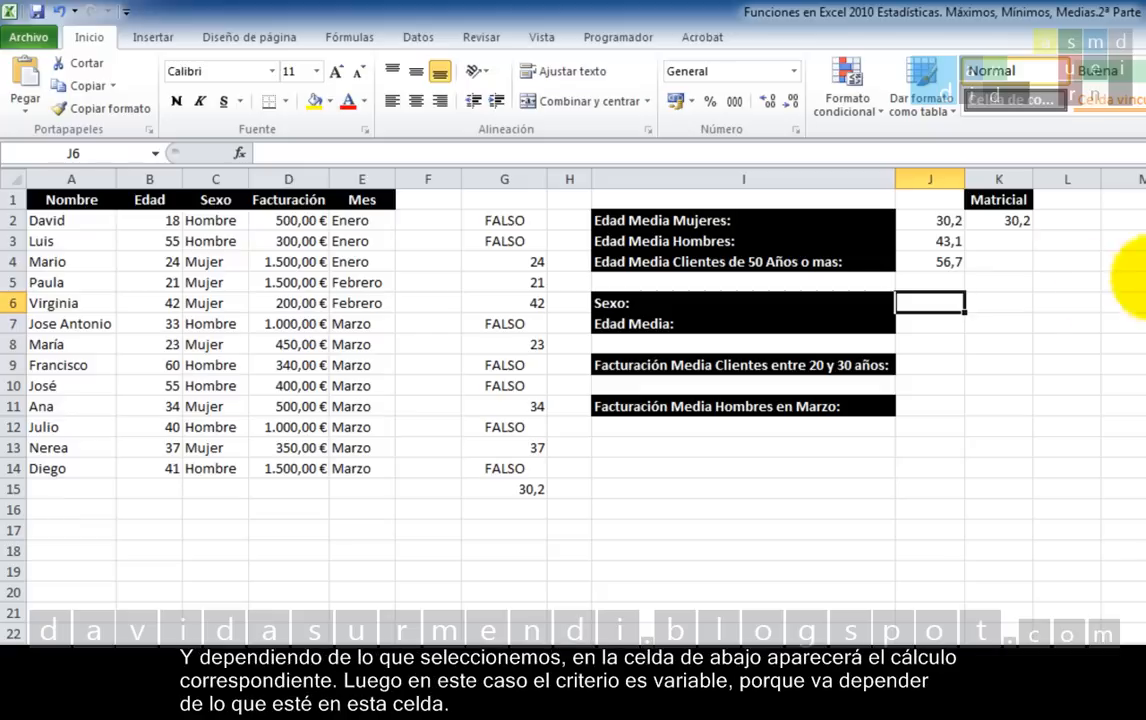
Step: Add list data validation to the Sexo cell J6 with the allowed values Hombre;Mujer
click(938, 320)
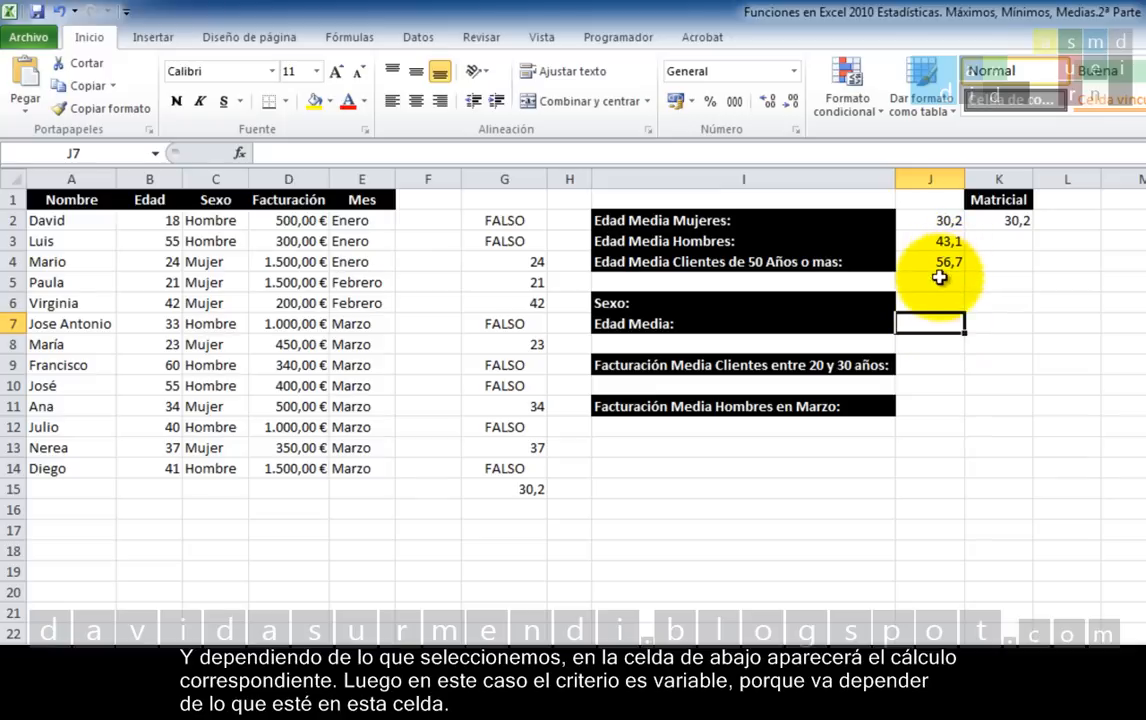
click(933, 295)
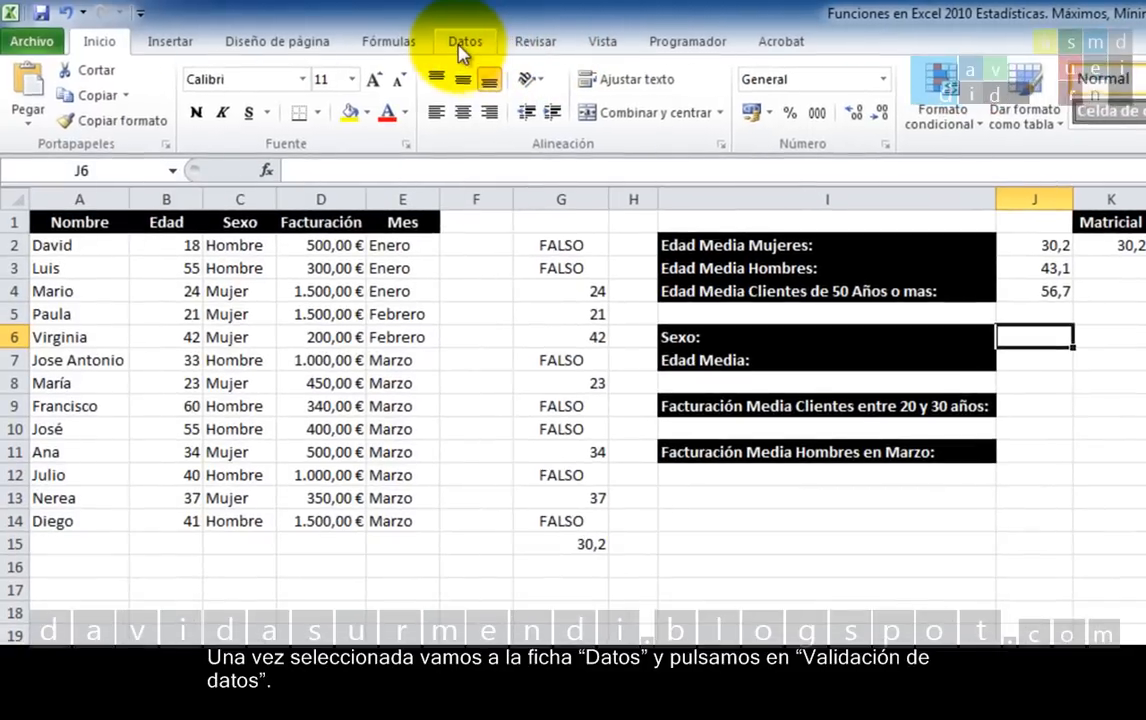
click(444, 39)
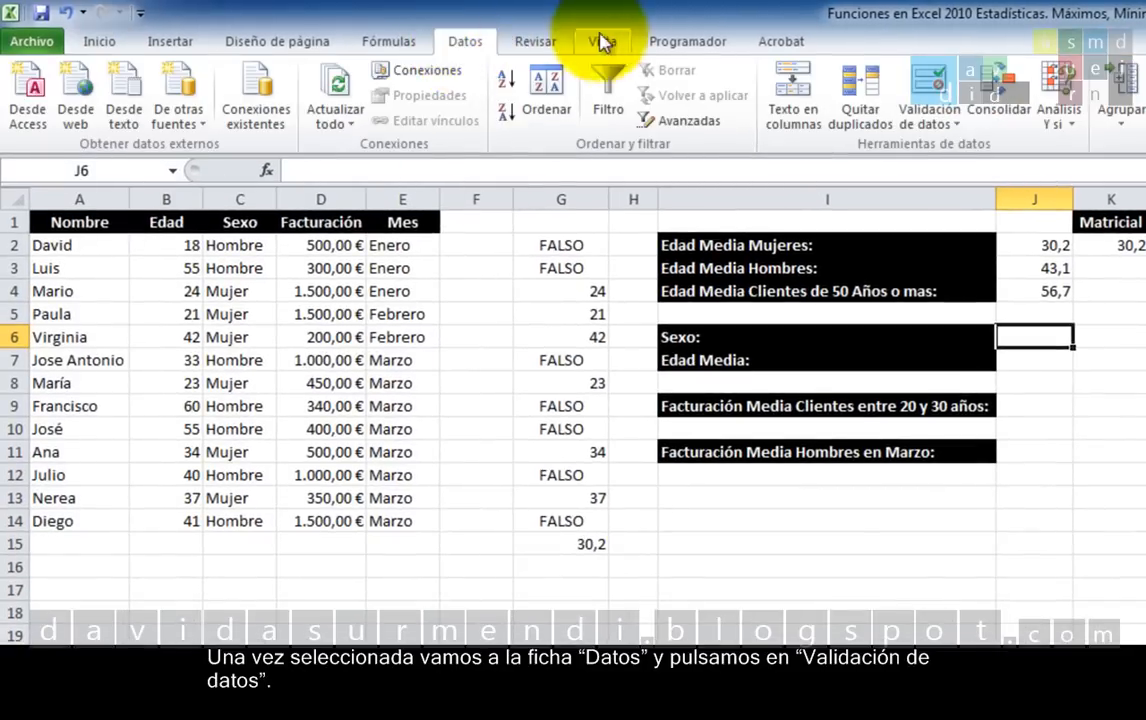
click(923, 85)
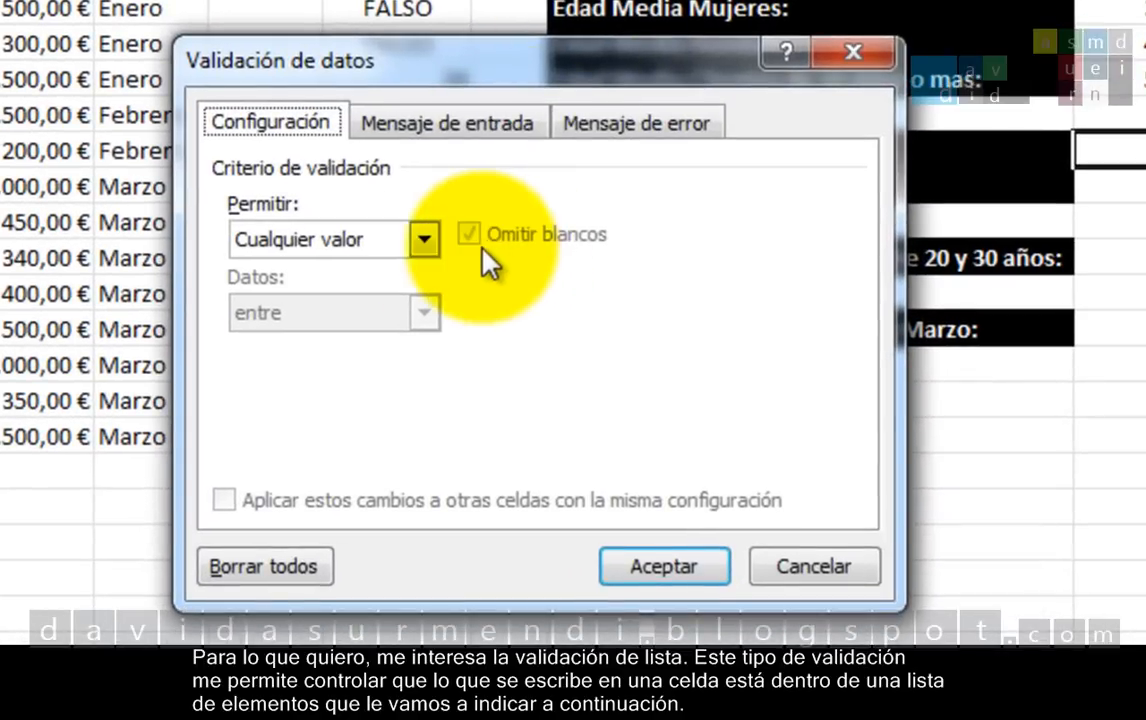
click(422, 242)
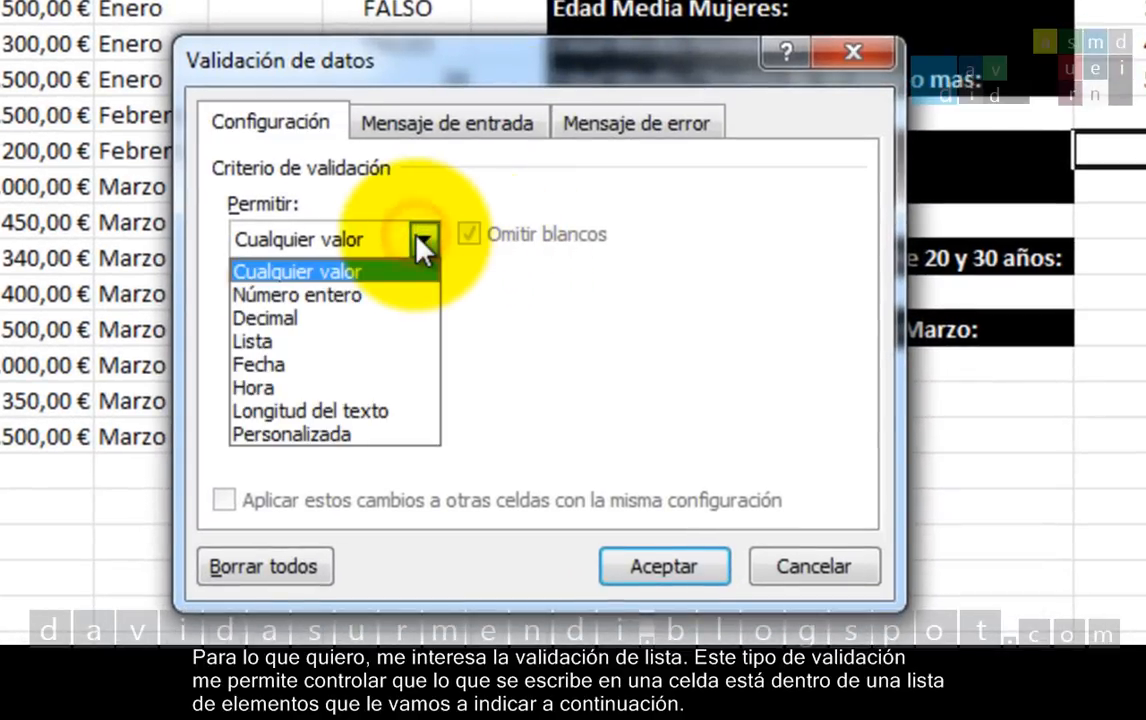
click(406, 336)
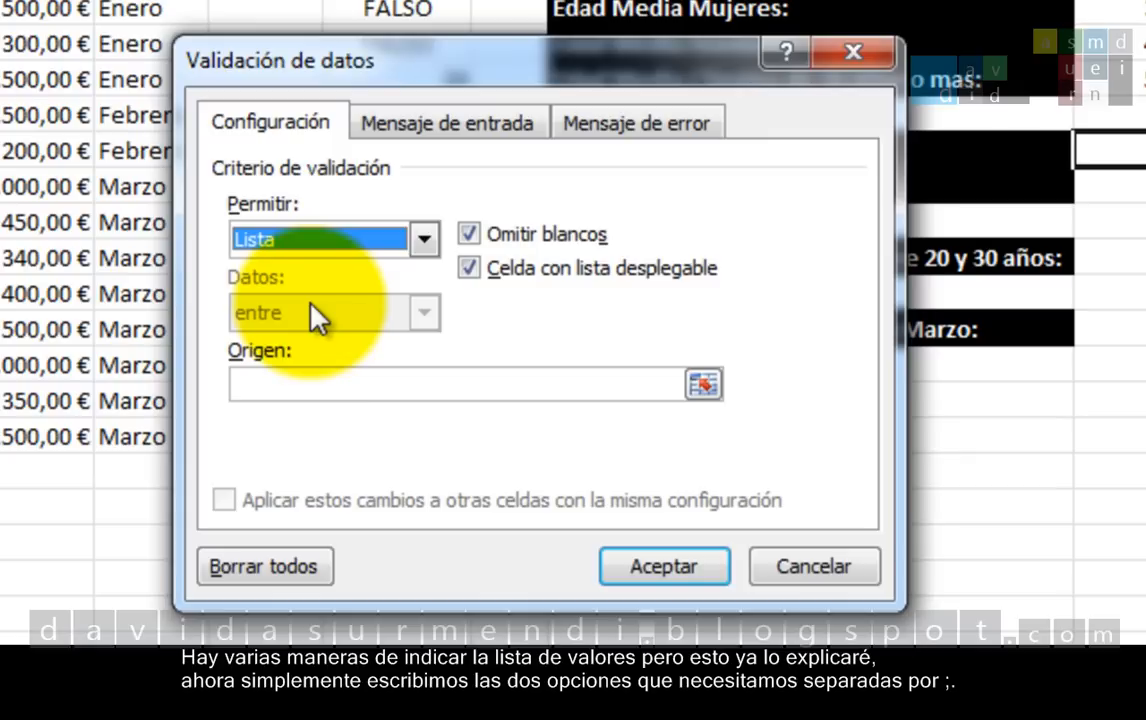
click(330, 382)
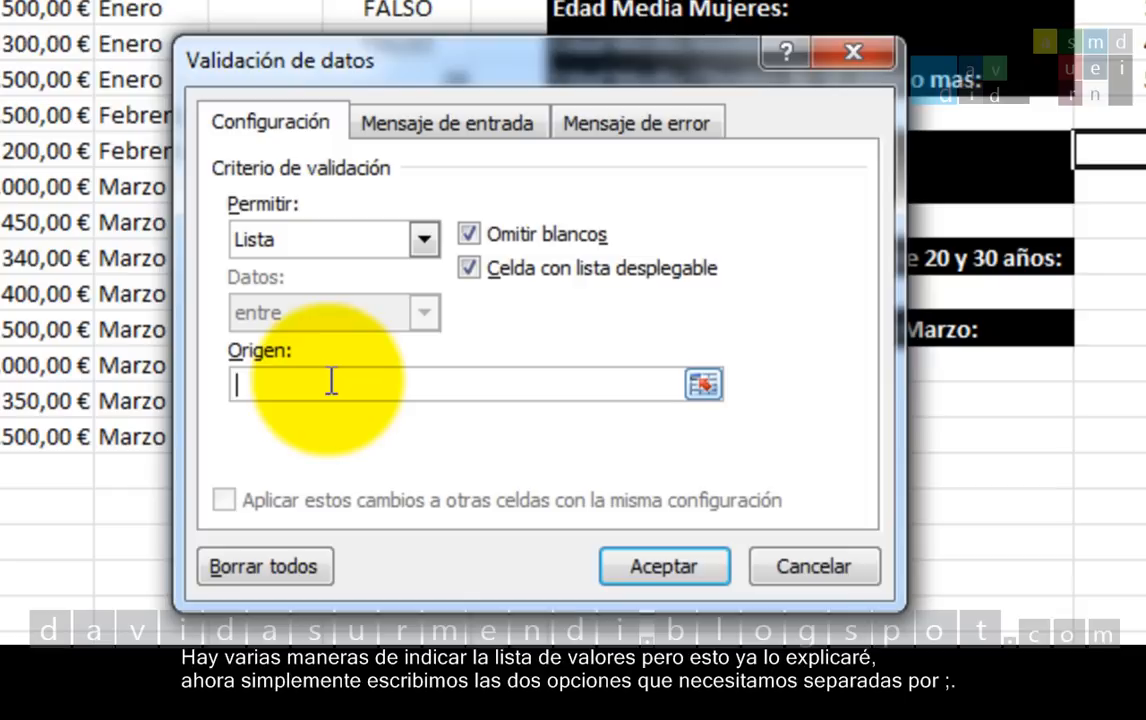
text(Hombre;)
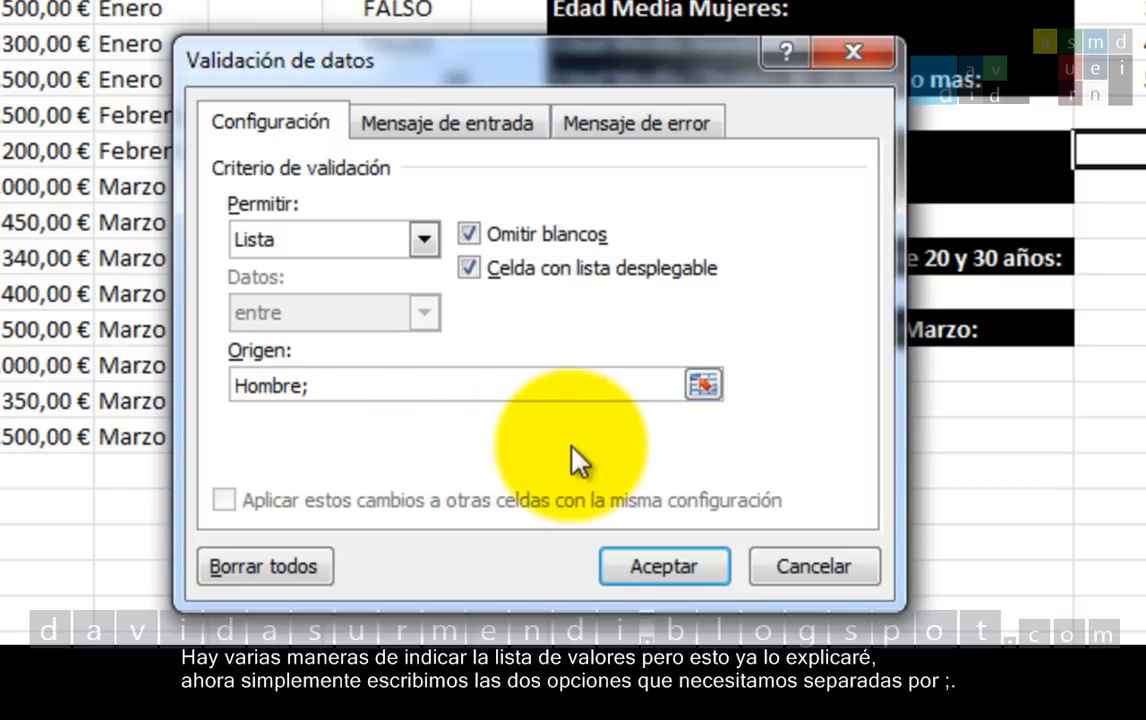
text(Mujer)
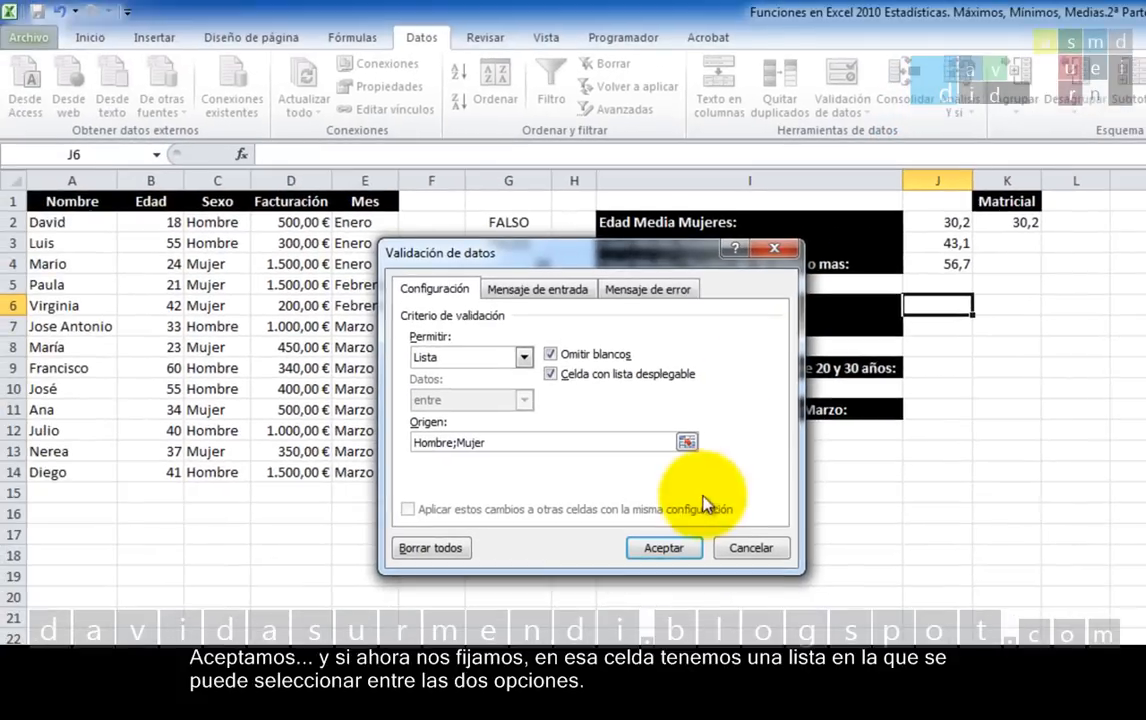
click(680, 547)
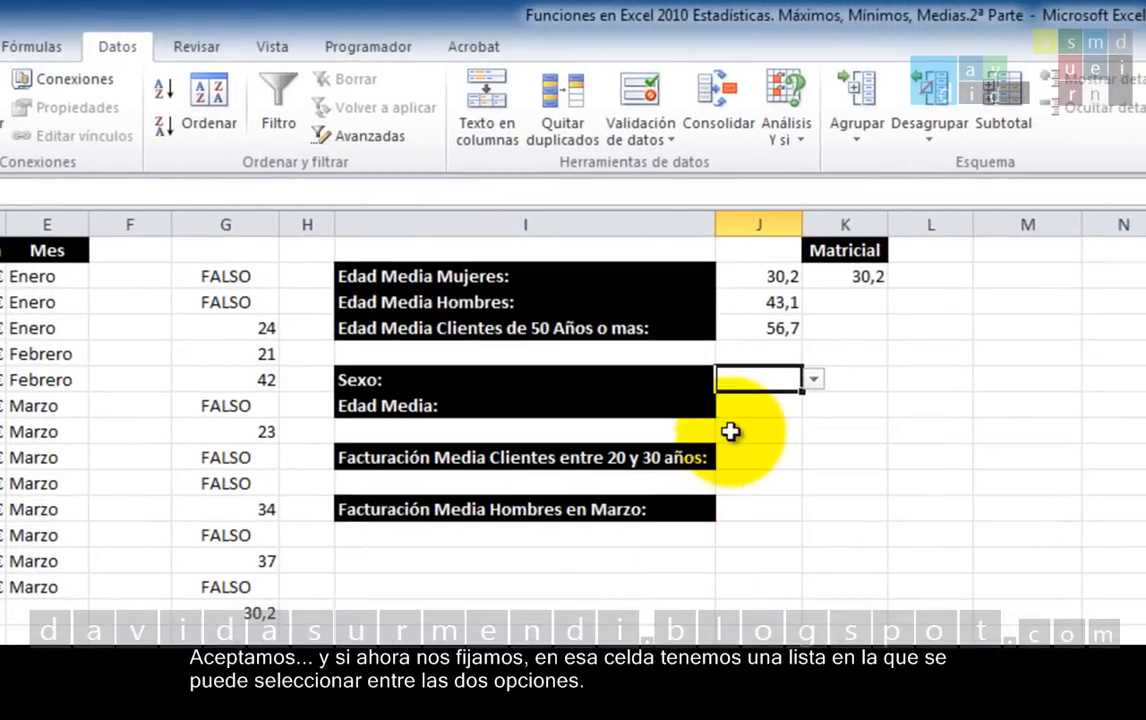
click(816, 381)
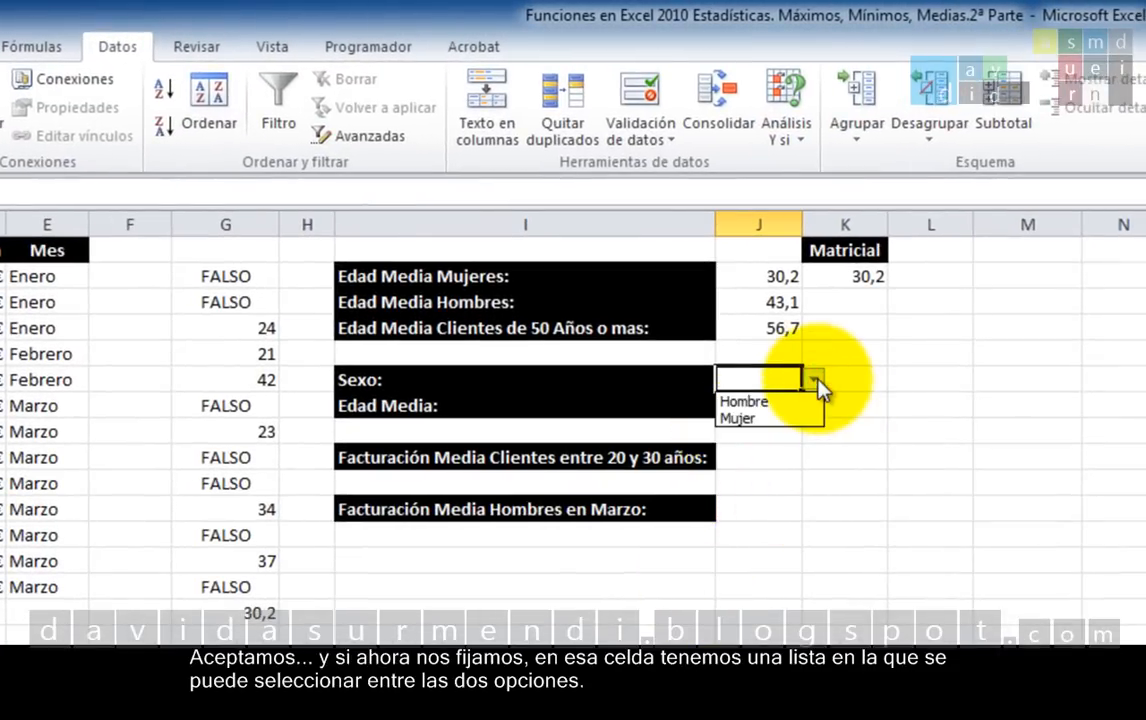
click(728, 384)
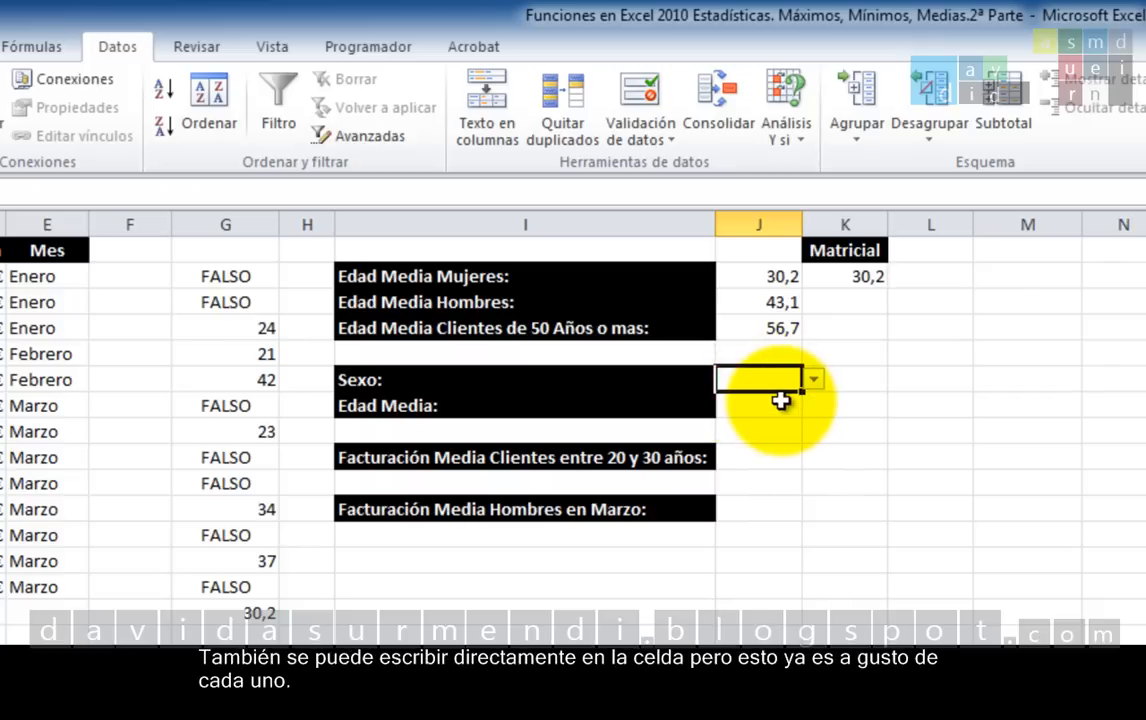
text(Hom)
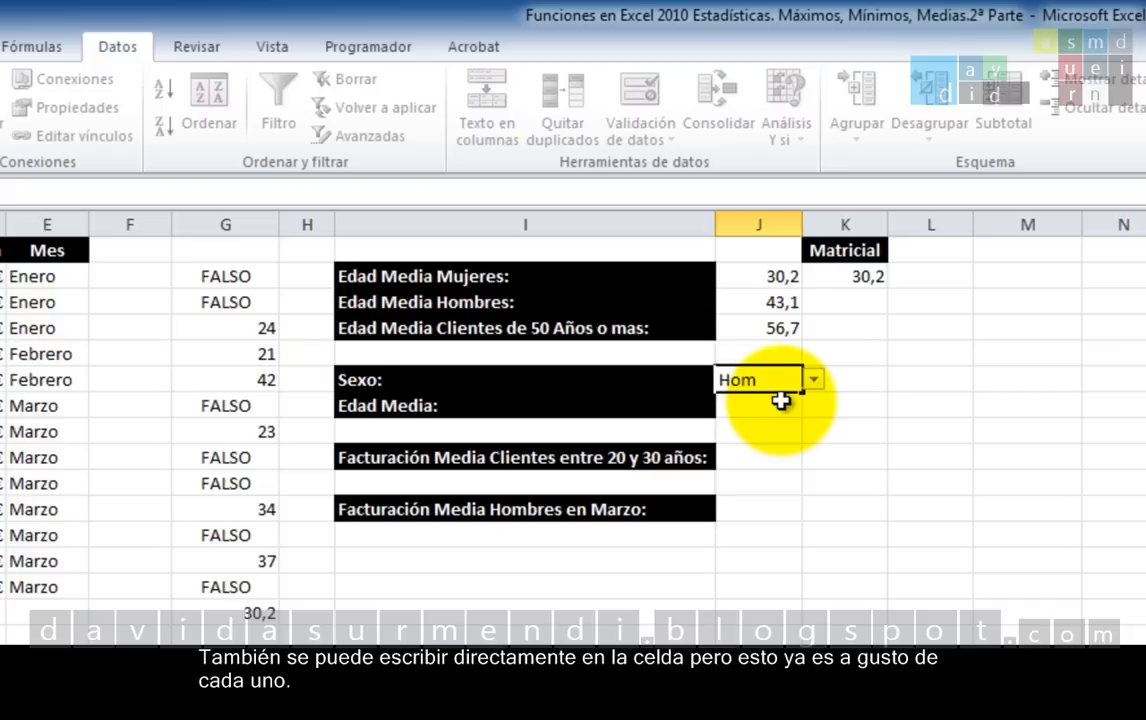
key(BackSpace)
key(BackSpace)
key(BackSpace)
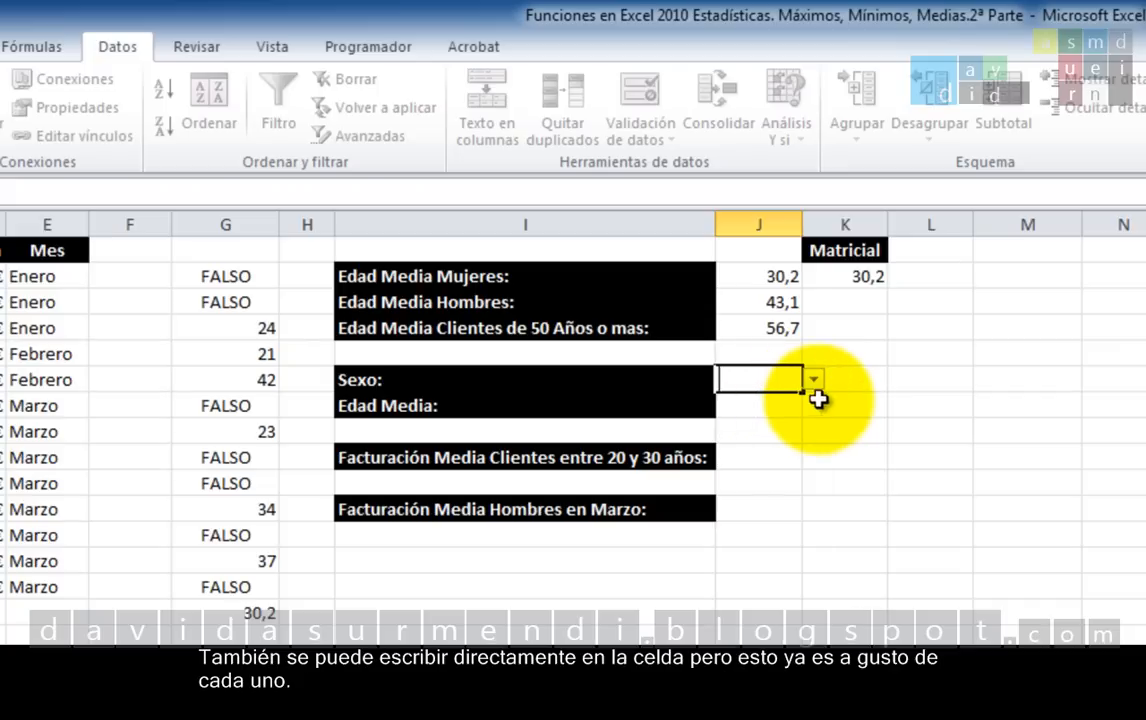
Step: Choose Hombre as the Sexo value in cell J6 from its list of allowed values
click(814, 380)
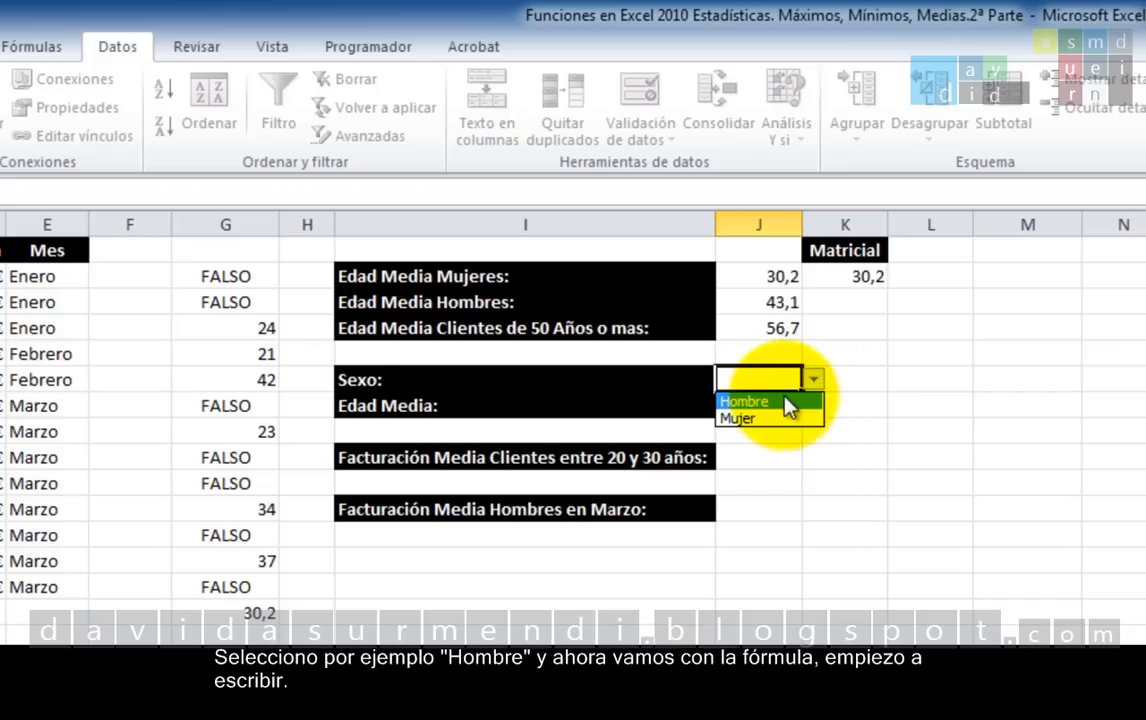
click(782, 400)
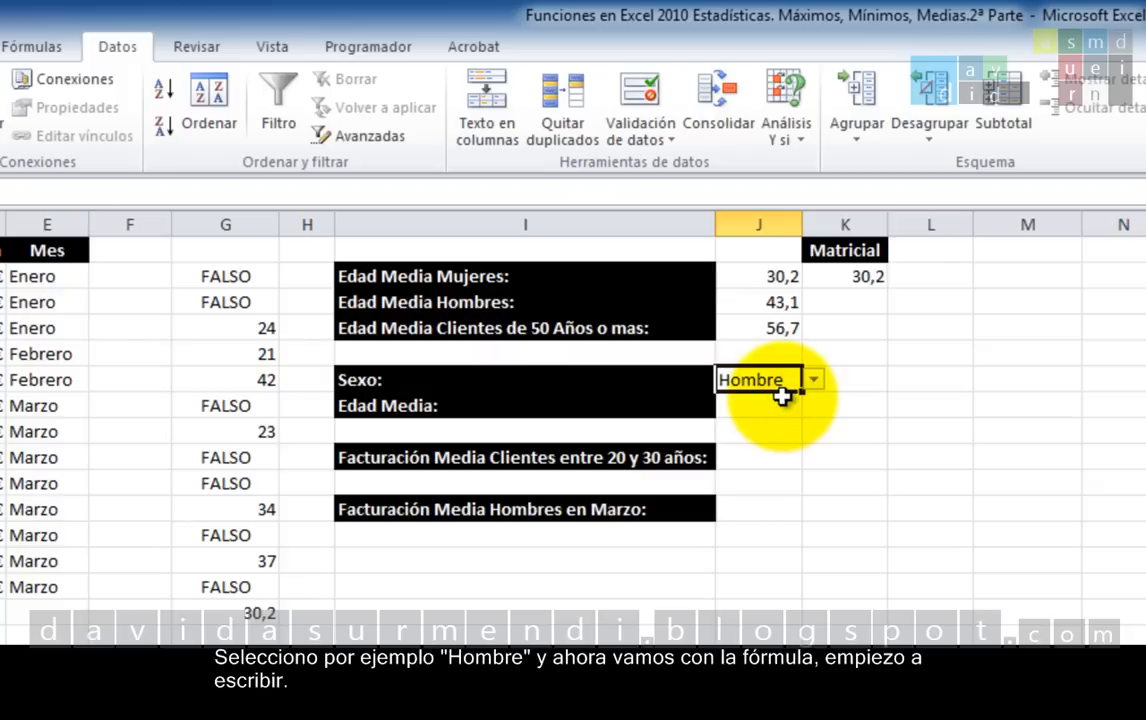
Step: Begin a PROMEDIO.SI formula in the Edad Media cell J7 with the whole column C as the condition range
click(761, 405)
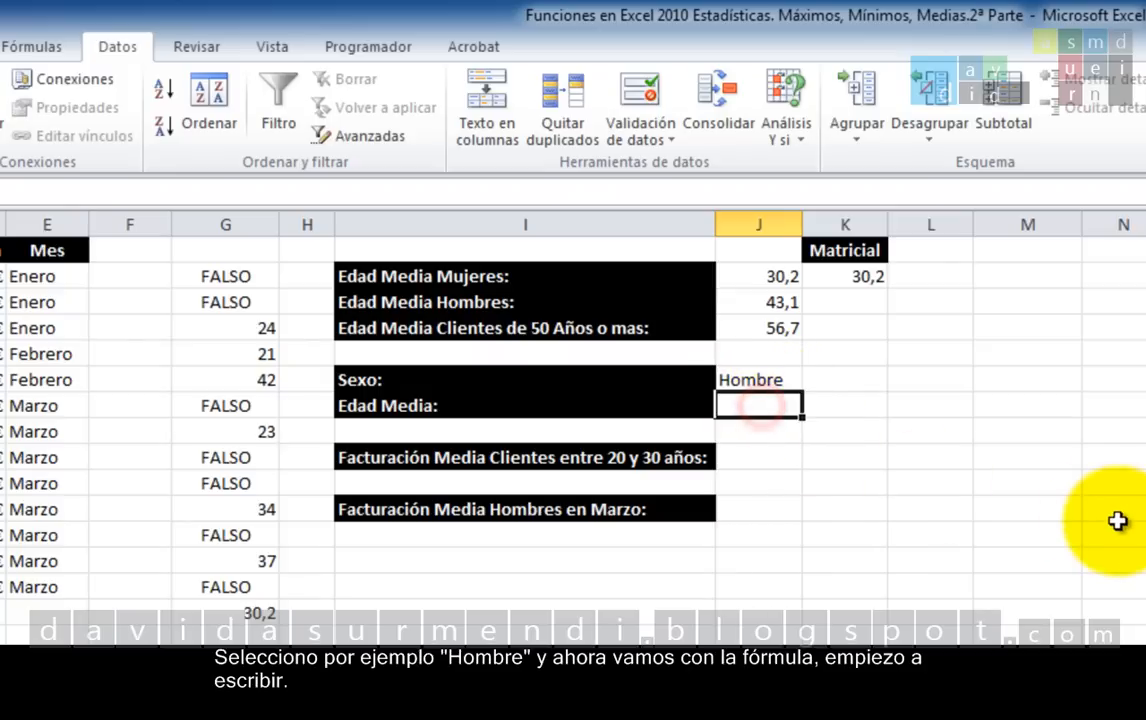
text(=)
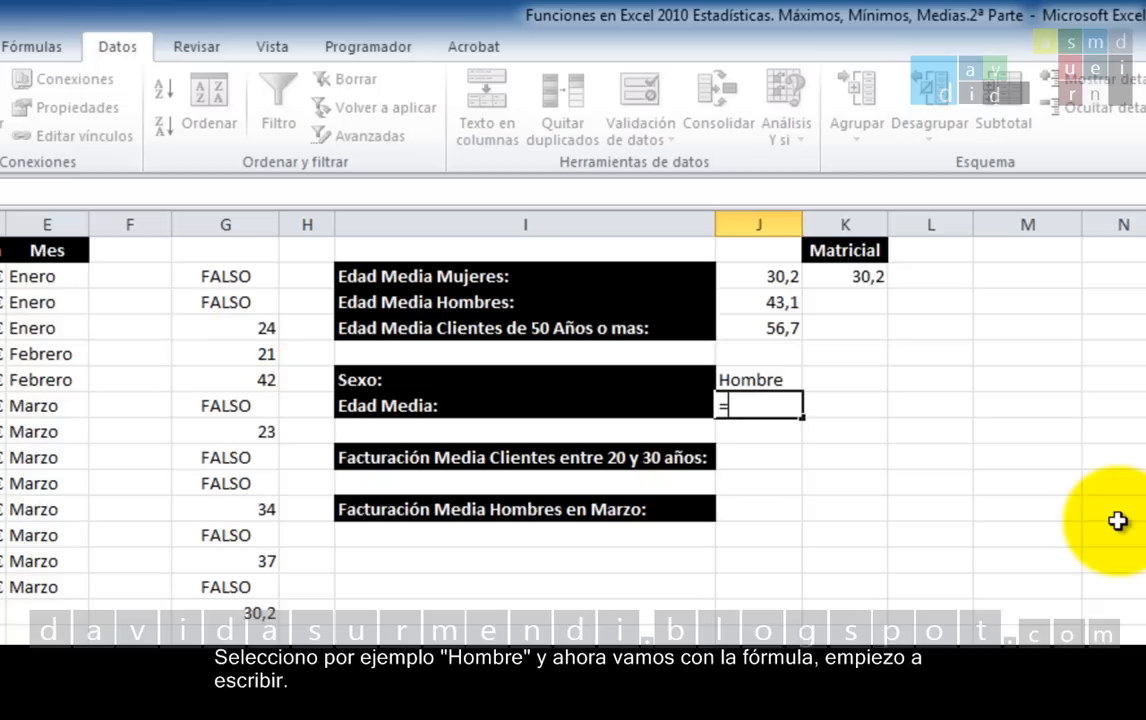
text(PO)
key(BackSpace)
text(R)
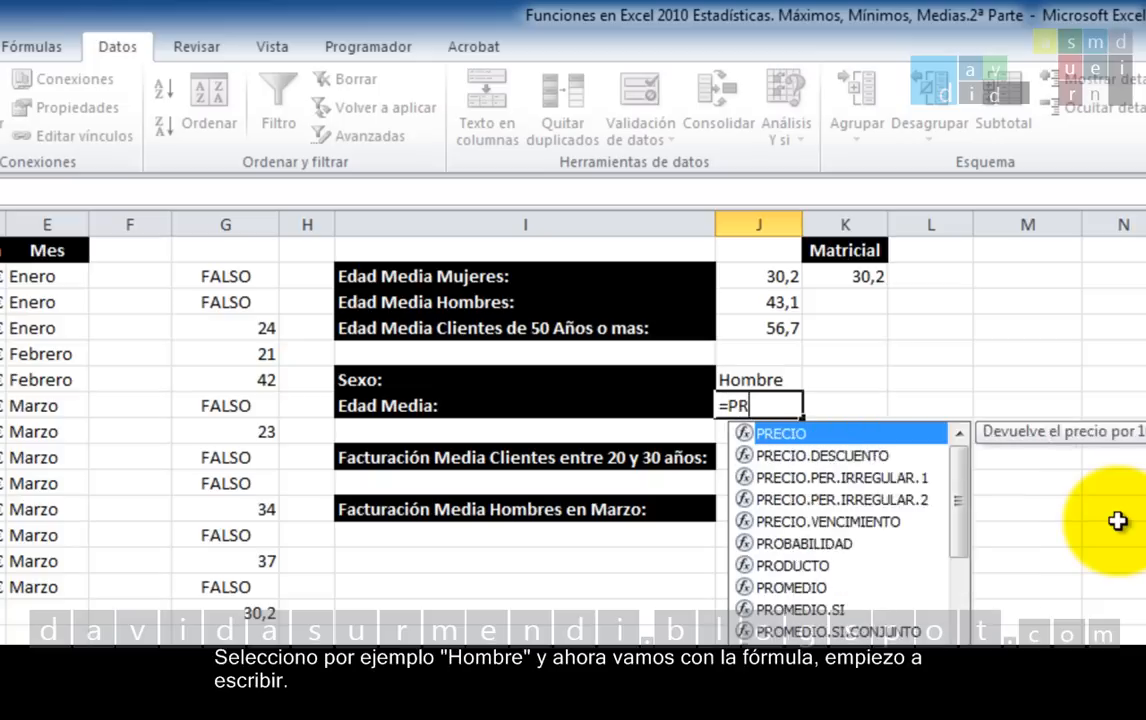
text(OMEDIO.SI()
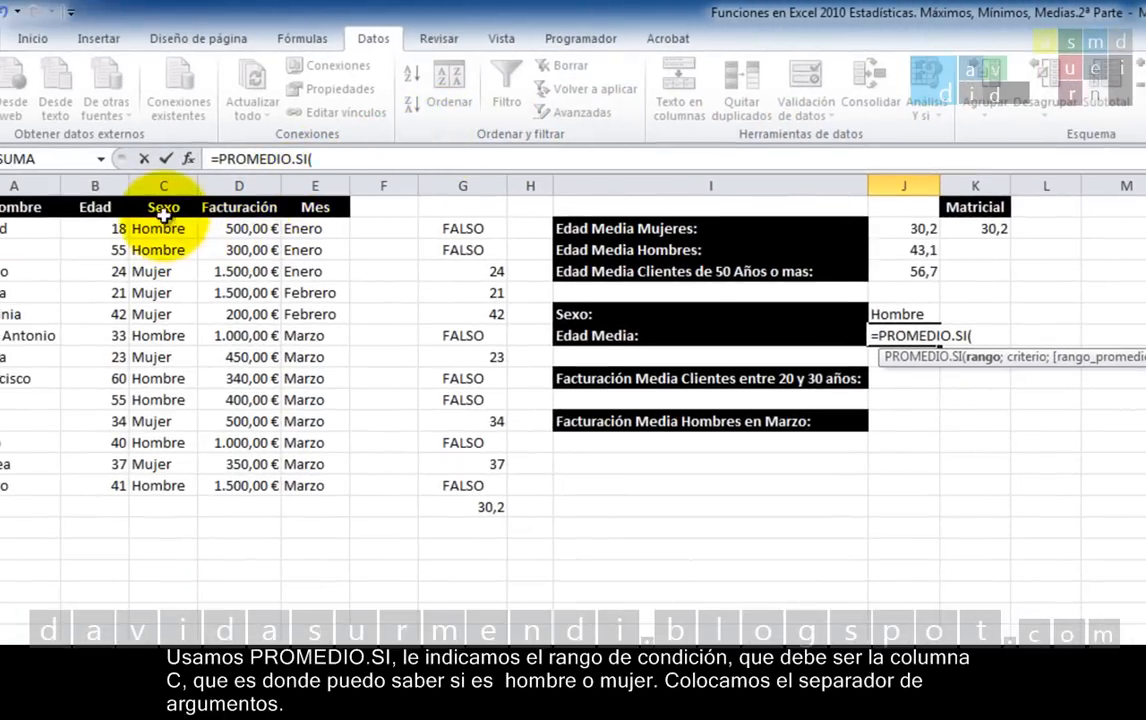
click(160, 183)
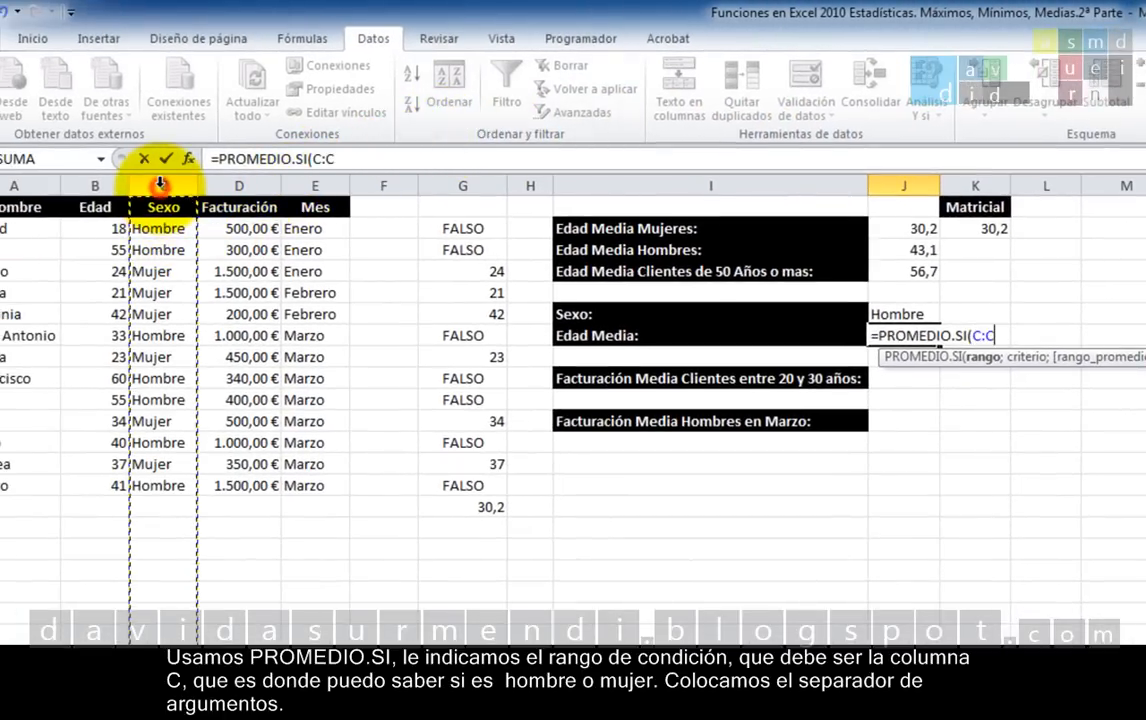
text(;)
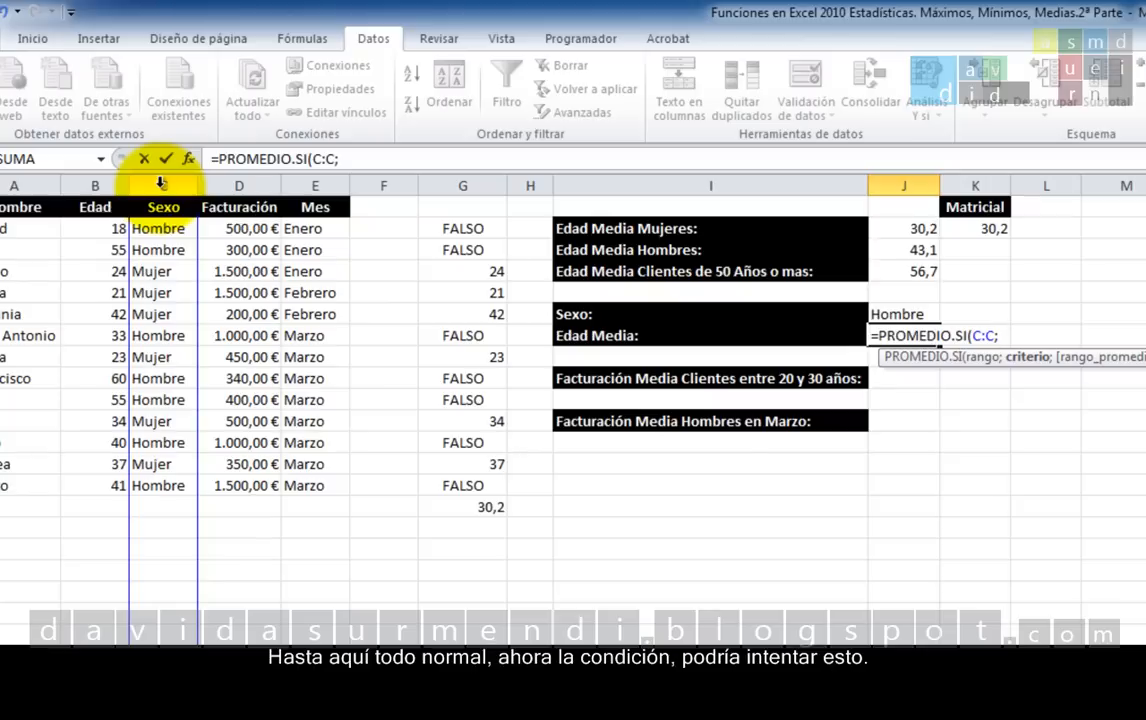
Step: Complete the J7 formula with "=J6" as the criterion and the whole column B as the range to average
text("=)
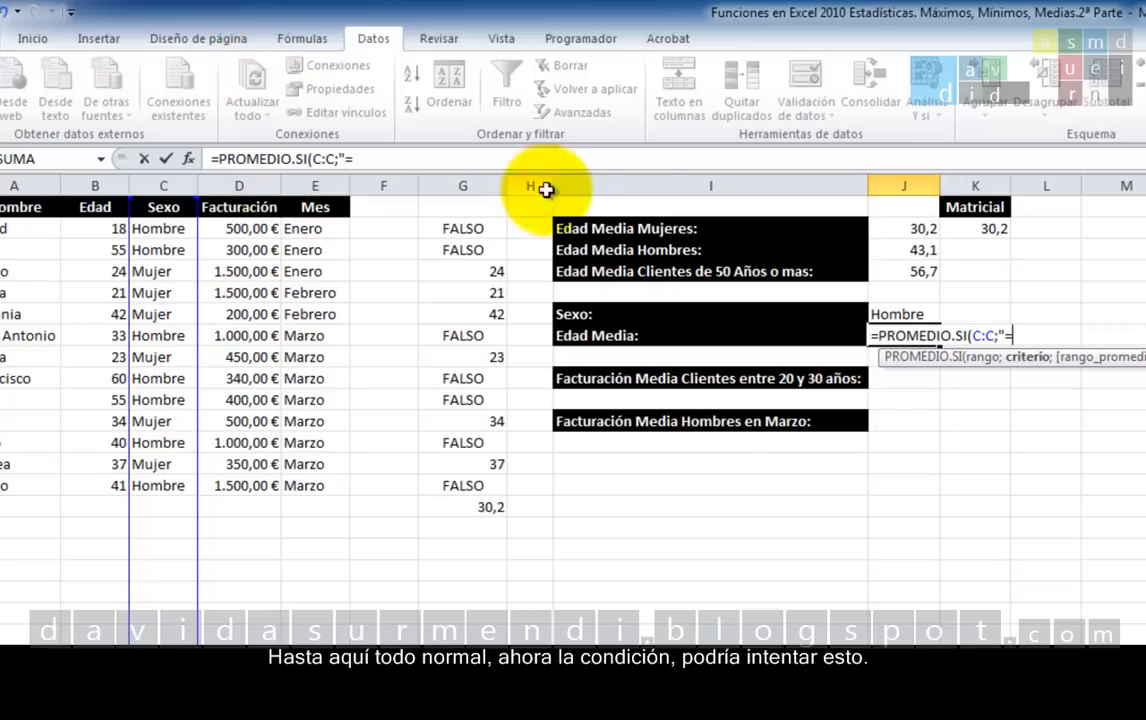
click(925, 313)
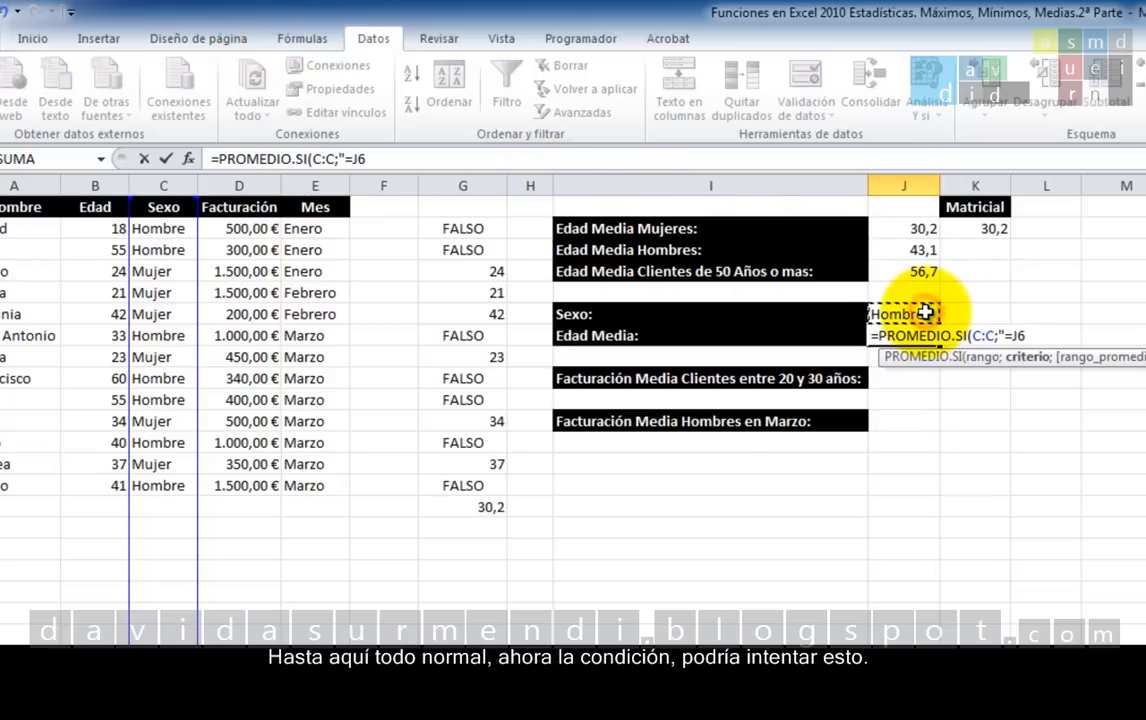
text(")
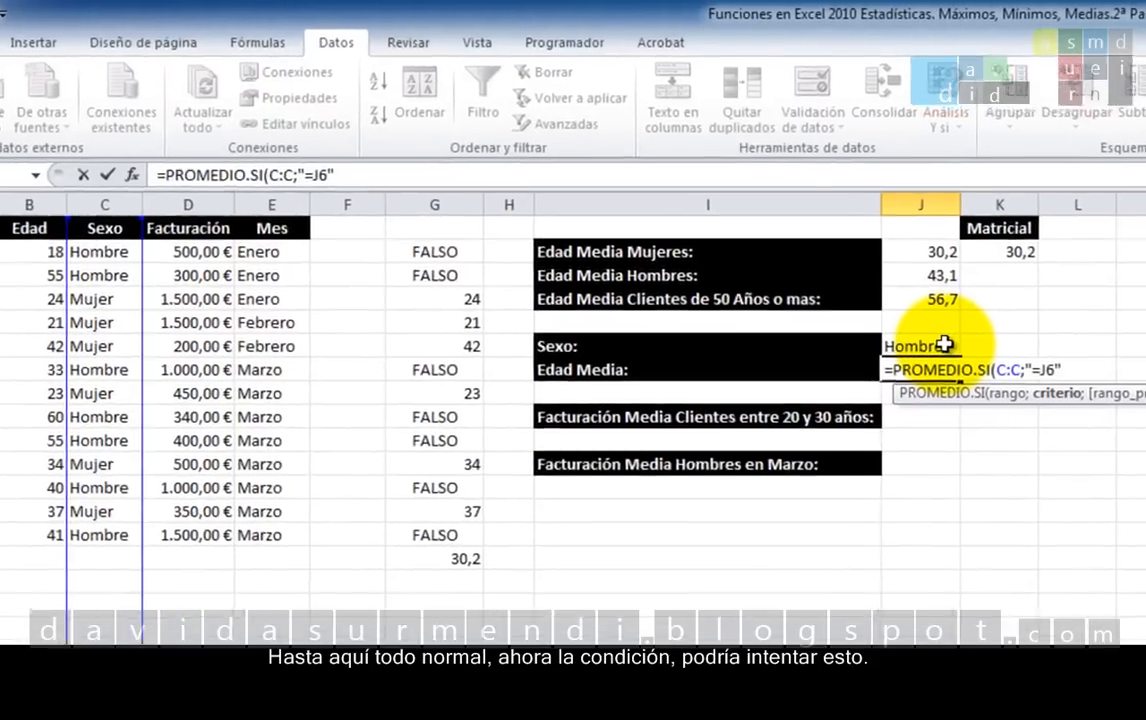
text(;)
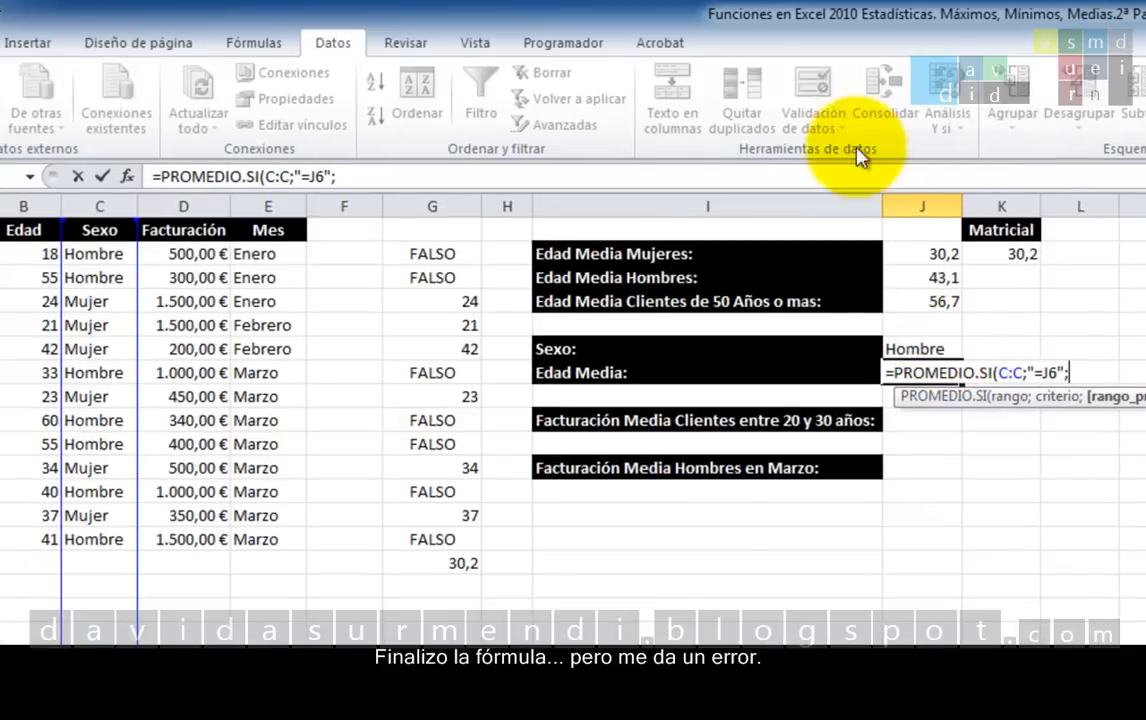
click(27, 206)
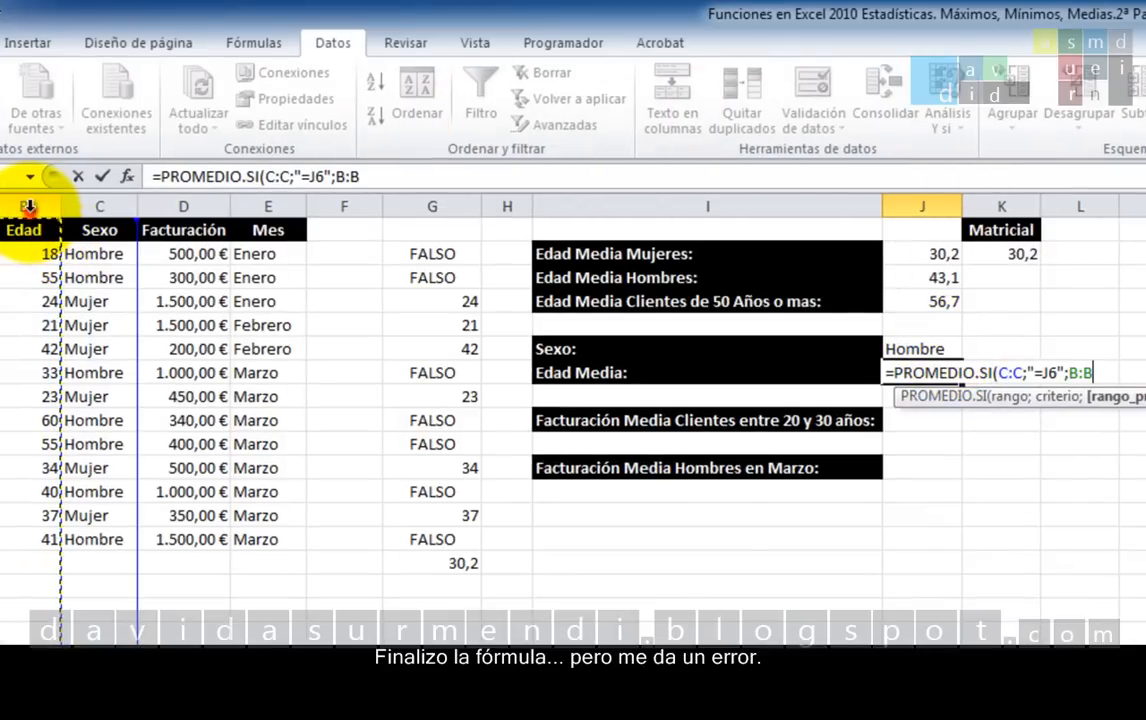
text())
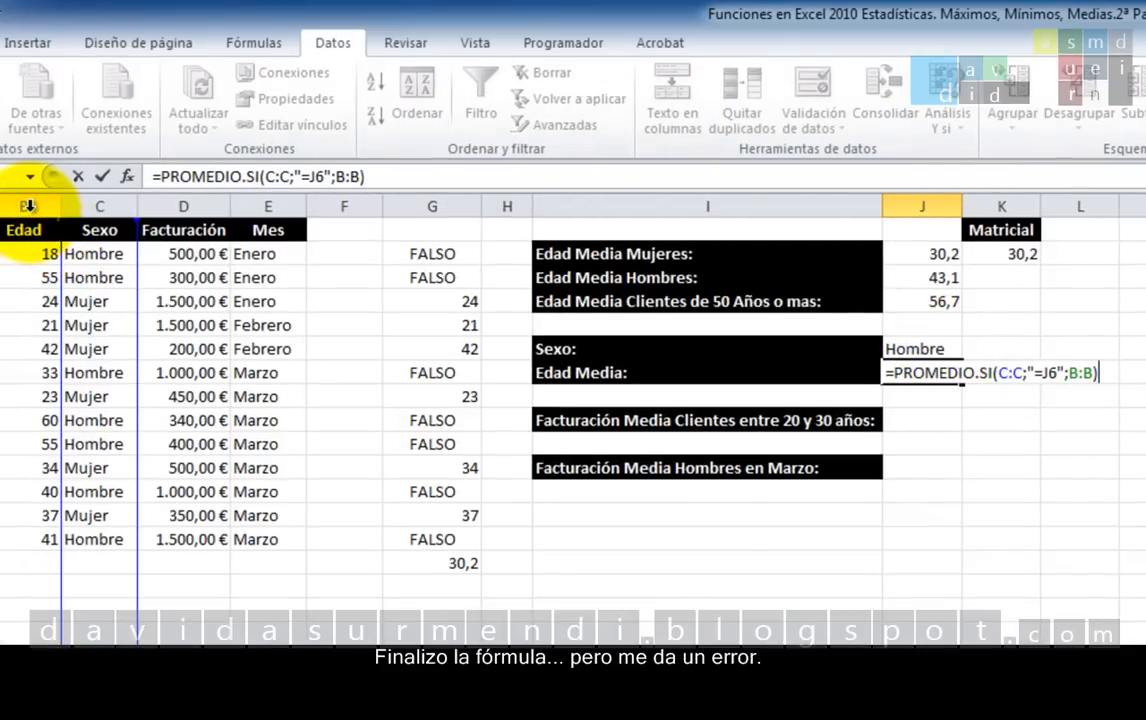
key(Return)
key(Up)
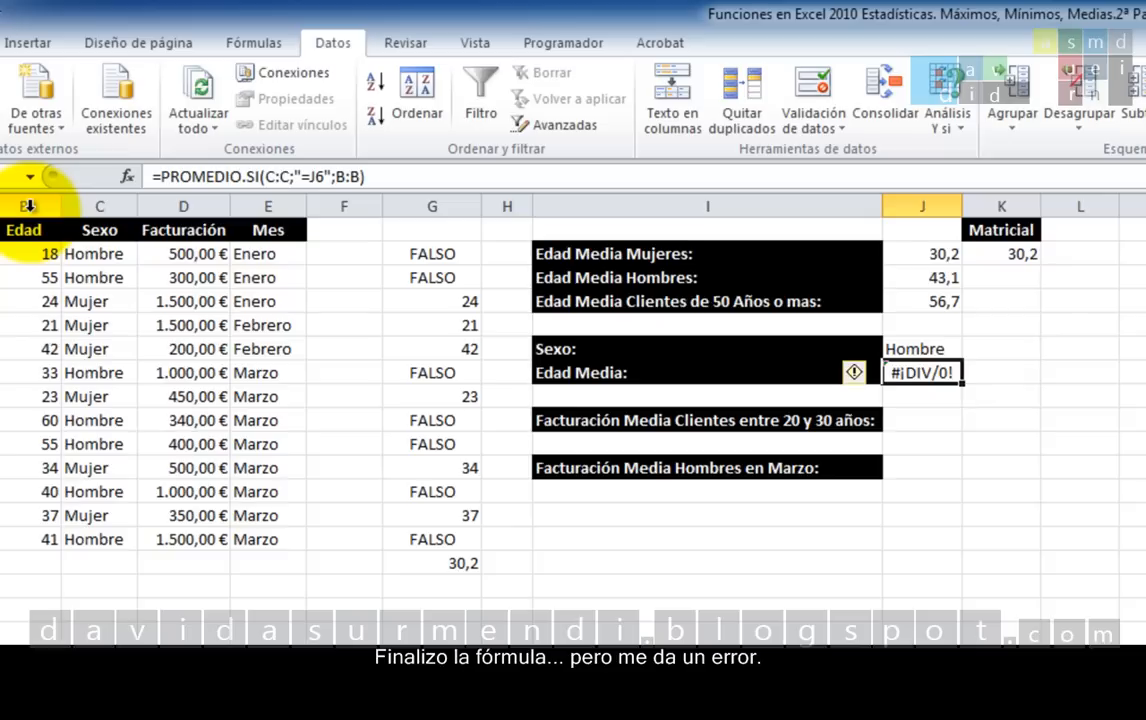
Step: Correct the criterion in J7 to join the equals sign with the cell reference, giving =PROMEDIO.SI(C:C;"="&J6;B:B)
key(F2)
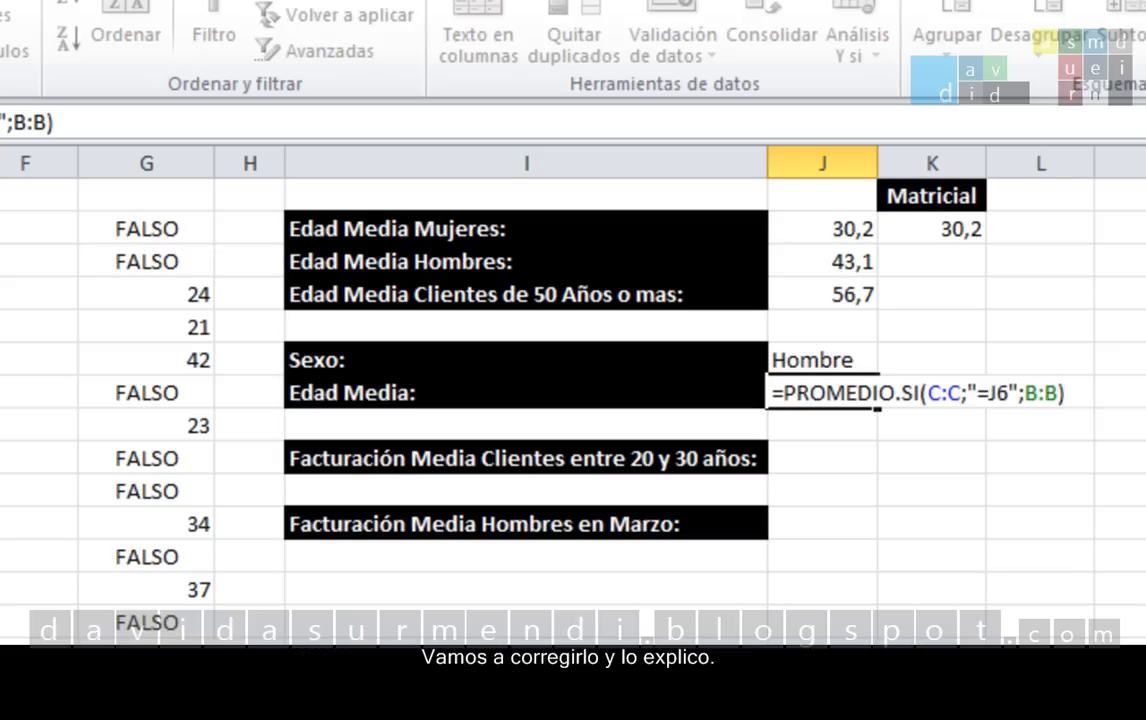
key(Left)
key(Left)
key(Left)
key(Left)
key(Left)
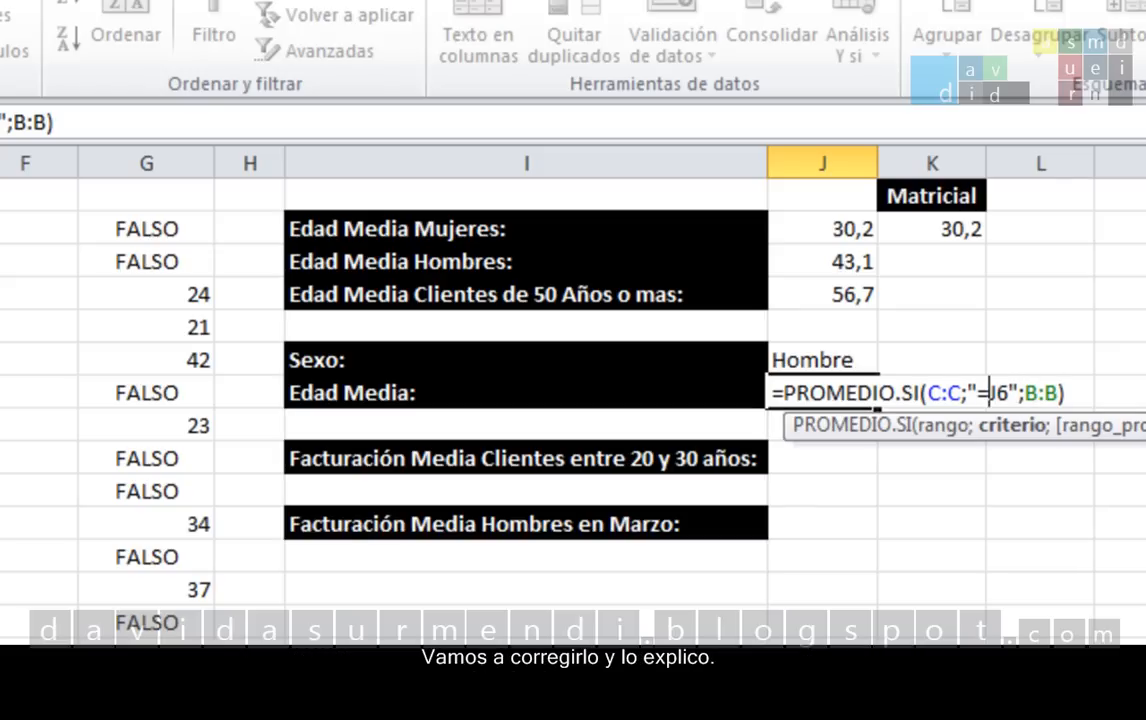
text("&)
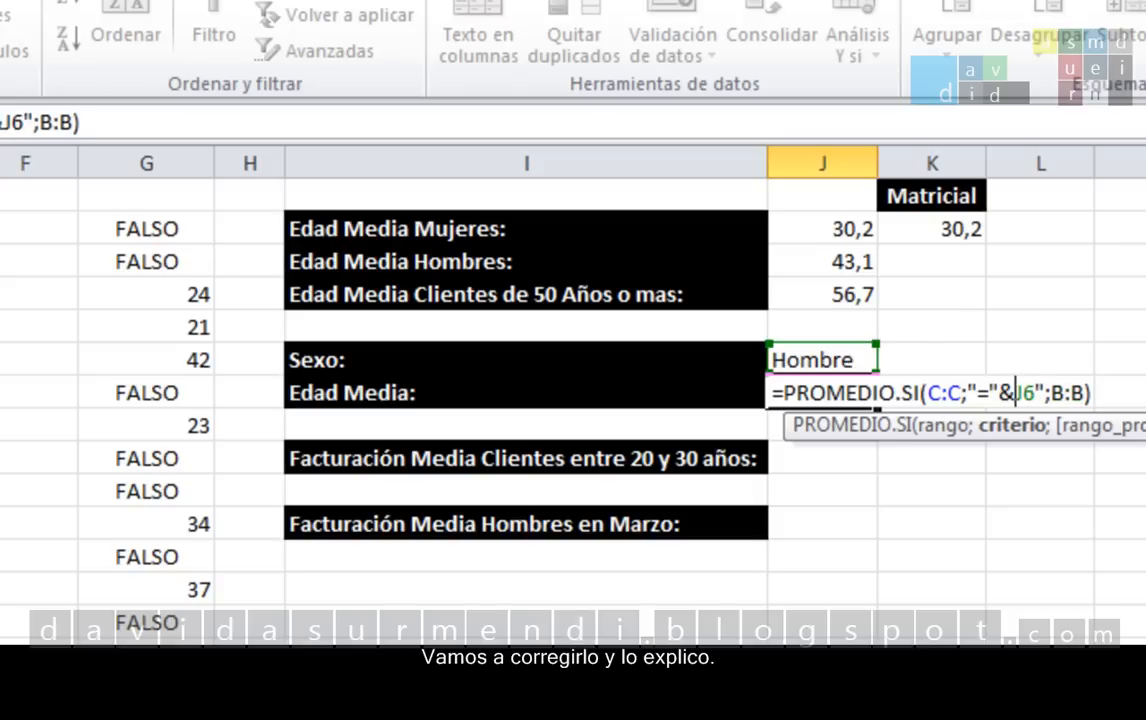
key(Right)
key(Right)
key(Right)
key(BackSpace)
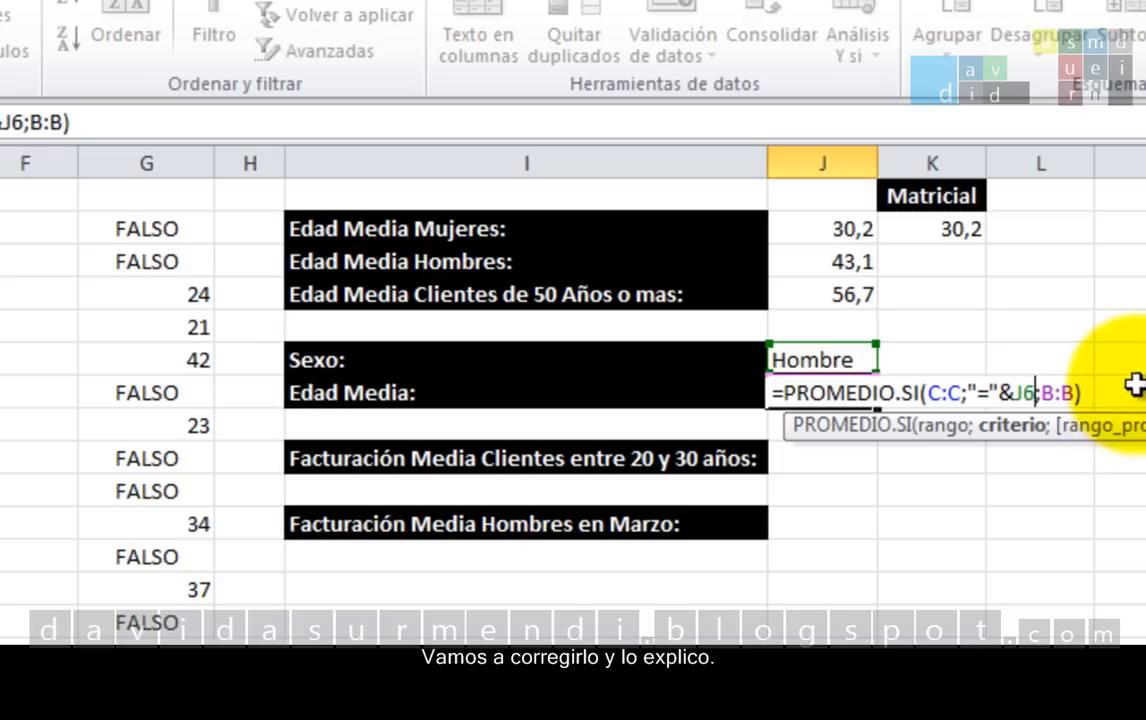
click(1088, 395)
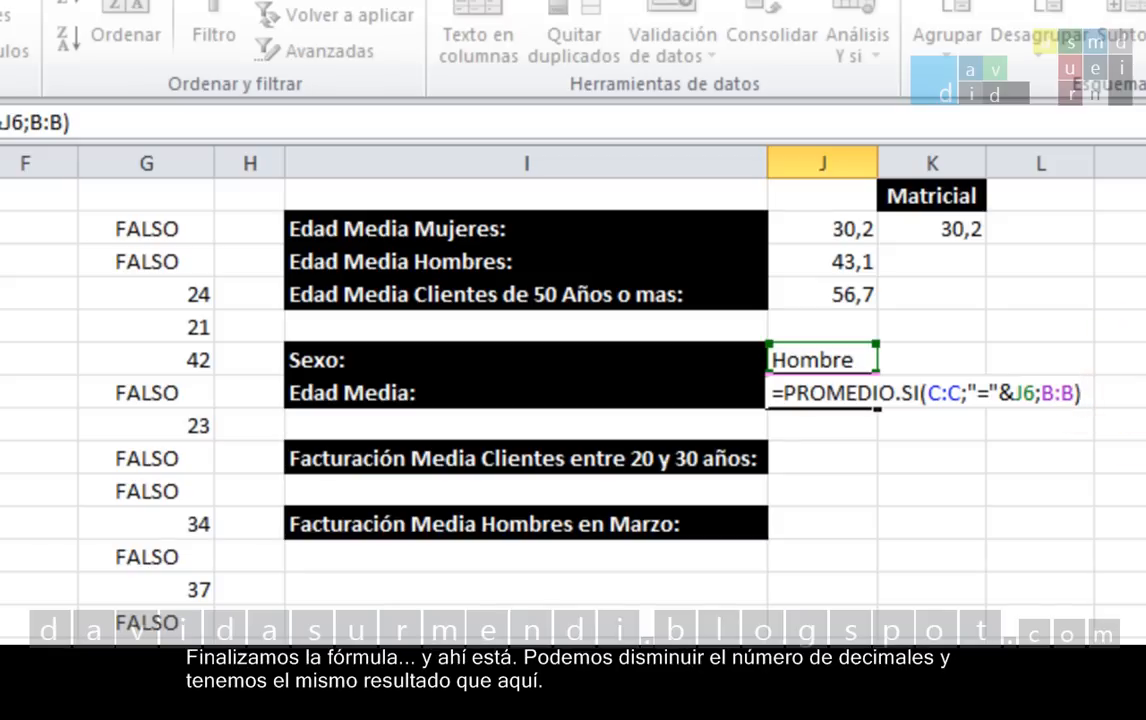
key(Return)
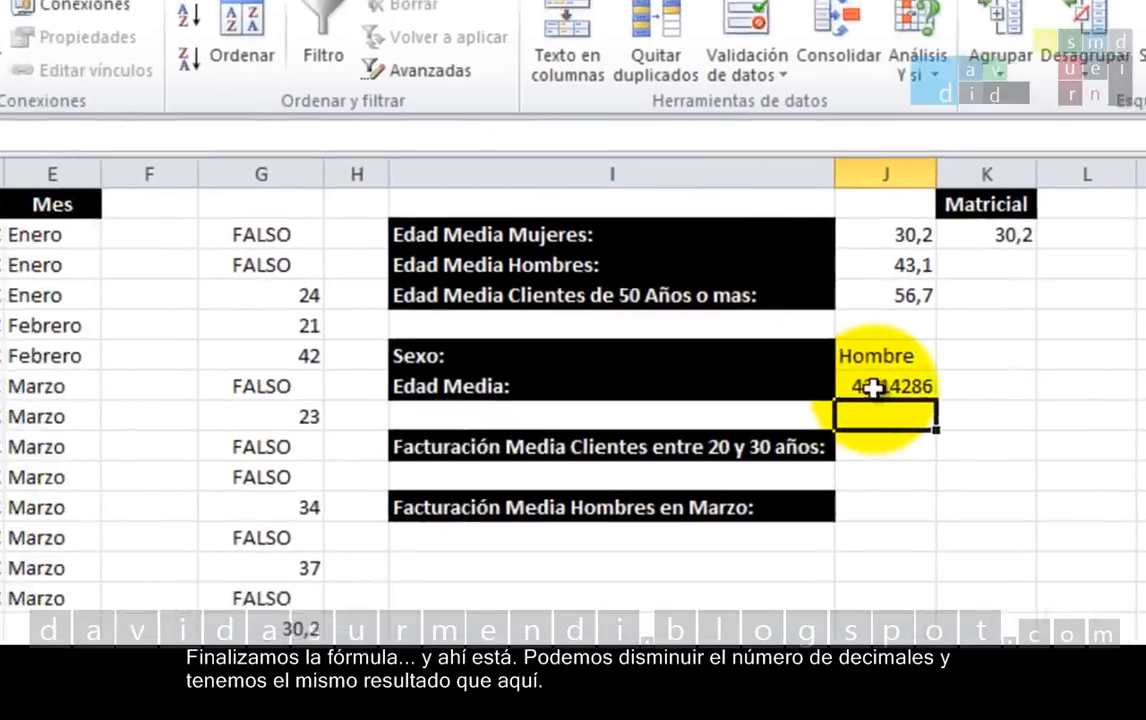
Step: Reduce the displayed decimals of the Edad Media result in J7 to one decimal place
click(822, 393)
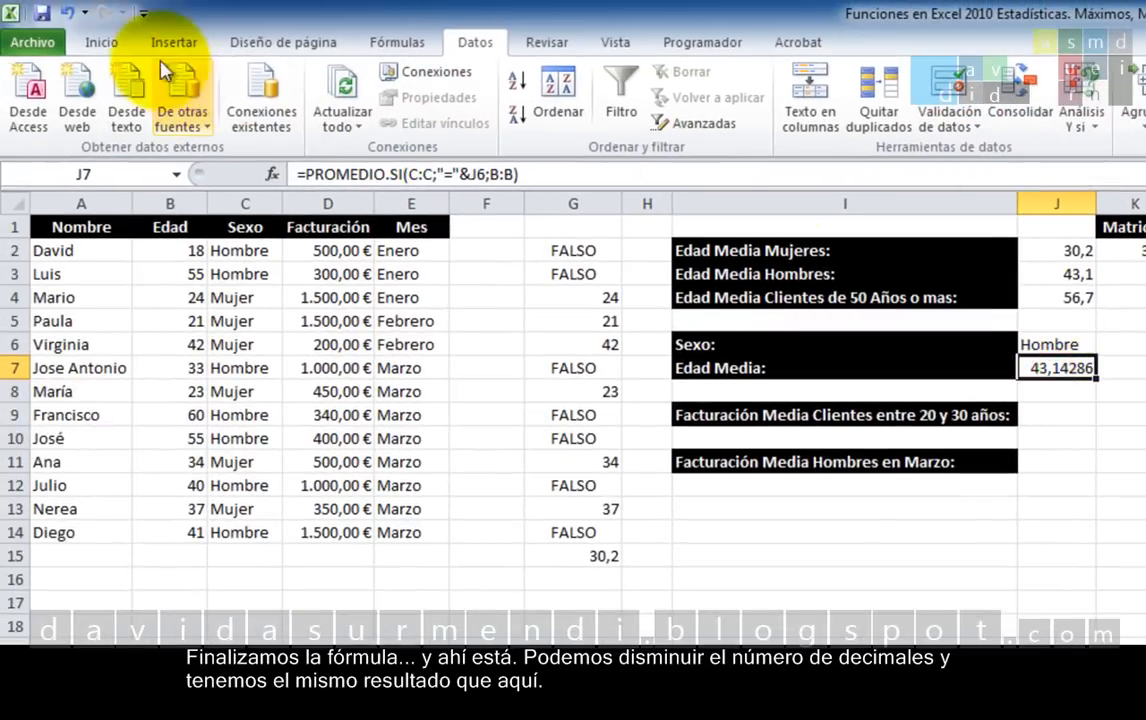
click(101, 42)
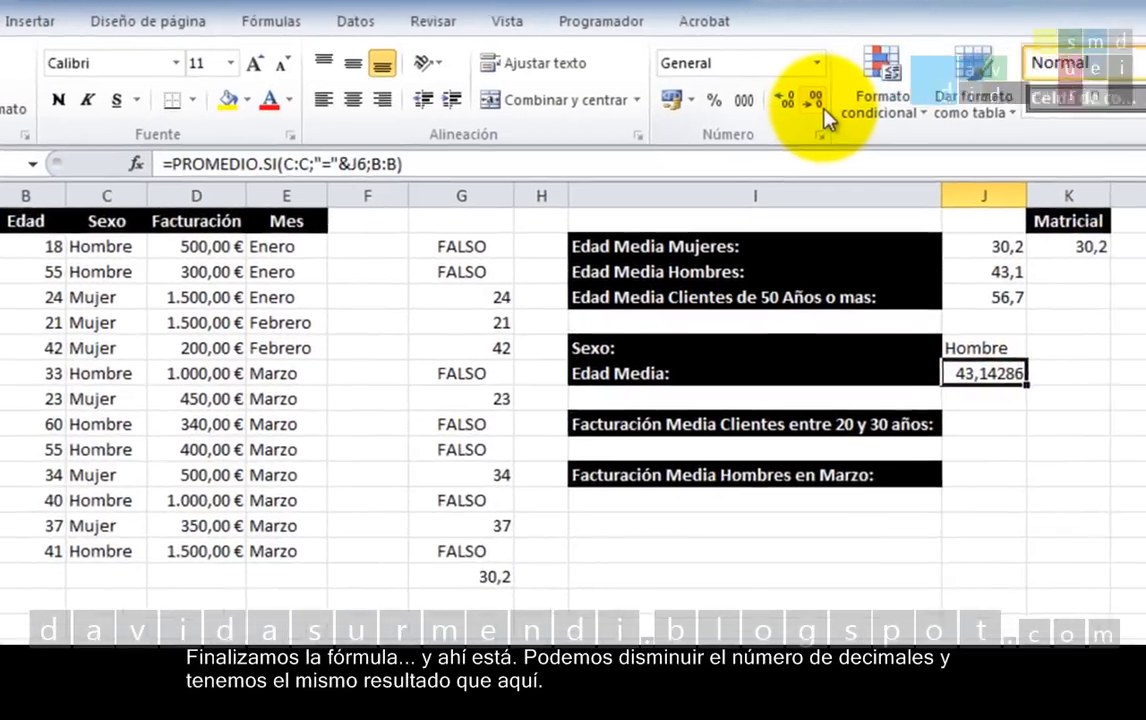
click(901, 115)
click(901, 115)
click(901, 115)
click(901, 115)
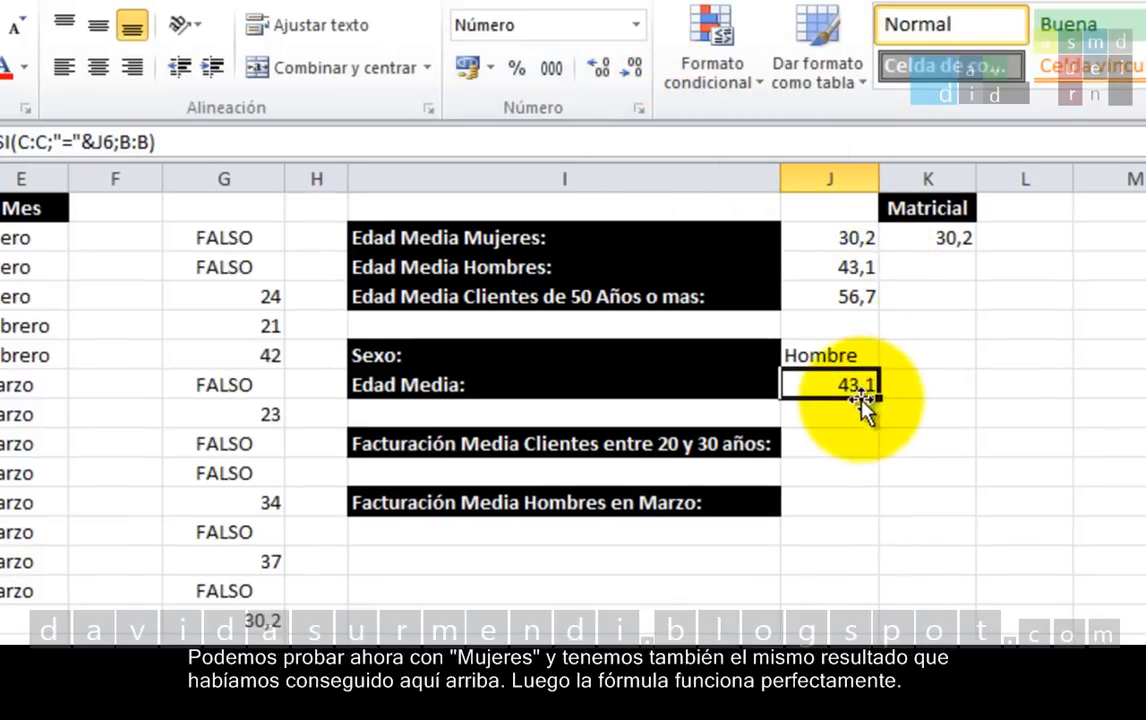
Step: Switch the Sexo value in J6 to Mujer from its list of allowed values
click(853, 358)
click(889, 354)
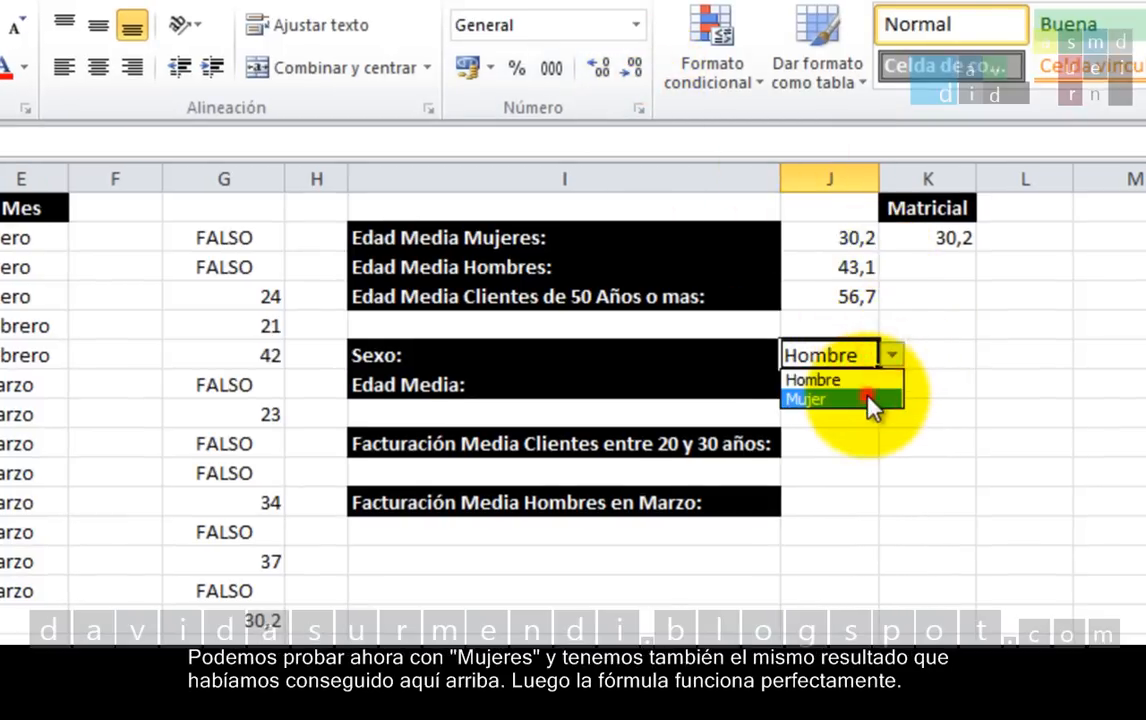
click(872, 399)
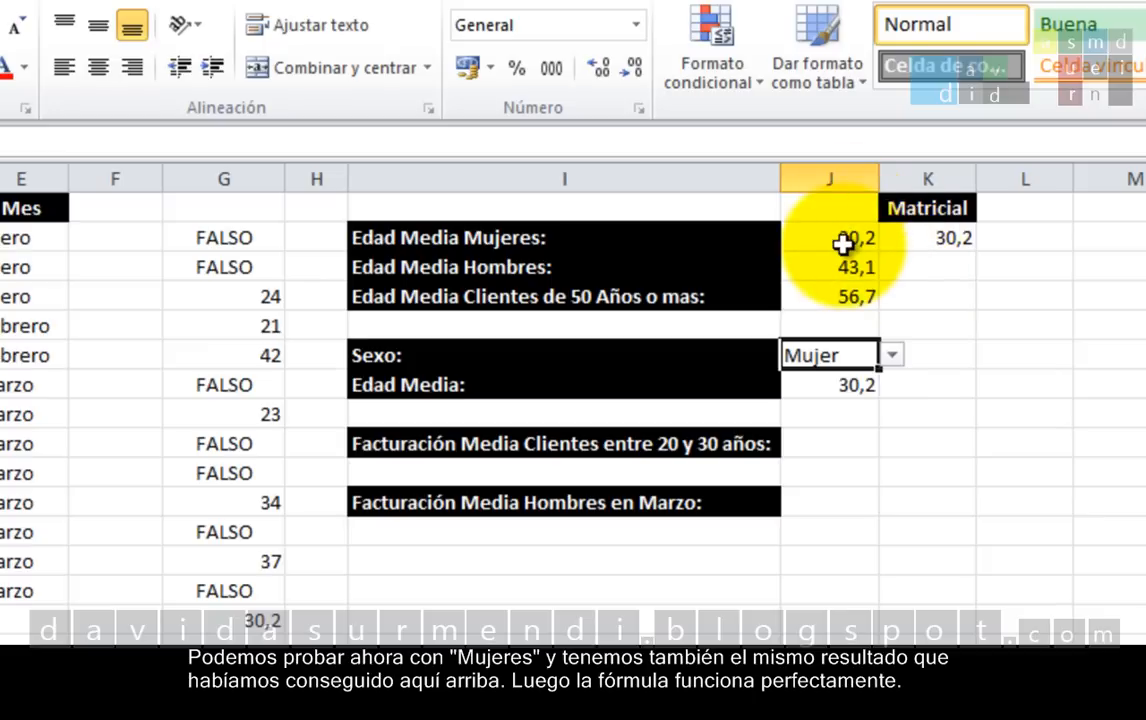
Step: Remove the "="& part from the criterion in J7, leaving the formula as =PROMEDIO.SI(C:C;J6;B:B)
double_click(849, 386)
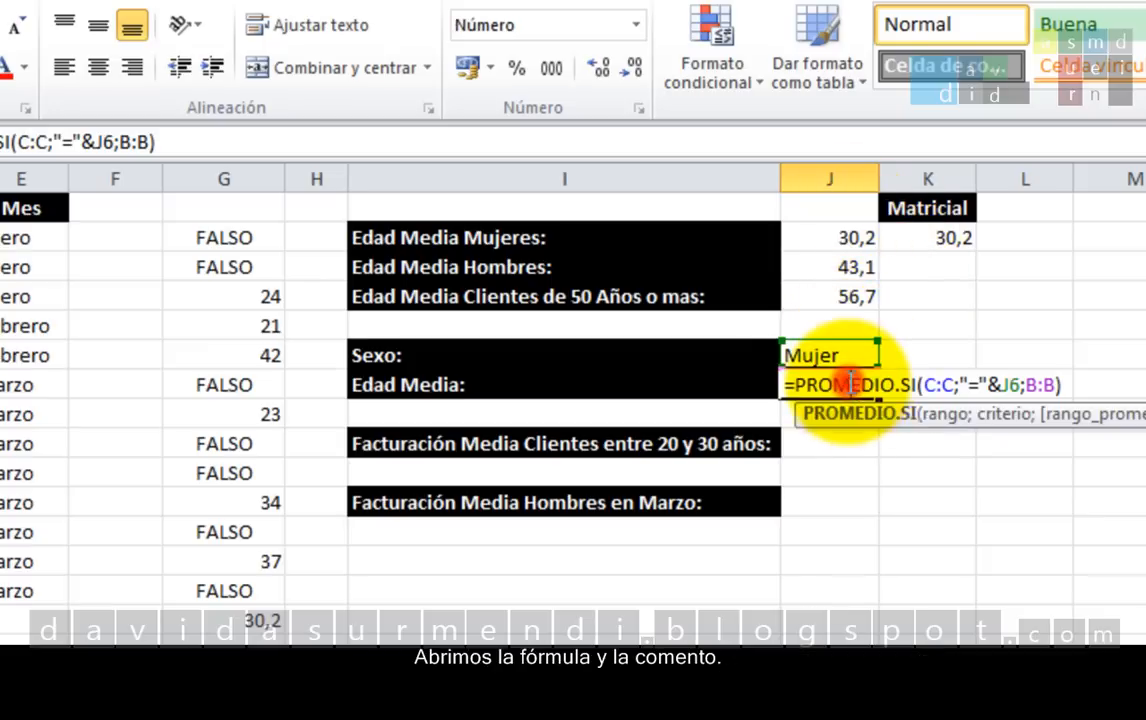
click(1066, 385)
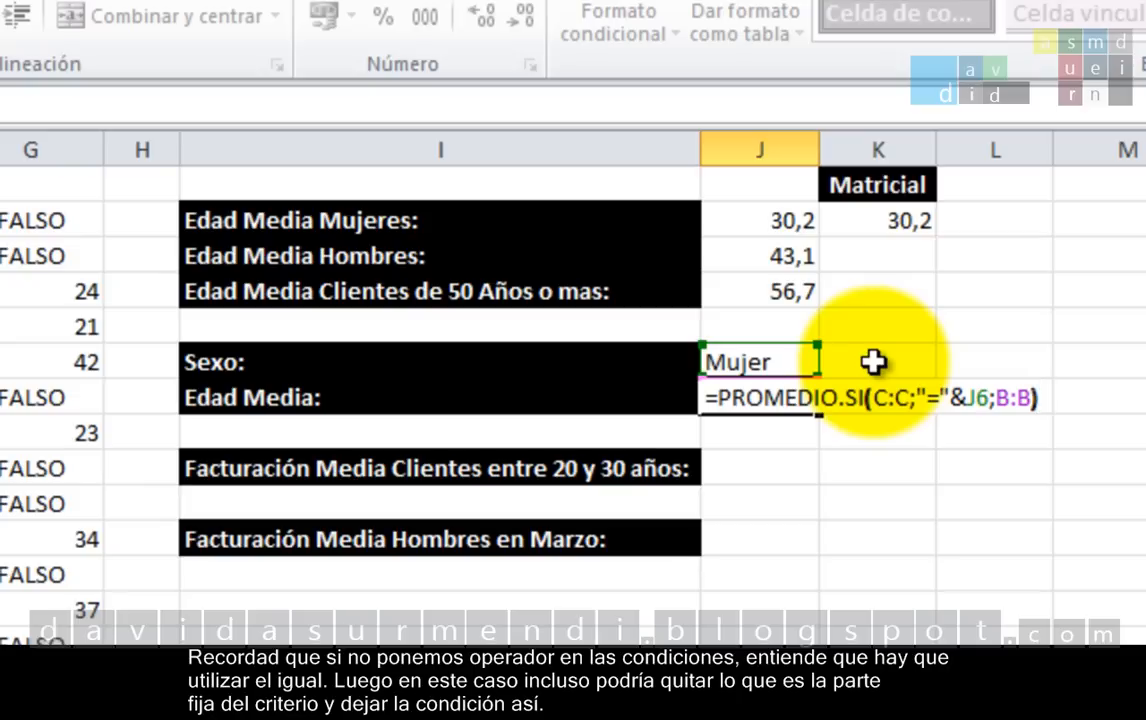
key(Left)
key(Left)
key(Left)
key(Left)
key(Left)
key(Left)
key(Left)
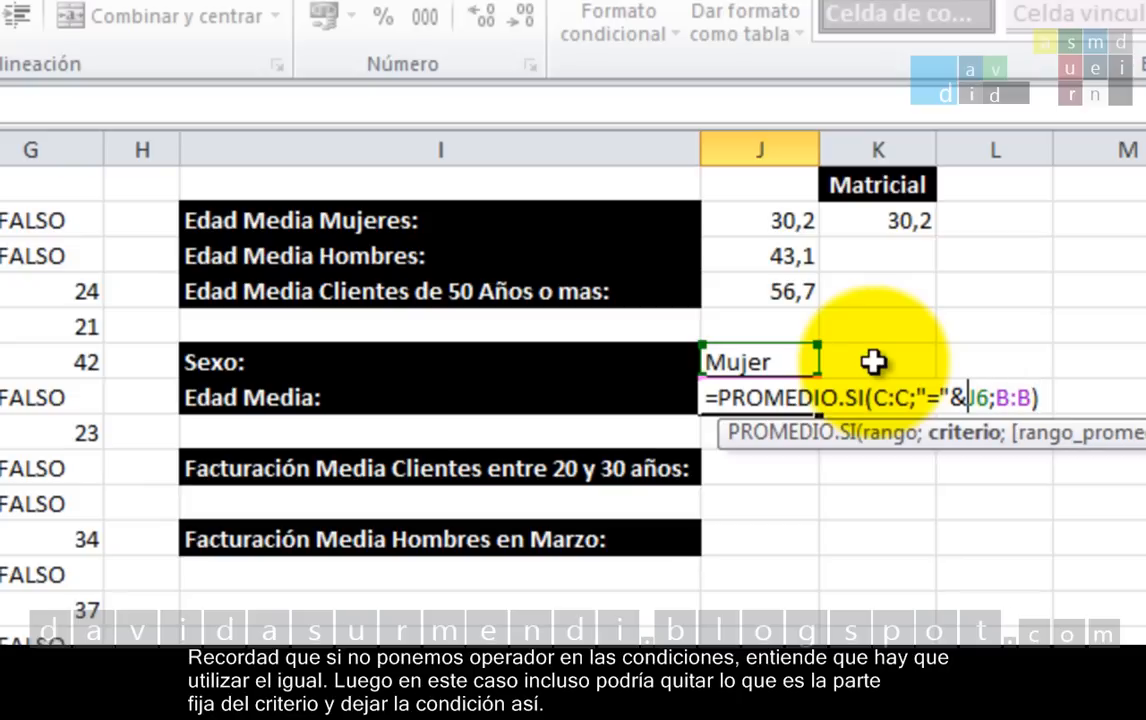
key(BackSpace)
key(BackSpace)
key(BackSpace)
key(BackSpace)
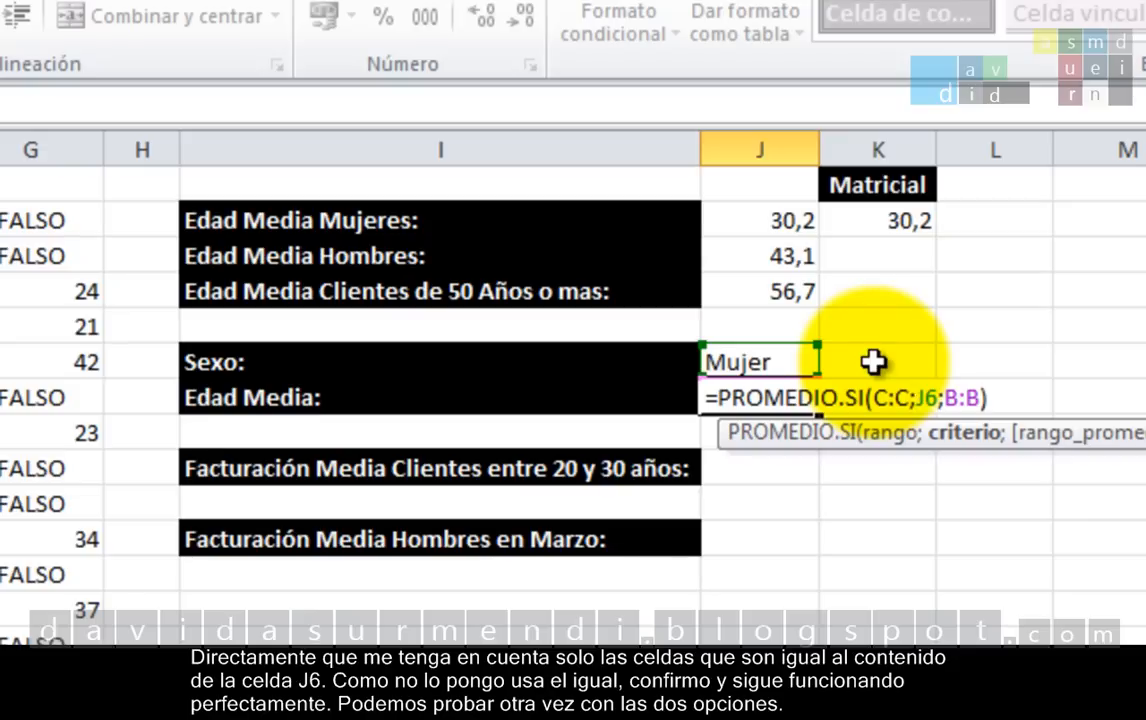
key(Return)
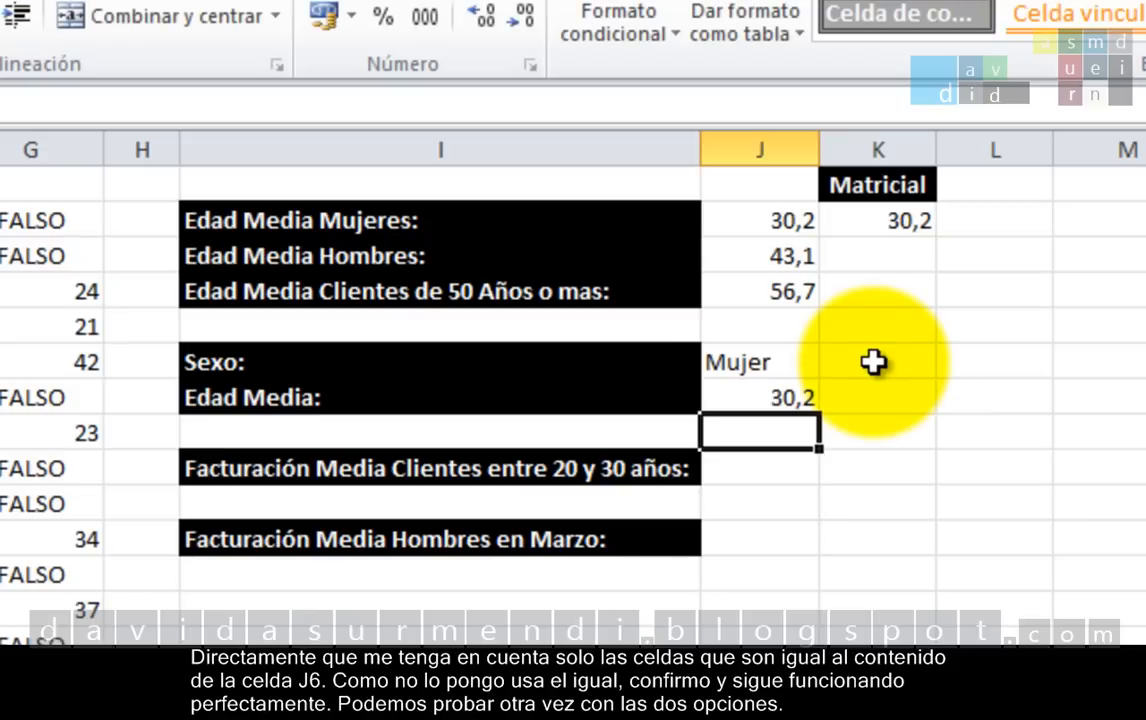
Step: Test the simplified formula by choosing Hombre in the Sexo cell J6 and by emptying that cell
click(803, 363)
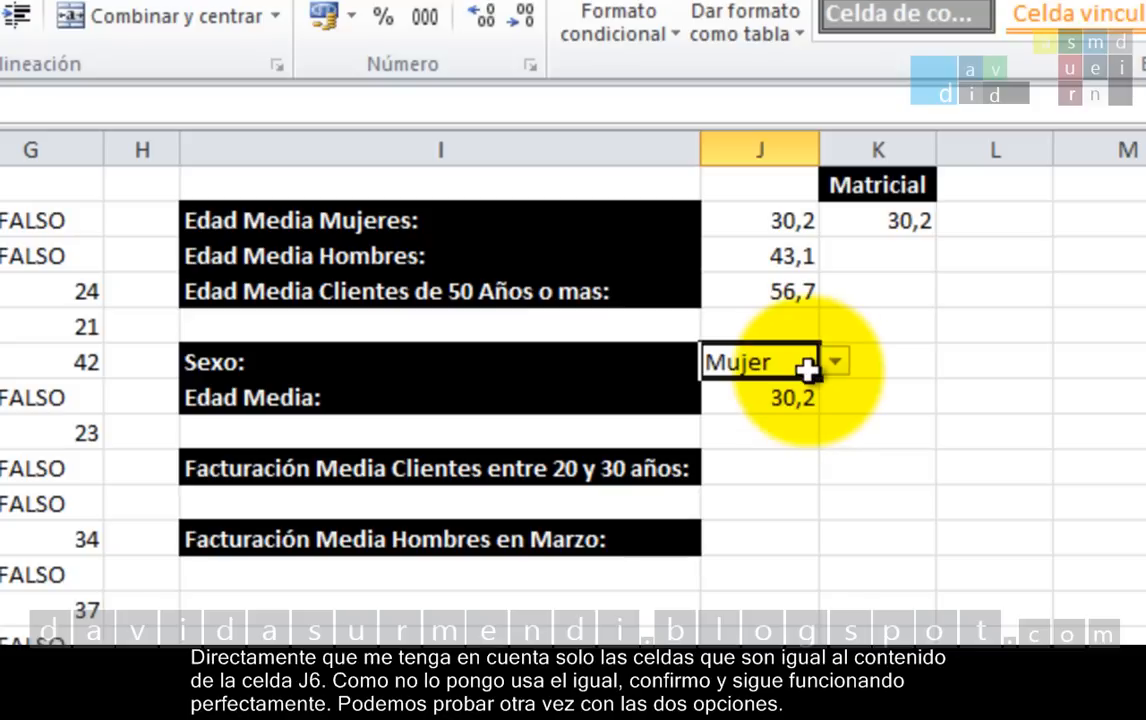
click(834, 363)
click(826, 392)
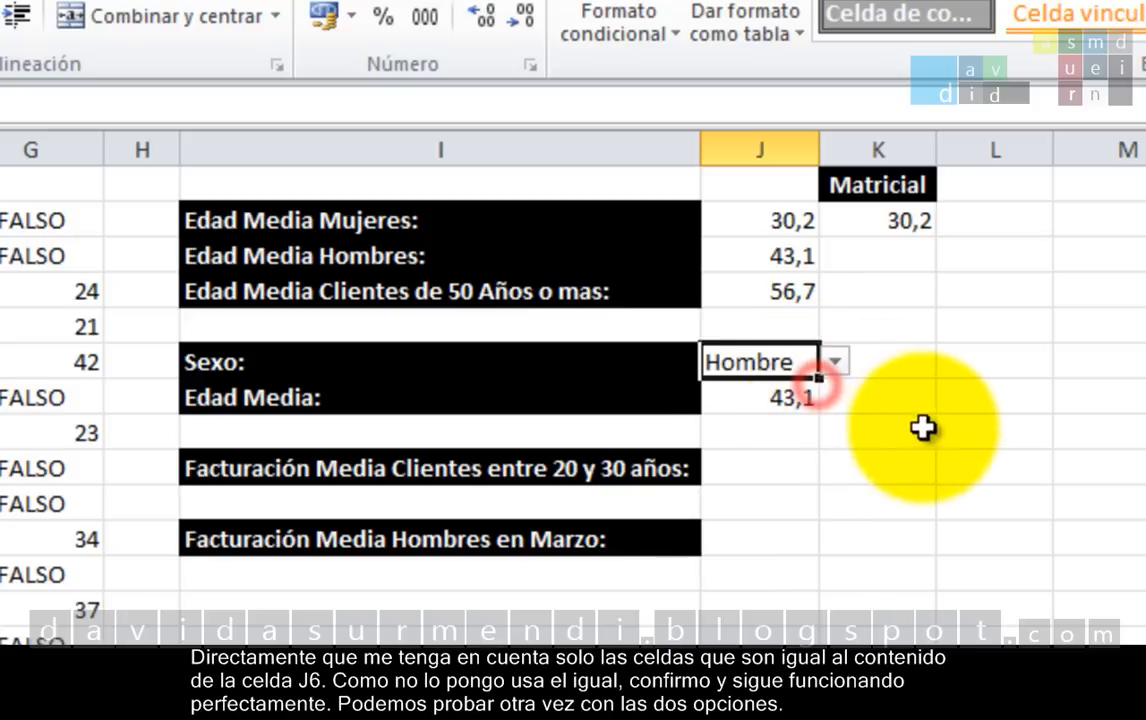
click(974, 461)
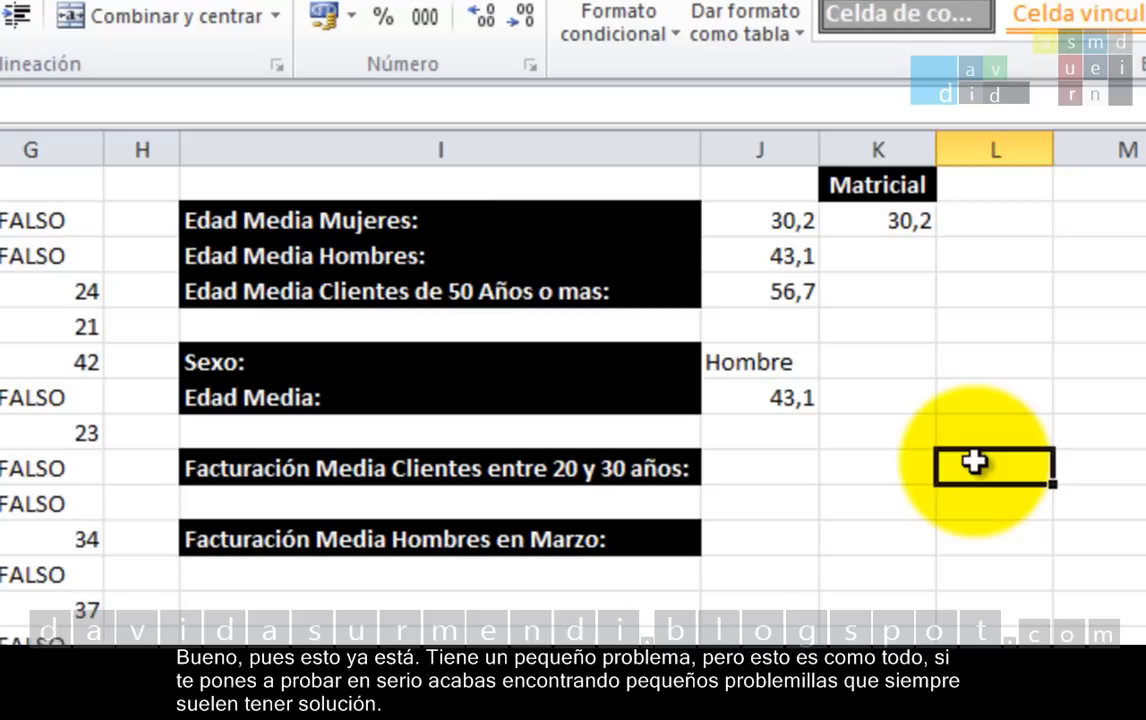
click(799, 352)
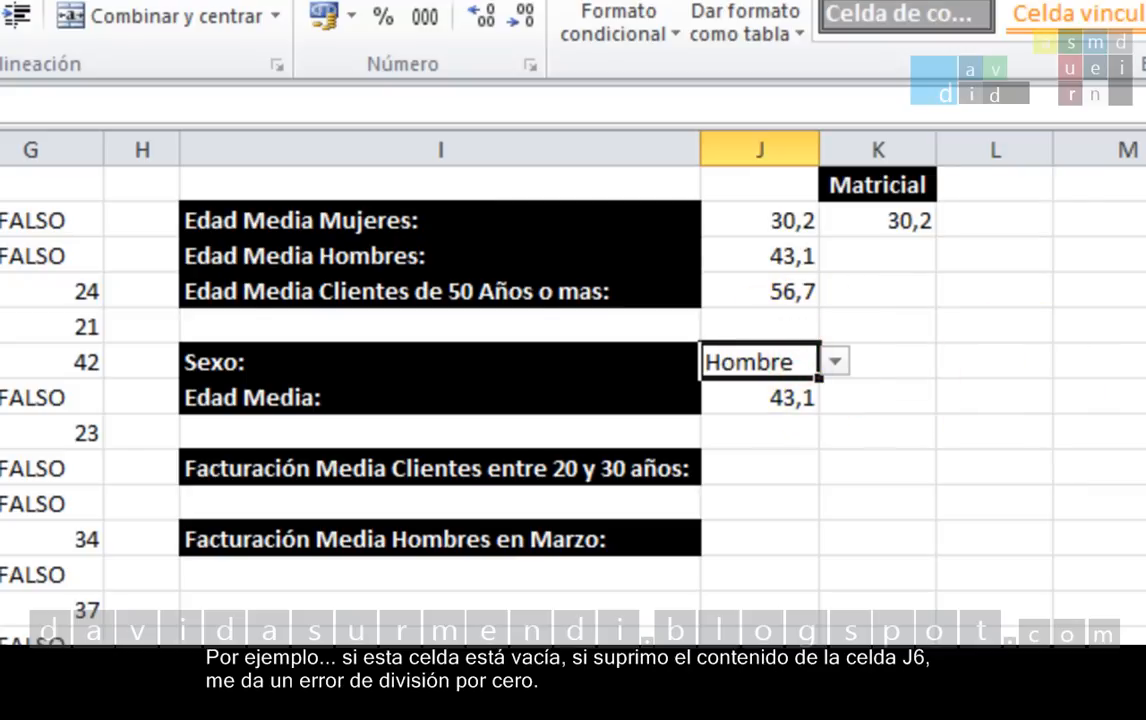
key(Delete)
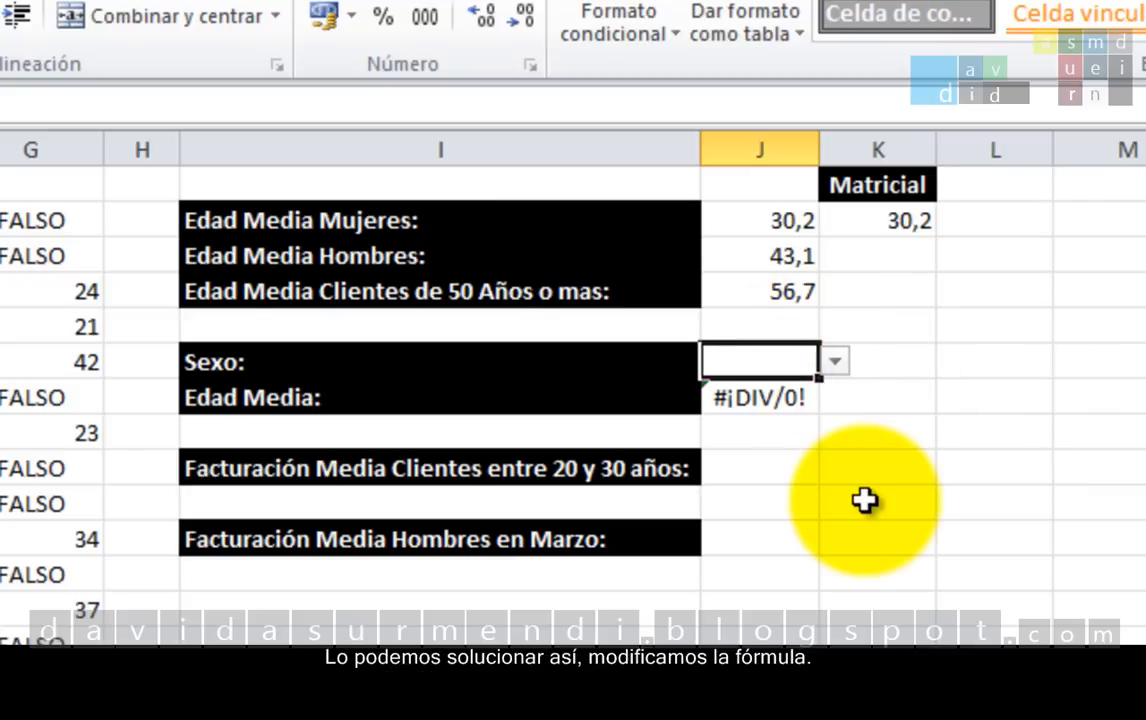
Step: Insert the opening of an SI function directly before PROMEDIO.SI in the J7 formula
key(Down)
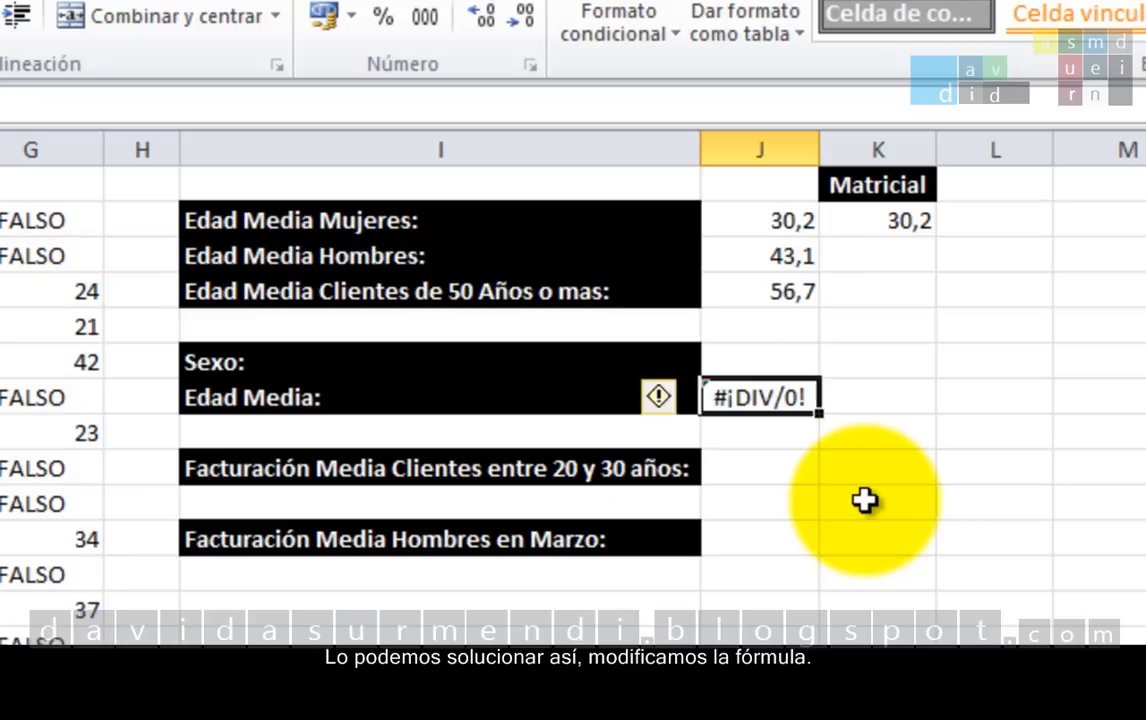
key(F2)
key(Left)
key(Left)
key(Left)
key(Left)
key(Left)
key(Left)
key(Left)
key(Left)
key(Left)
key(Left)
key(Left)
key(Left)
key(Left)
key(Left)
key(Left)
key(Left)
key(Left)
key(Left)
key(Left)
key(Left)
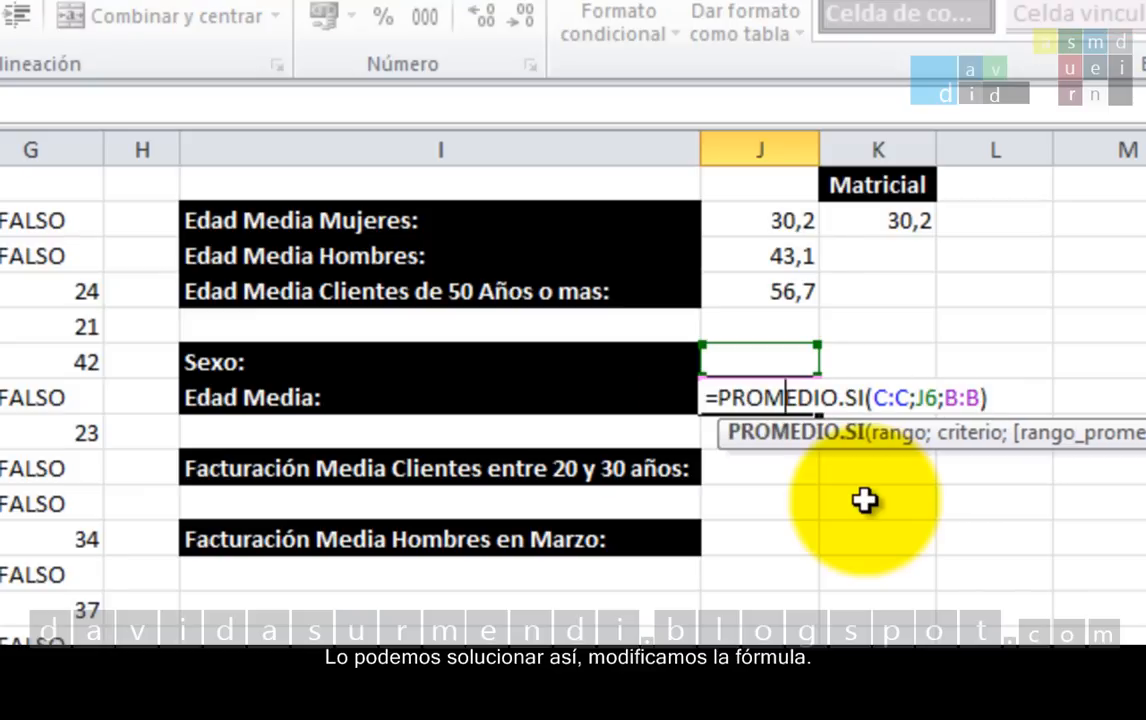
text(s)
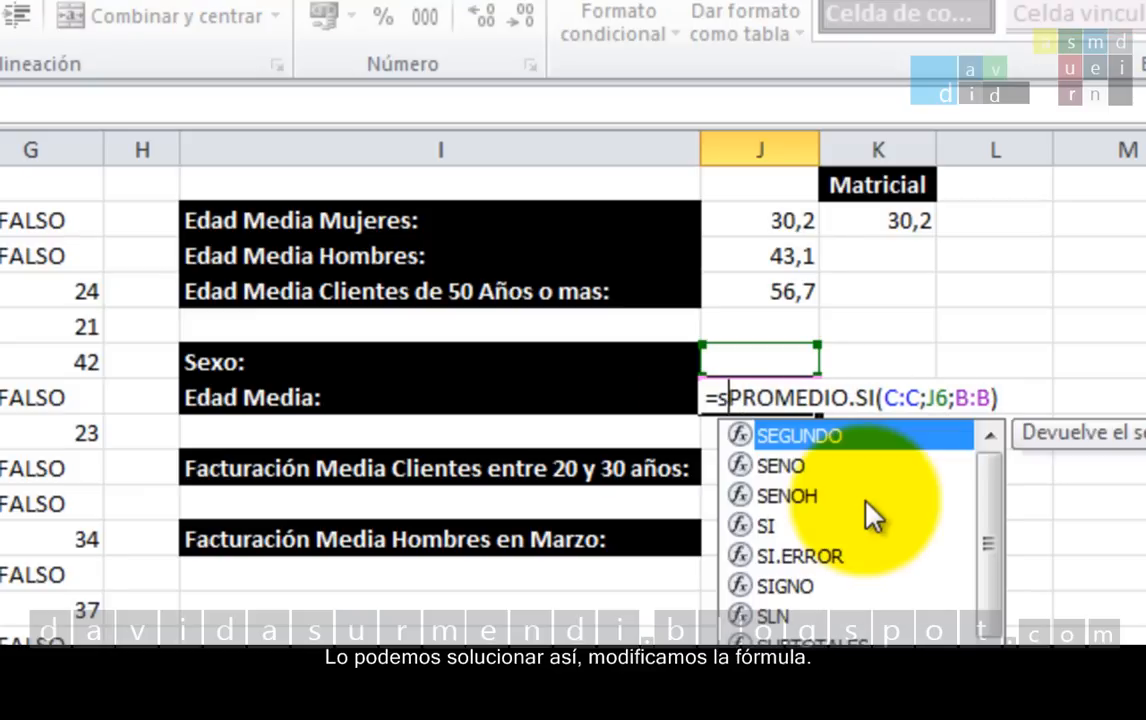
text(i()
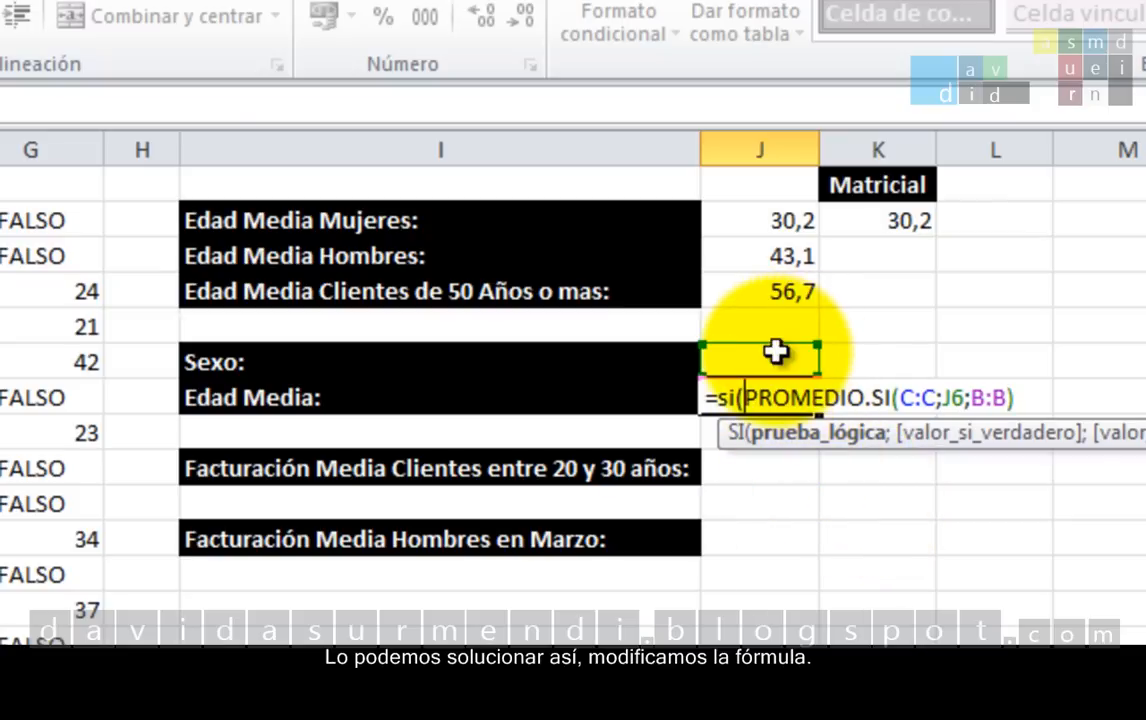
key(BackSpace)
key(BackSpace)
key(BackSpace)
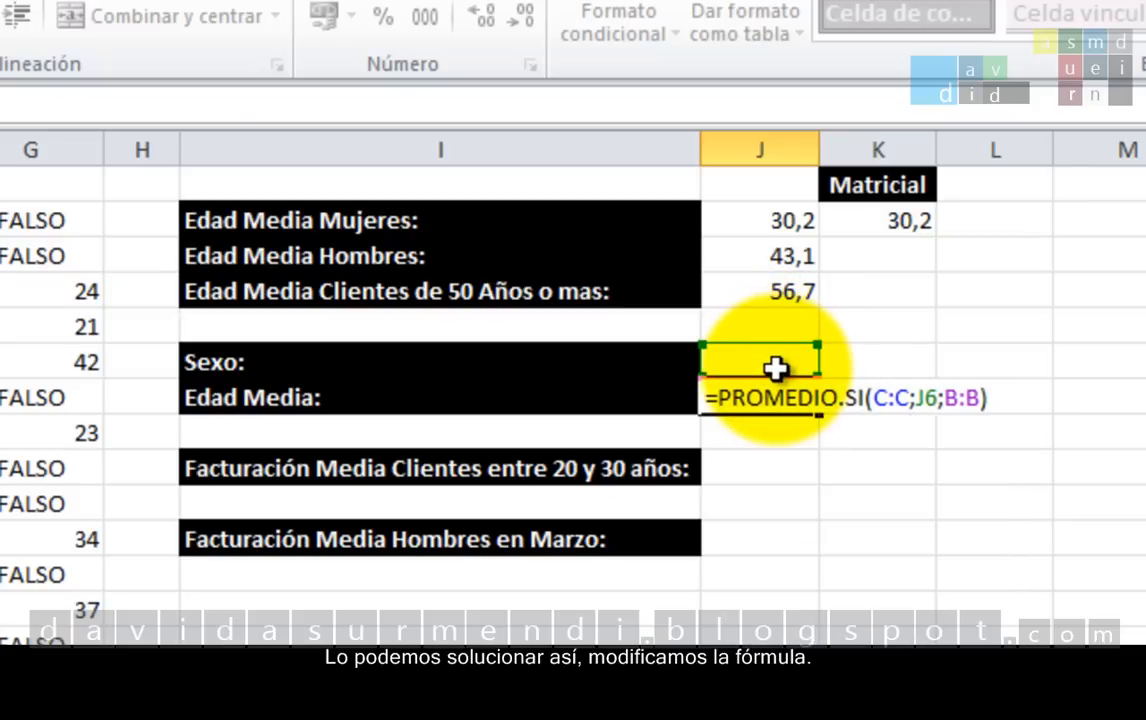
text(SI()
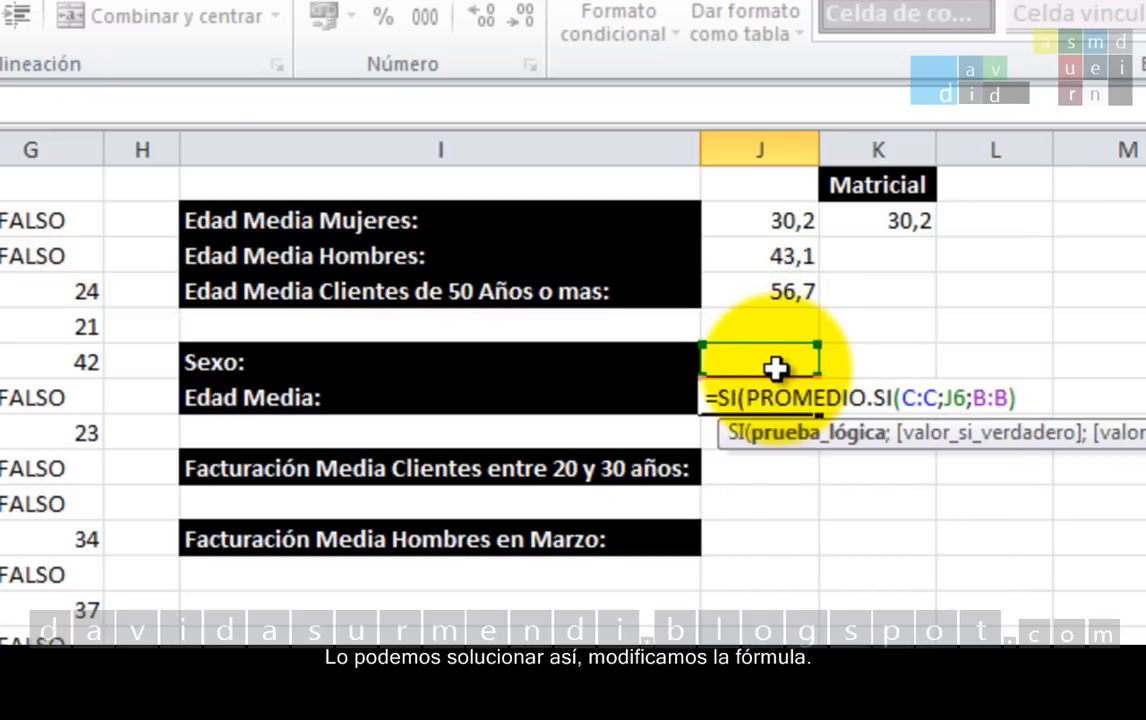
Step: Complete the SI condition so J7 stays blank when J6 is empty: =SI(J6="";"";PROMEDIO.SI(C:C;J6;B:B))
click(776, 368)
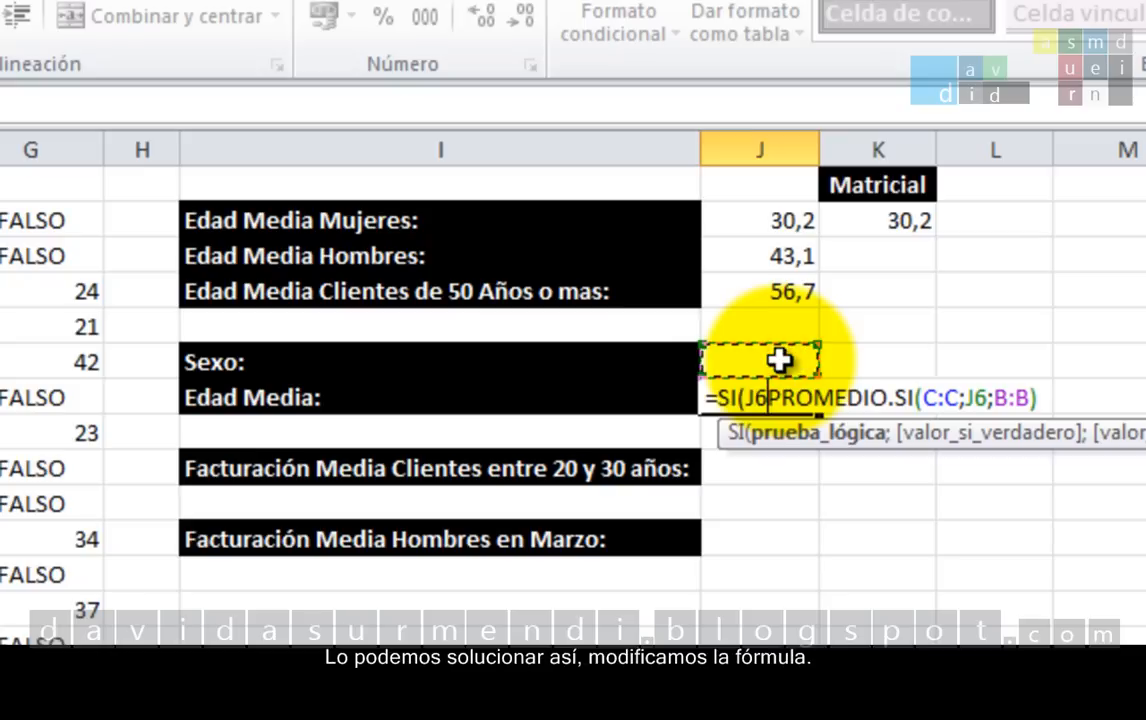
text(=)
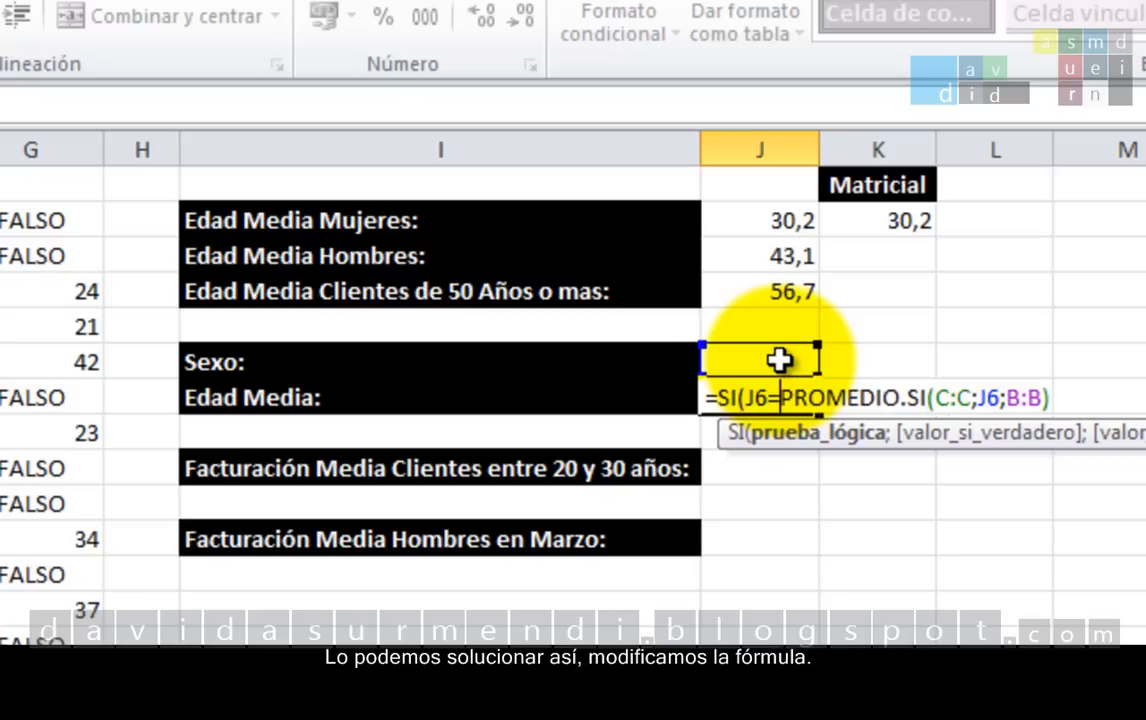
text("";"";)
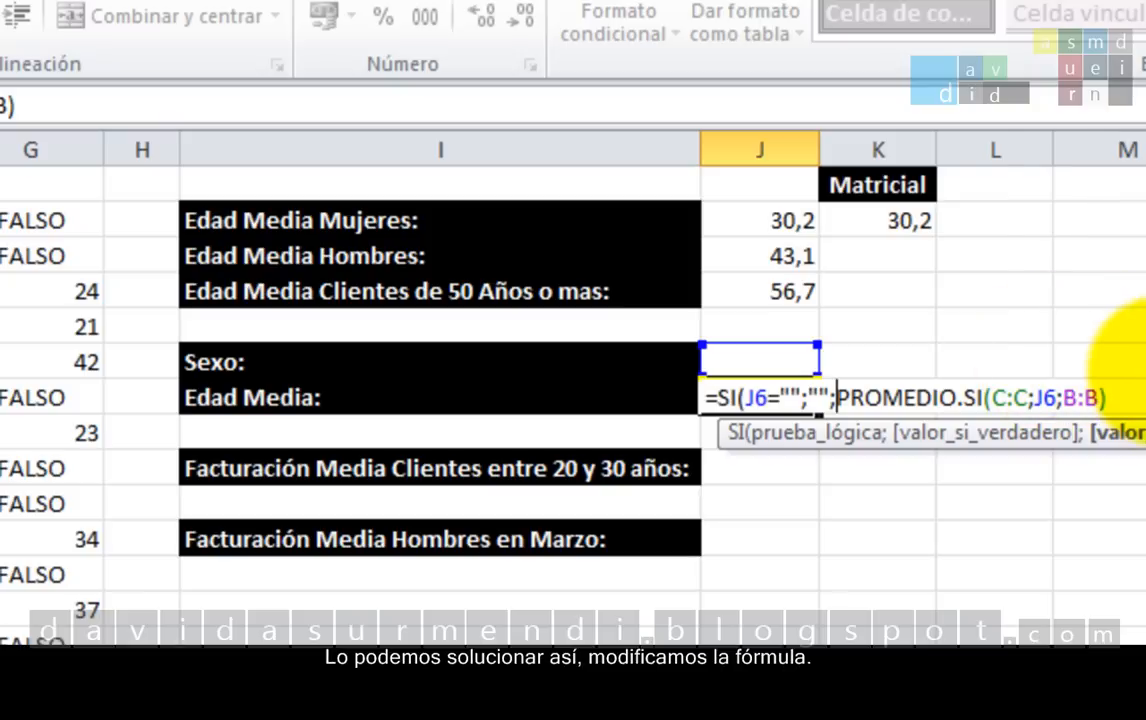
text())
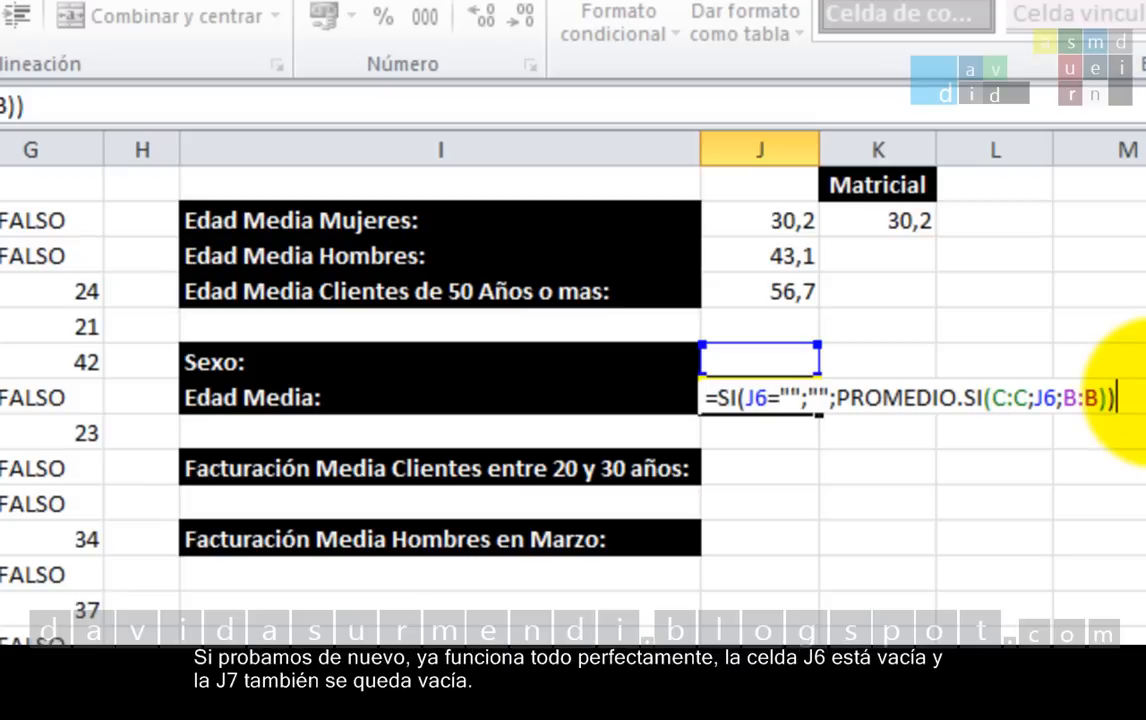
key(Return)
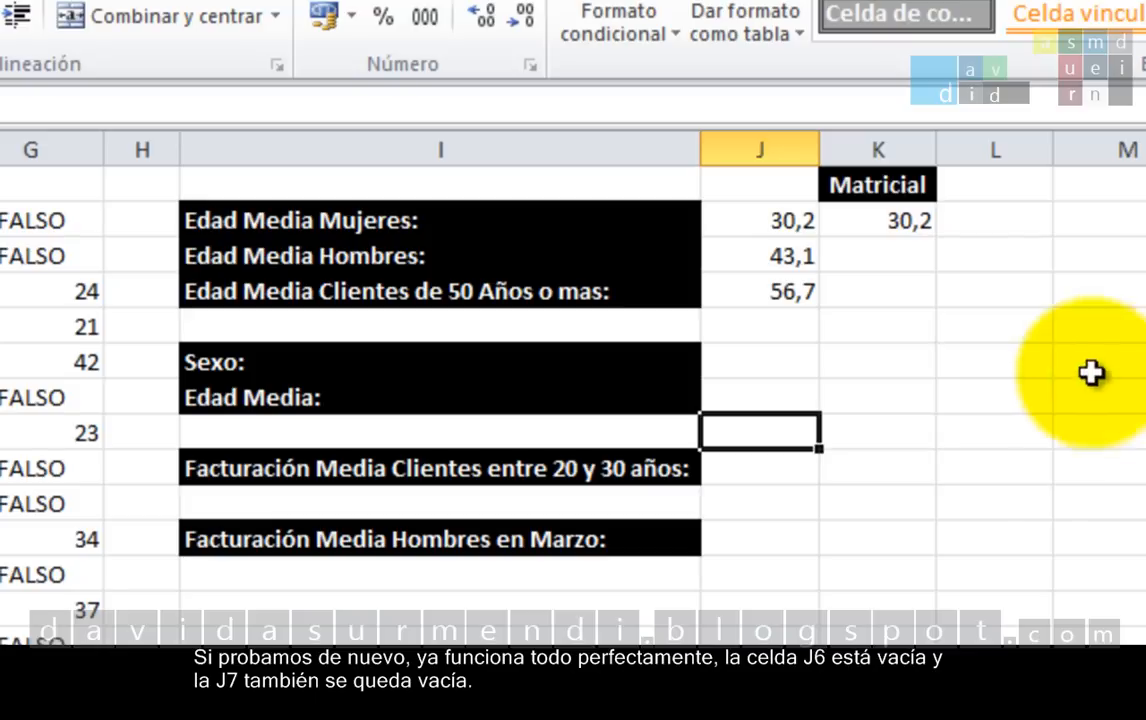
Step: Test the SI formula by choosing Hombre in J6 and clearing the cell again
click(805, 368)
click(837, 365)
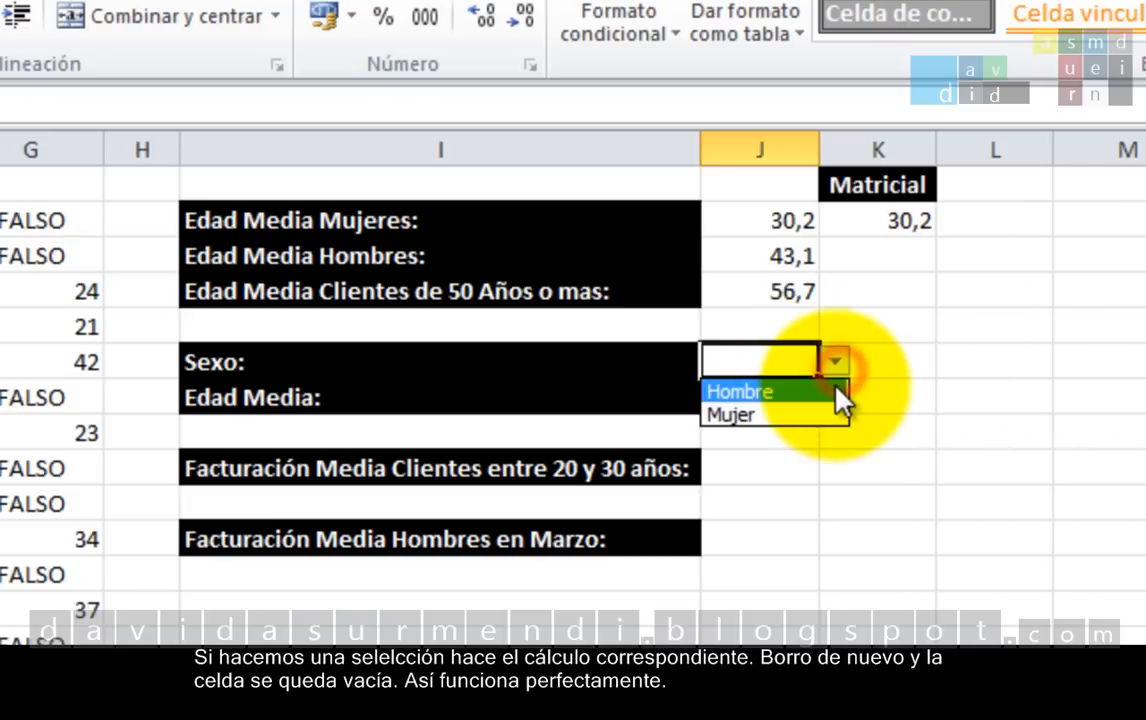
click(833, 391)
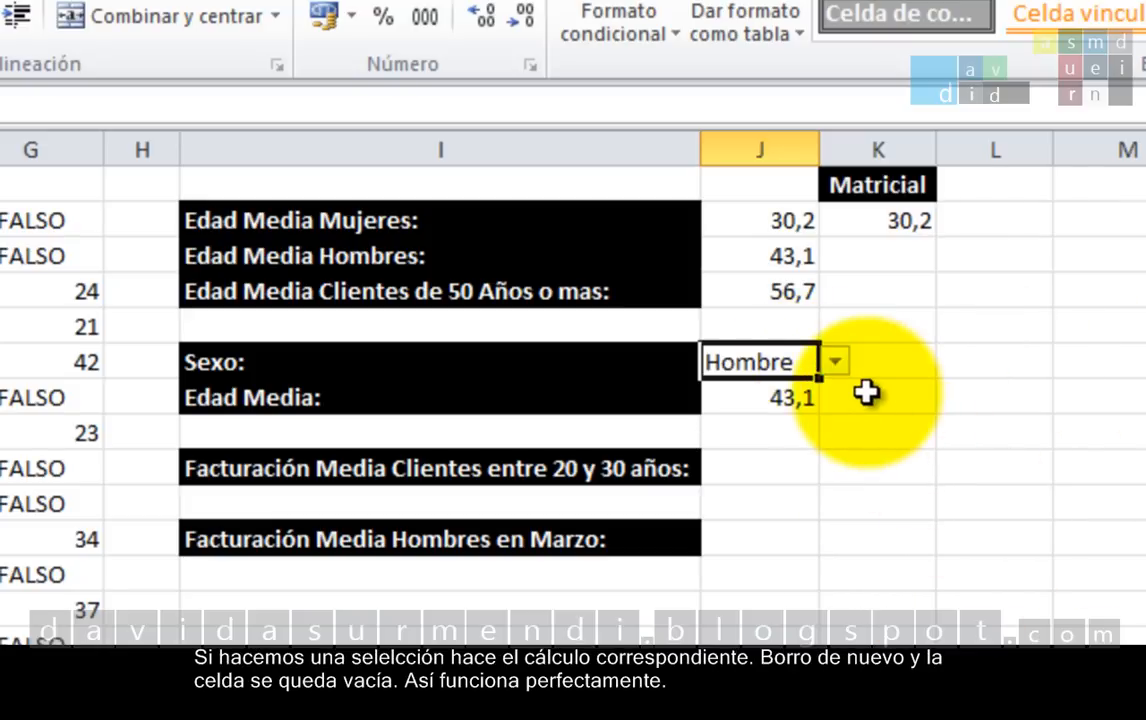
key(Delete)
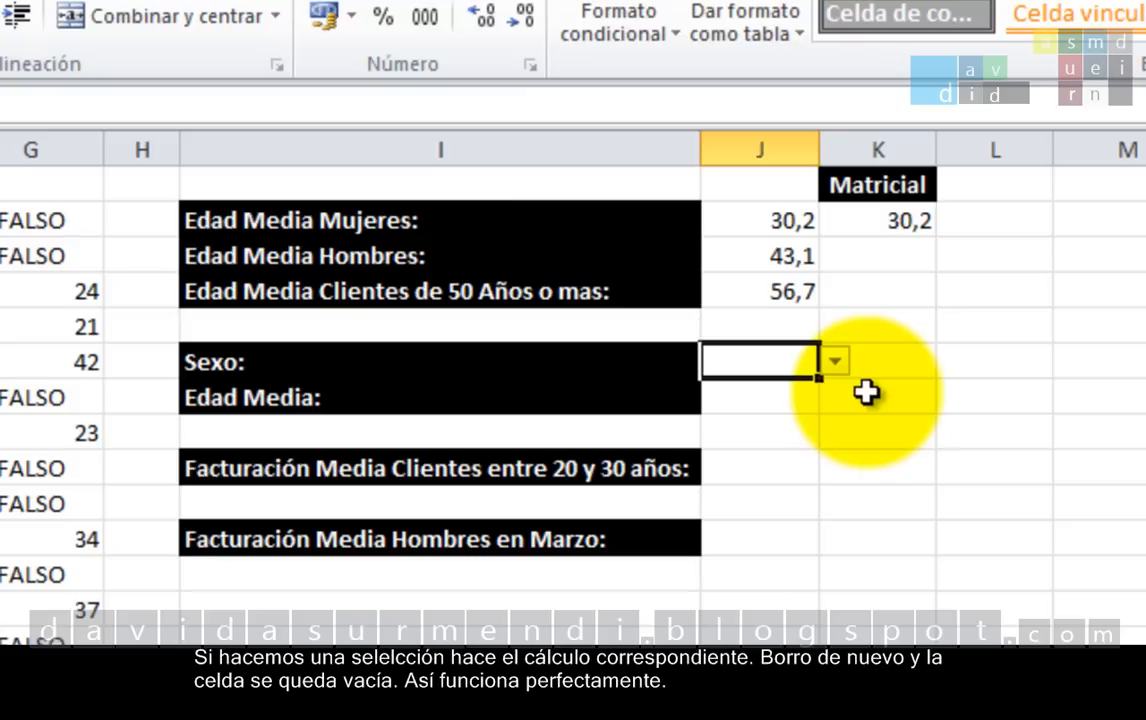
Step: Choose Mujer as the Sexo value in the empty cell J6
click(833, 364)
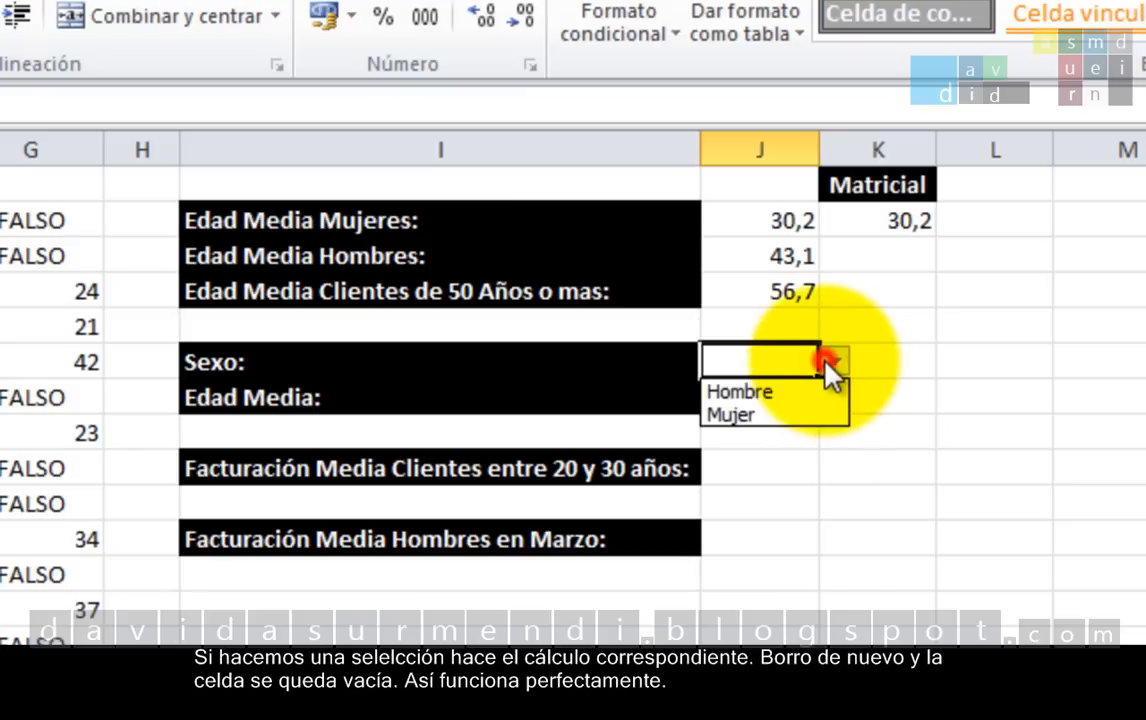
click(806, 410)
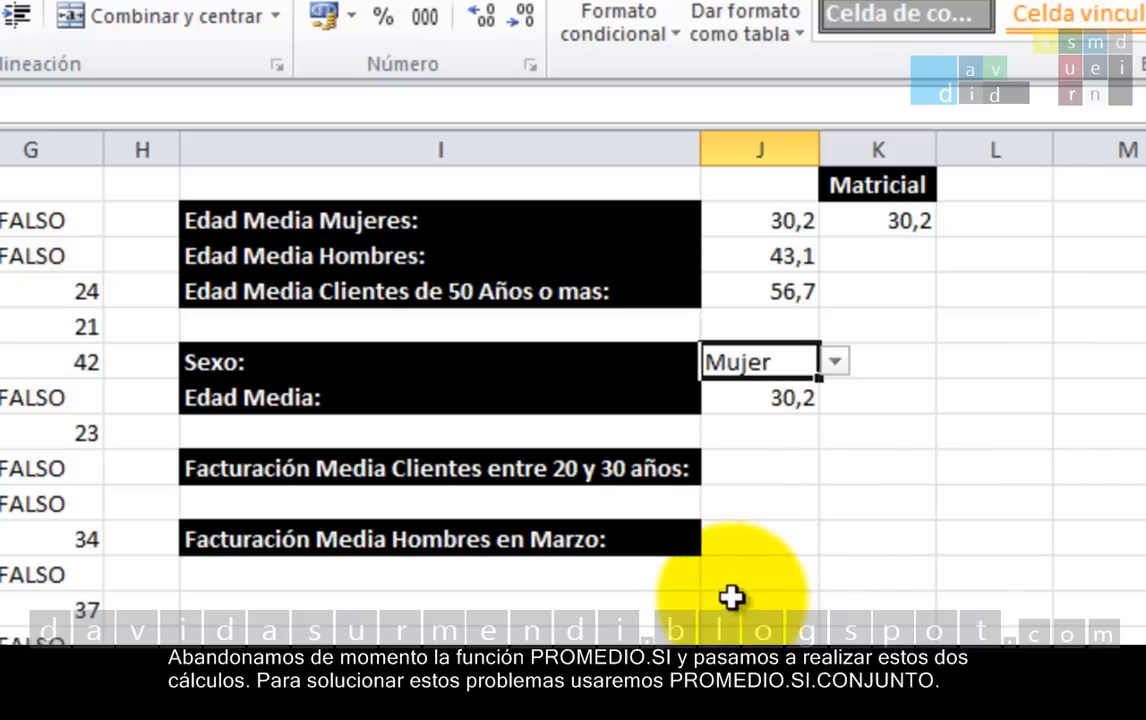
Step: Start a PROMEDIO.SI.CONJUNTO formula in J9 with the Facturación column D:D as the range to average
click(789, 472)
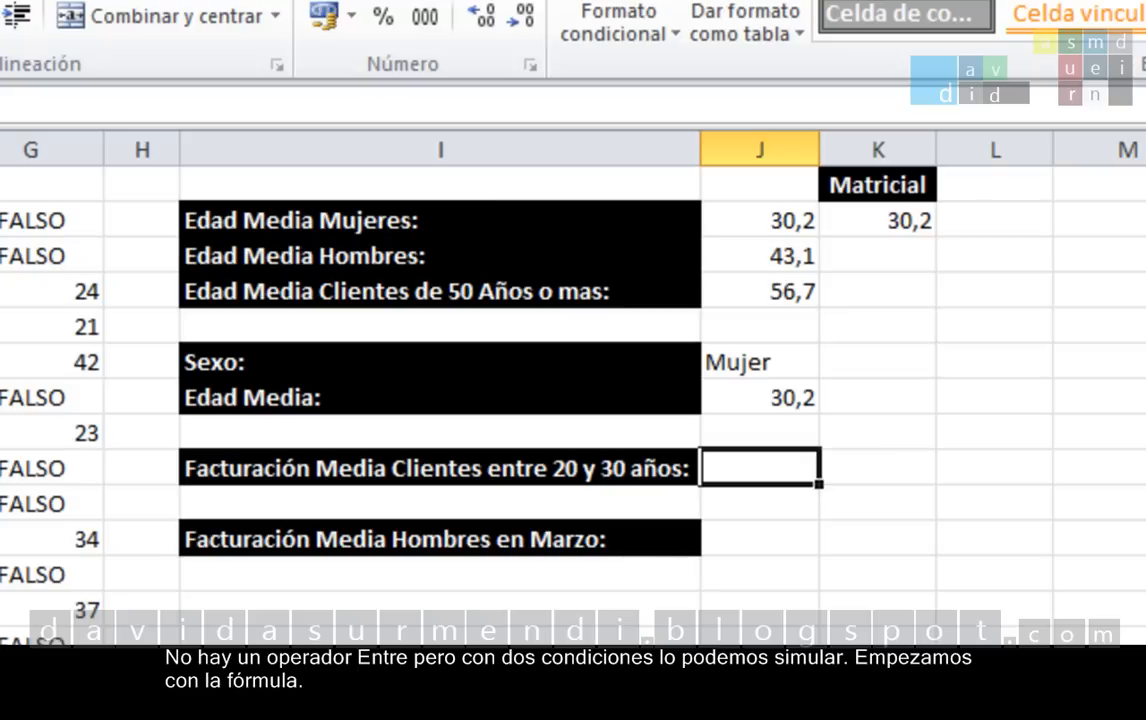
text(=)
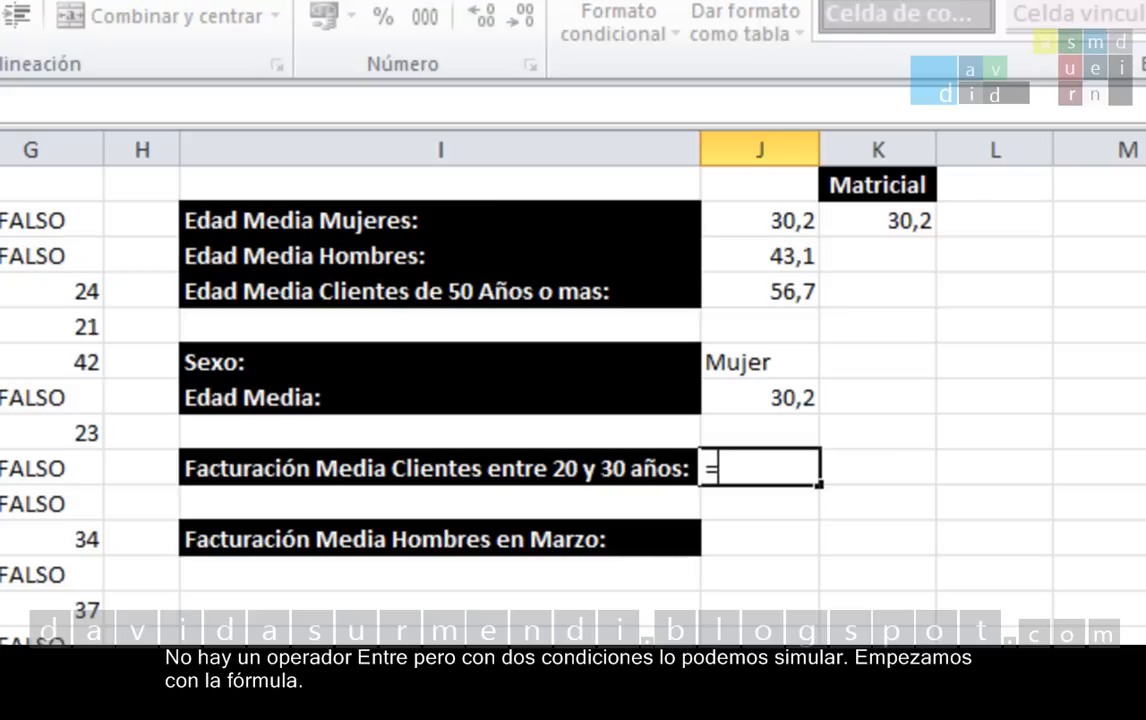
text(PROMEDIO)
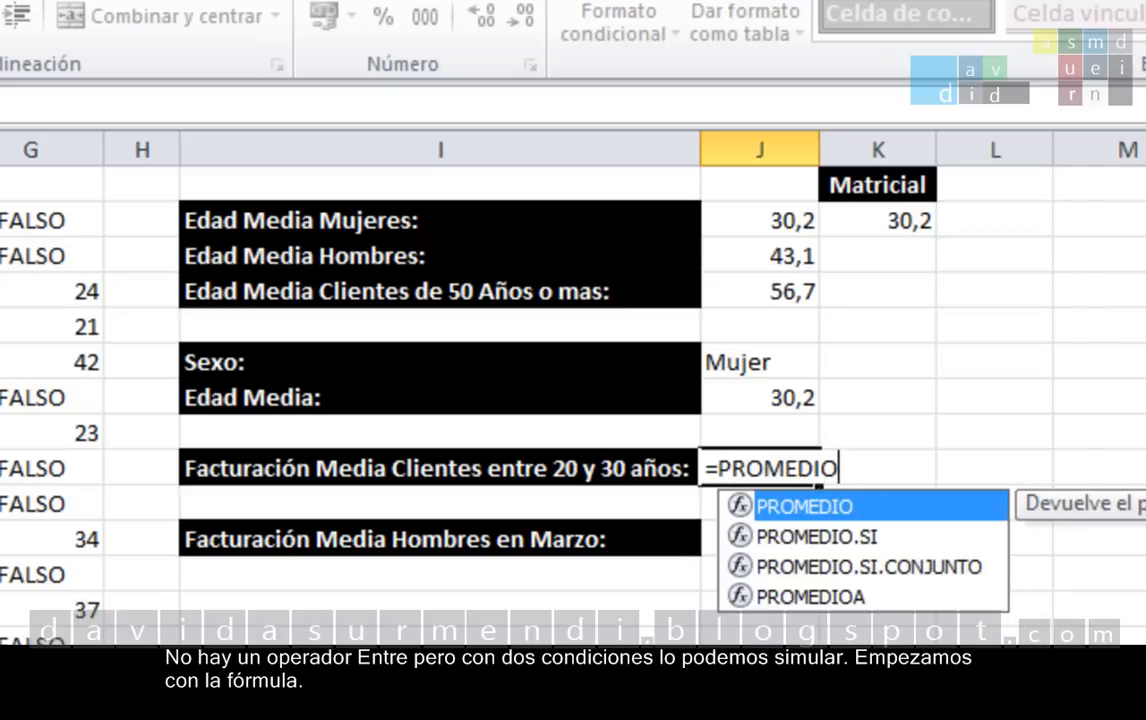
text(.SI.CON)
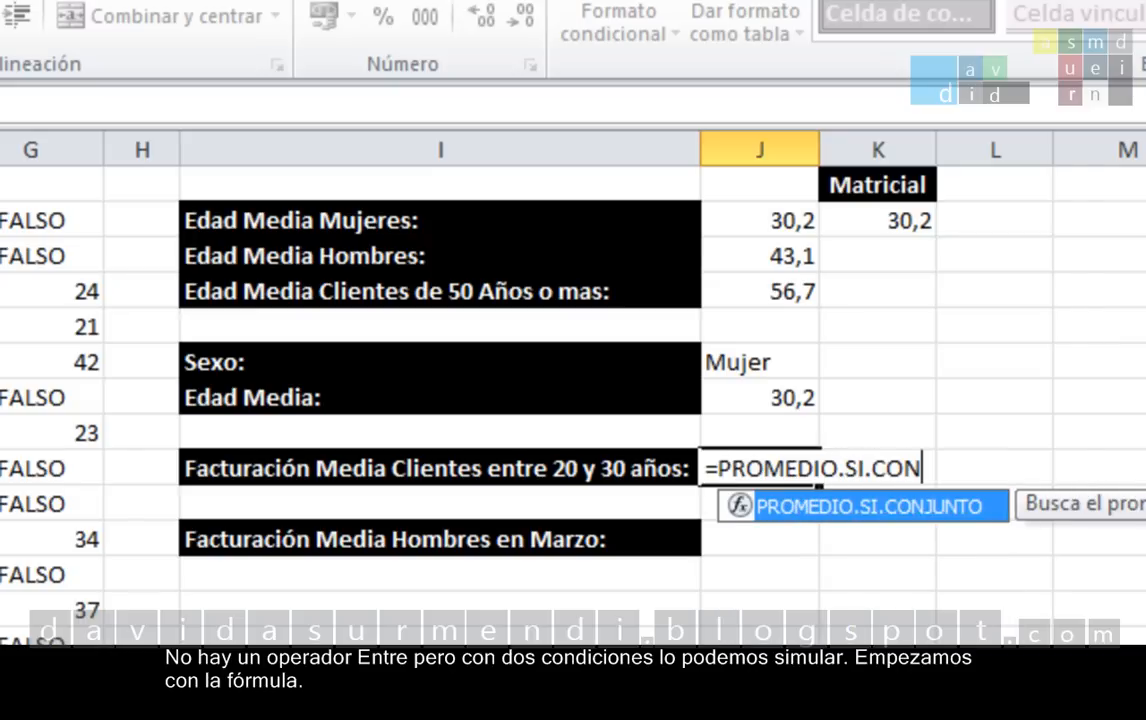
key(Tab)
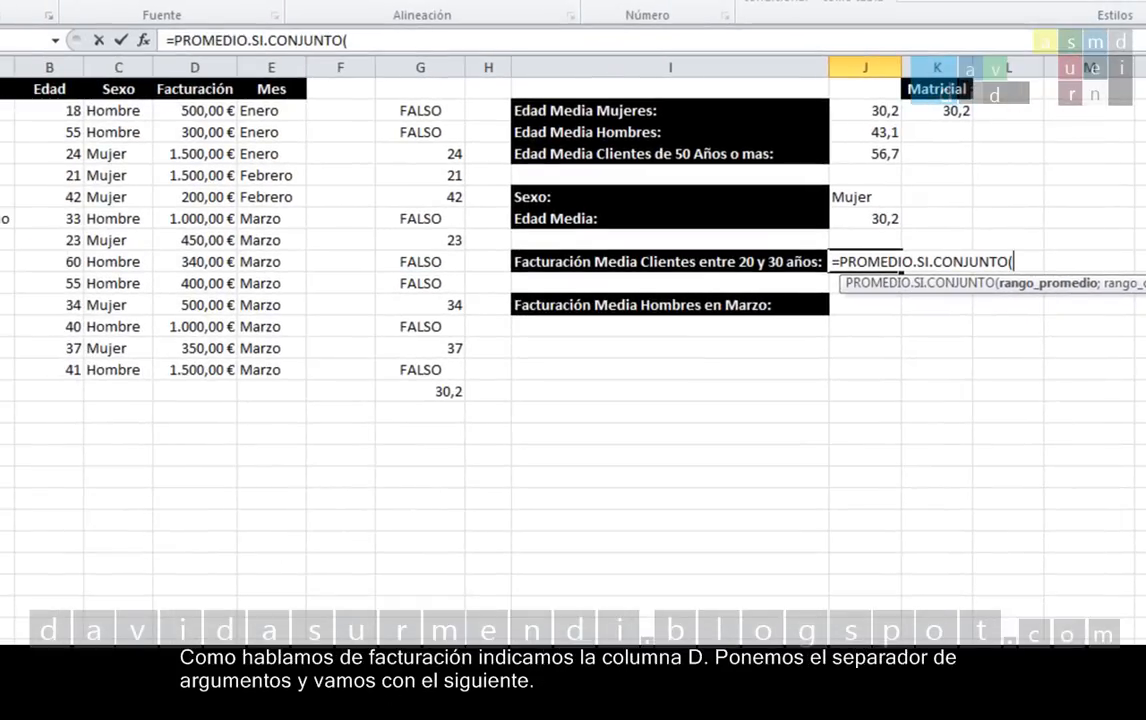
click(195, 67)
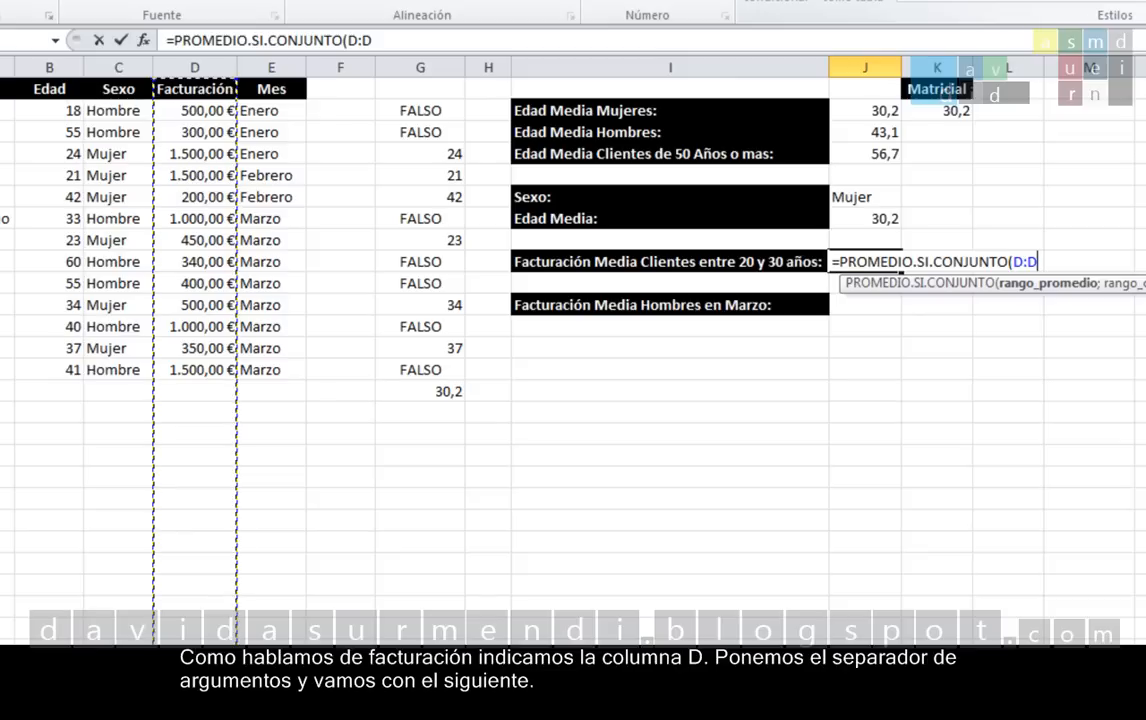
text(;)
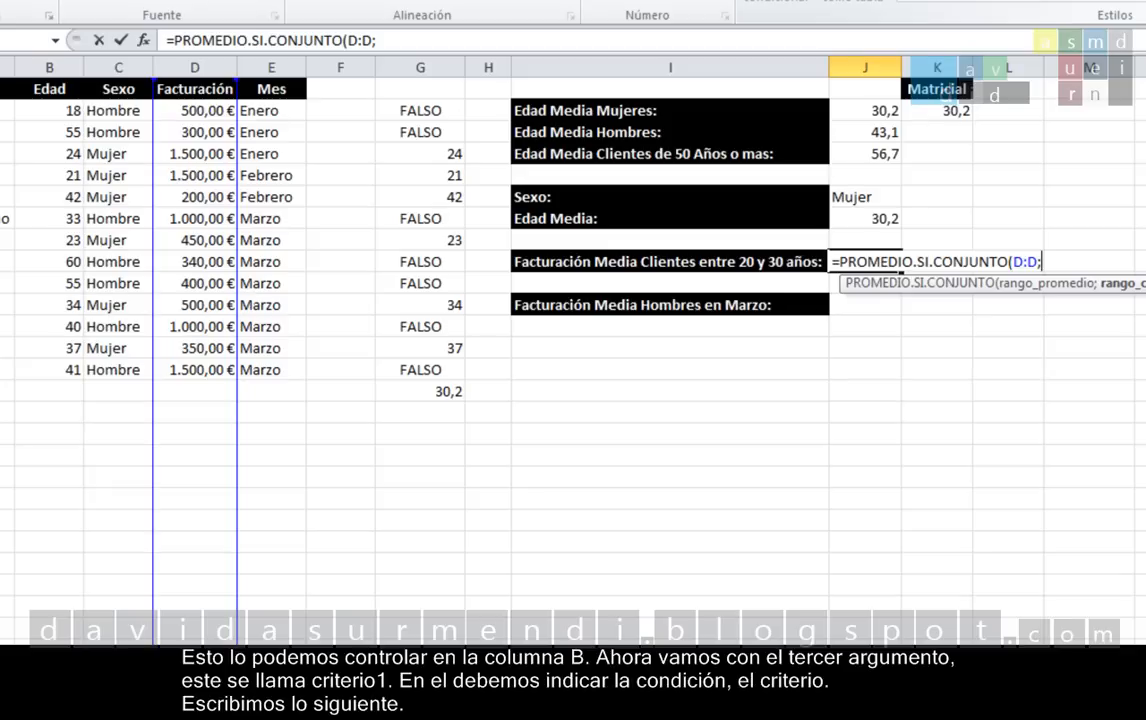
Step: Add the first condition to the J9 formula: Edad column B:B with the criterion ">=20"
click(71, 66)
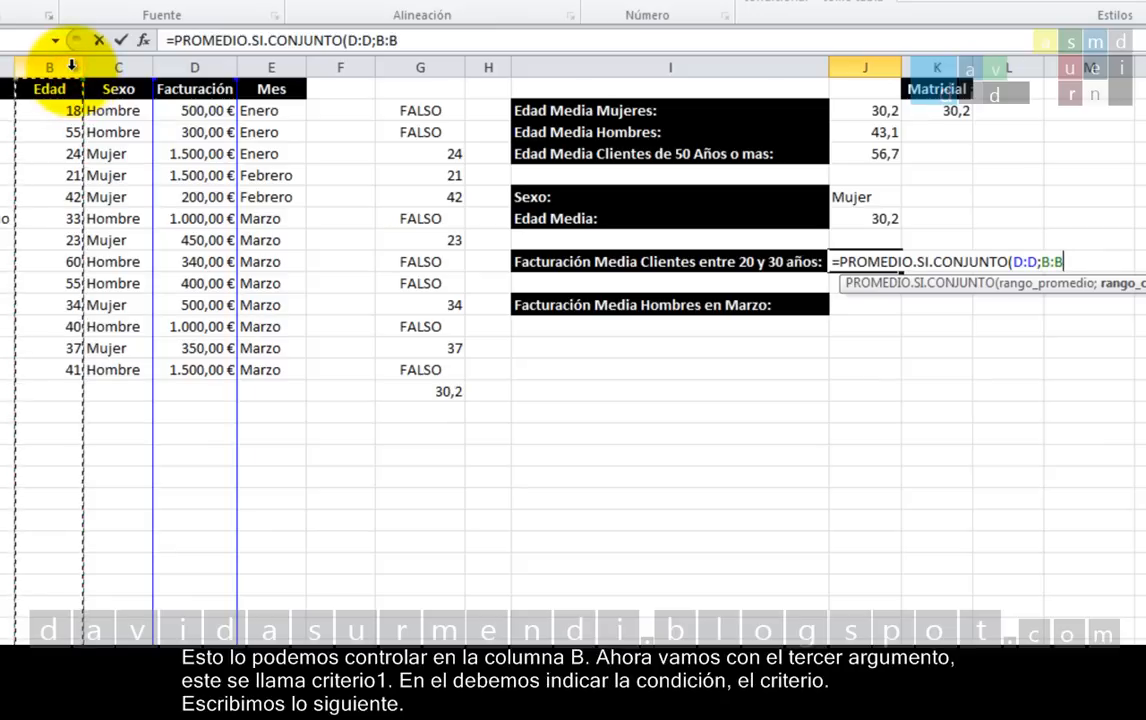
text(;)
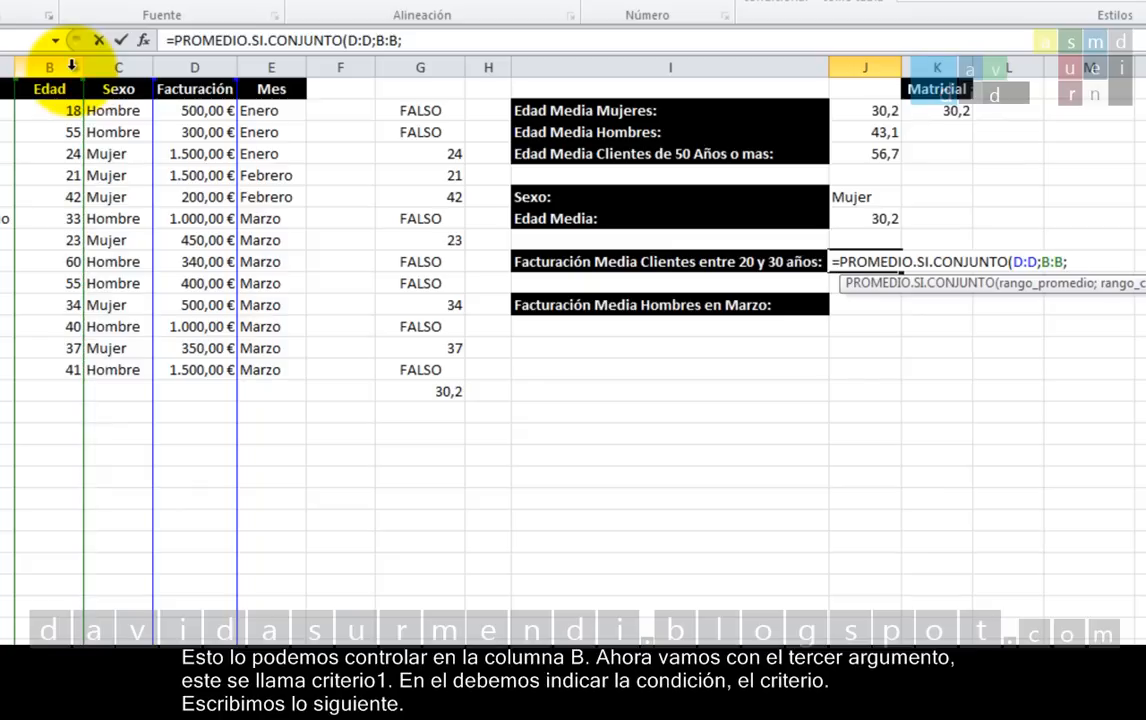
text(")
text(>)
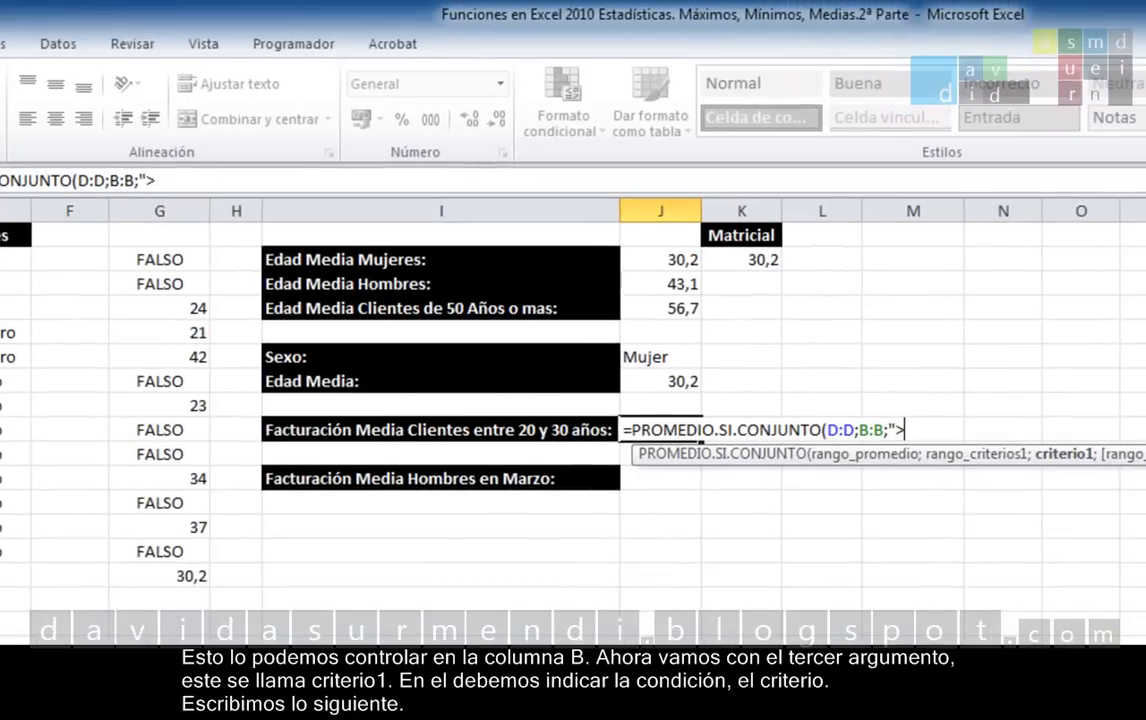
text(=20)
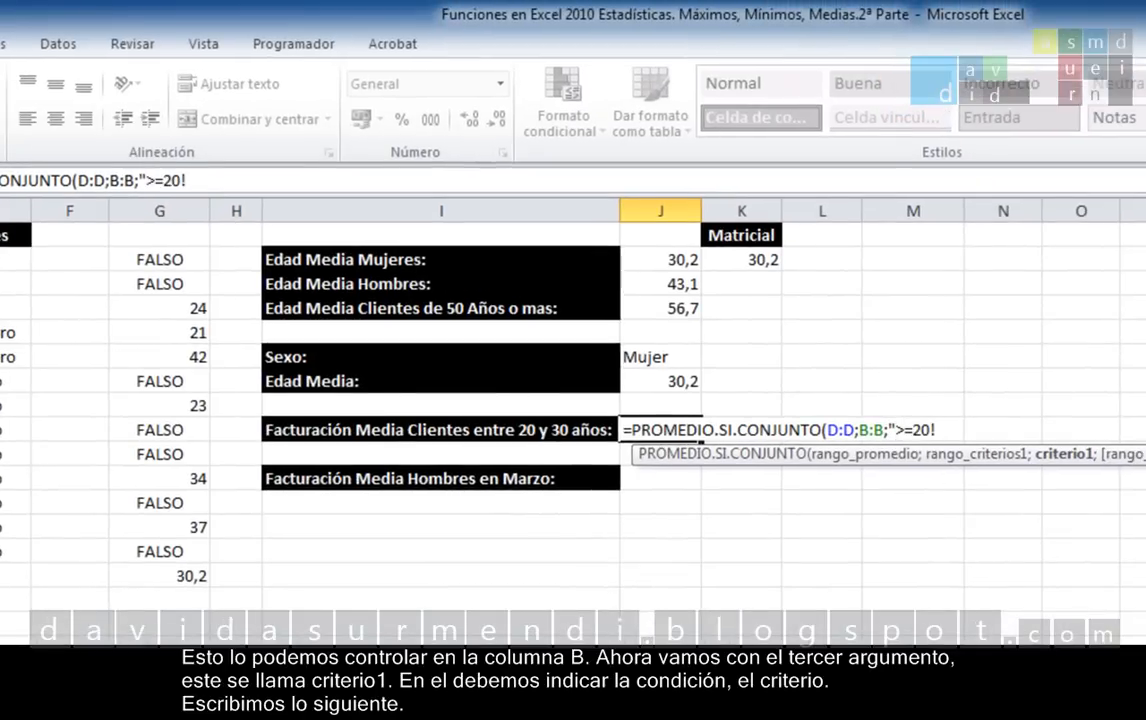
text(")
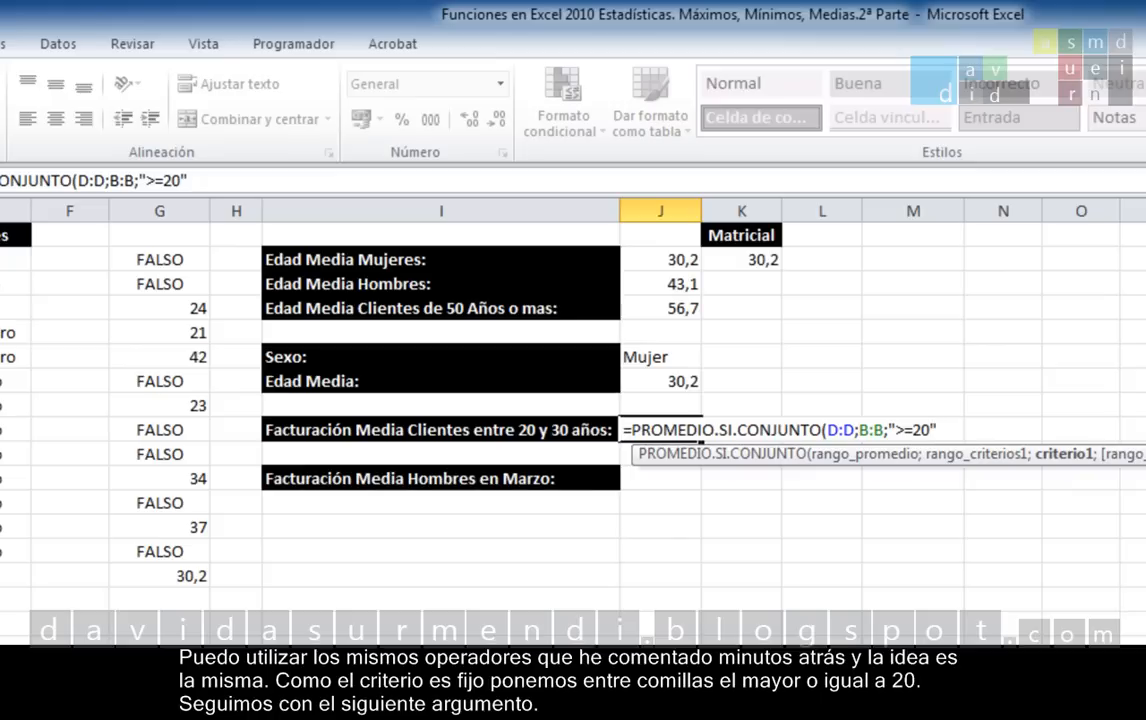
text(;)
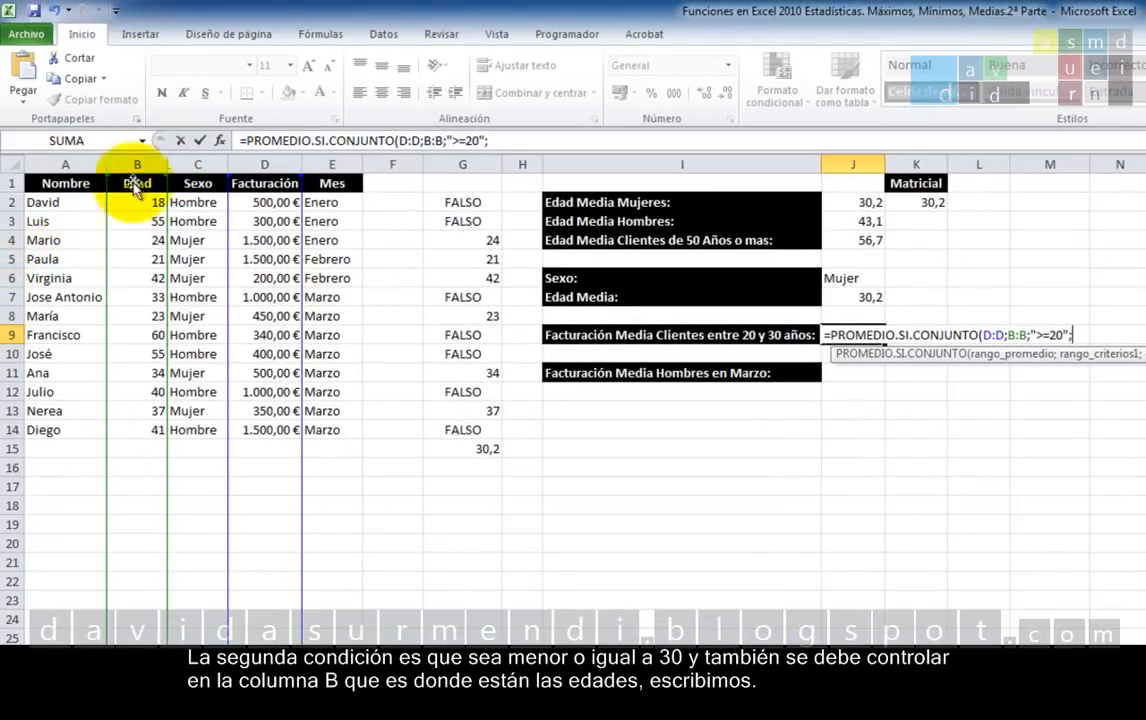
Step: Add B:B with "<=30" as the second condition and enter the formula =PROMEDIO.SI.CONJUNTO(D:D;B:B;">=20";B:B;"<=30") in J9
click(157, 157)
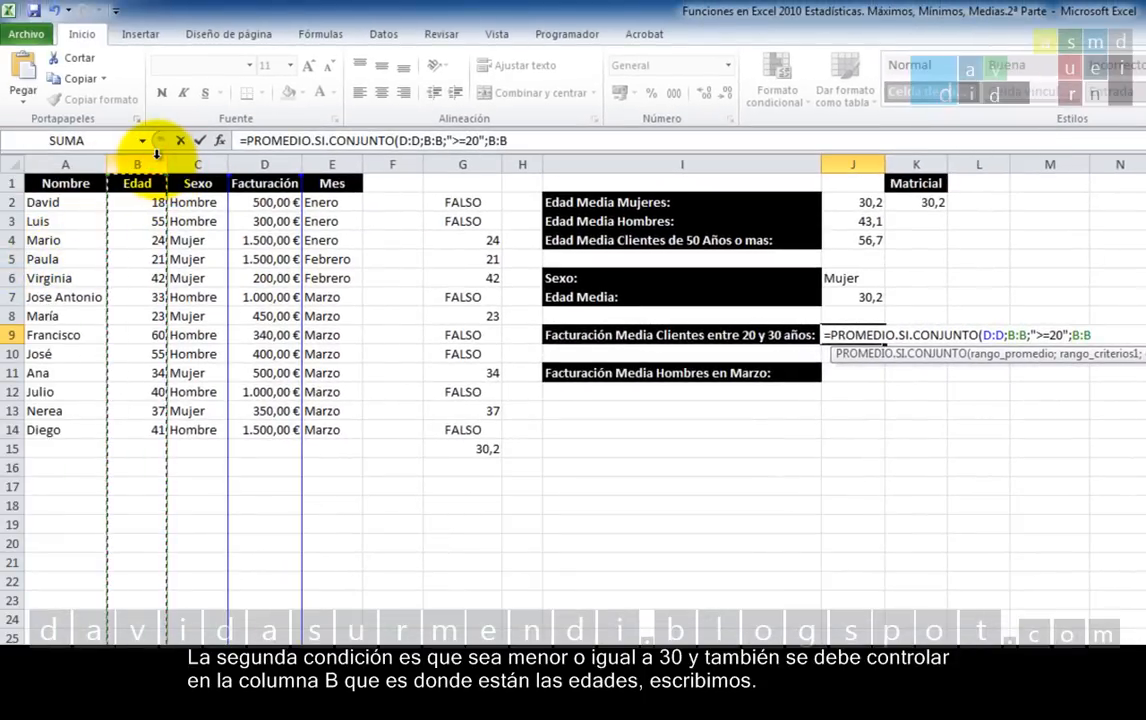
text(;)
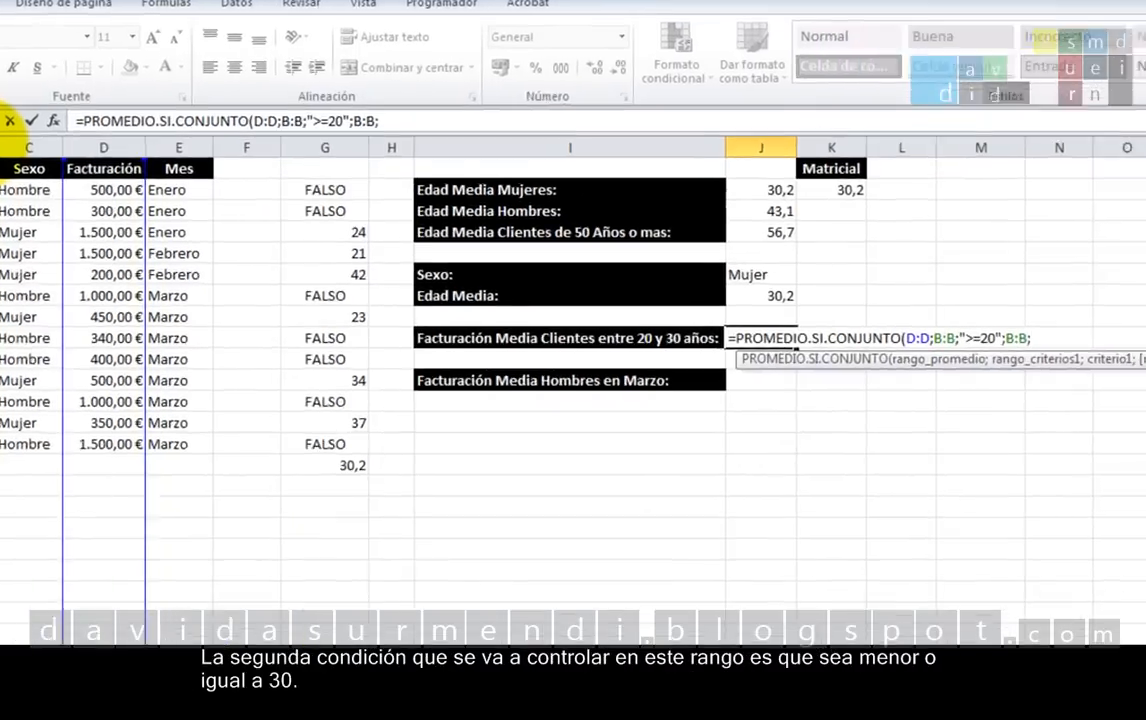
text("<)
text(=30)
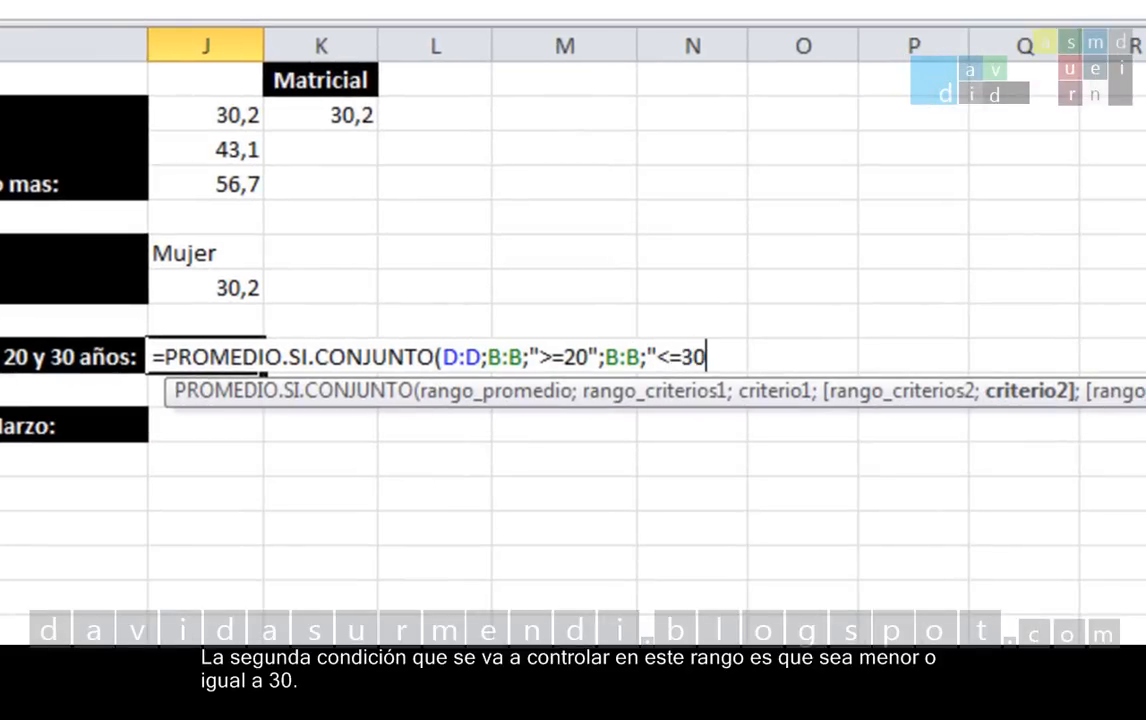
text(")
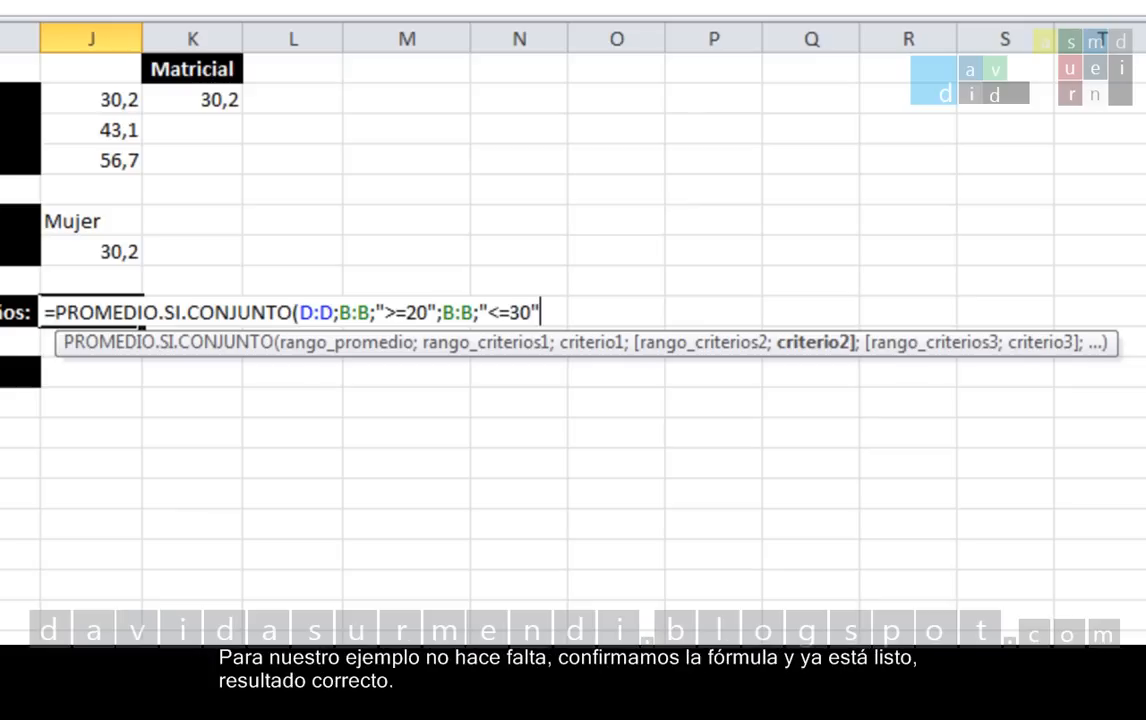
text())
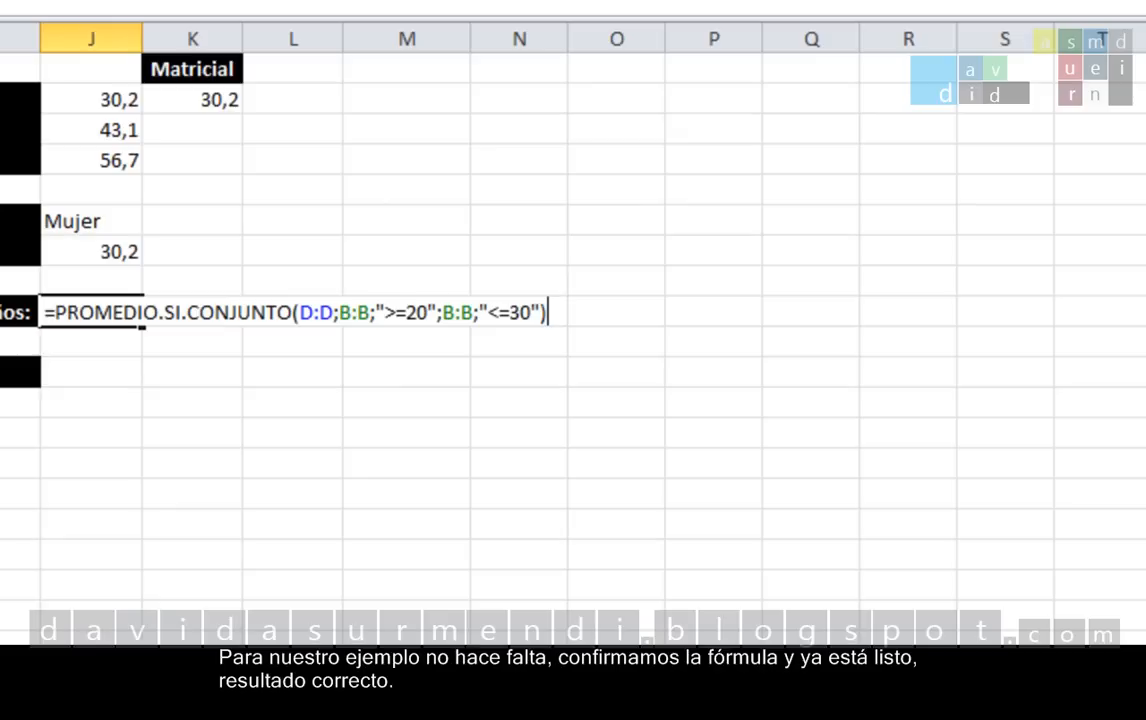
key(Return)
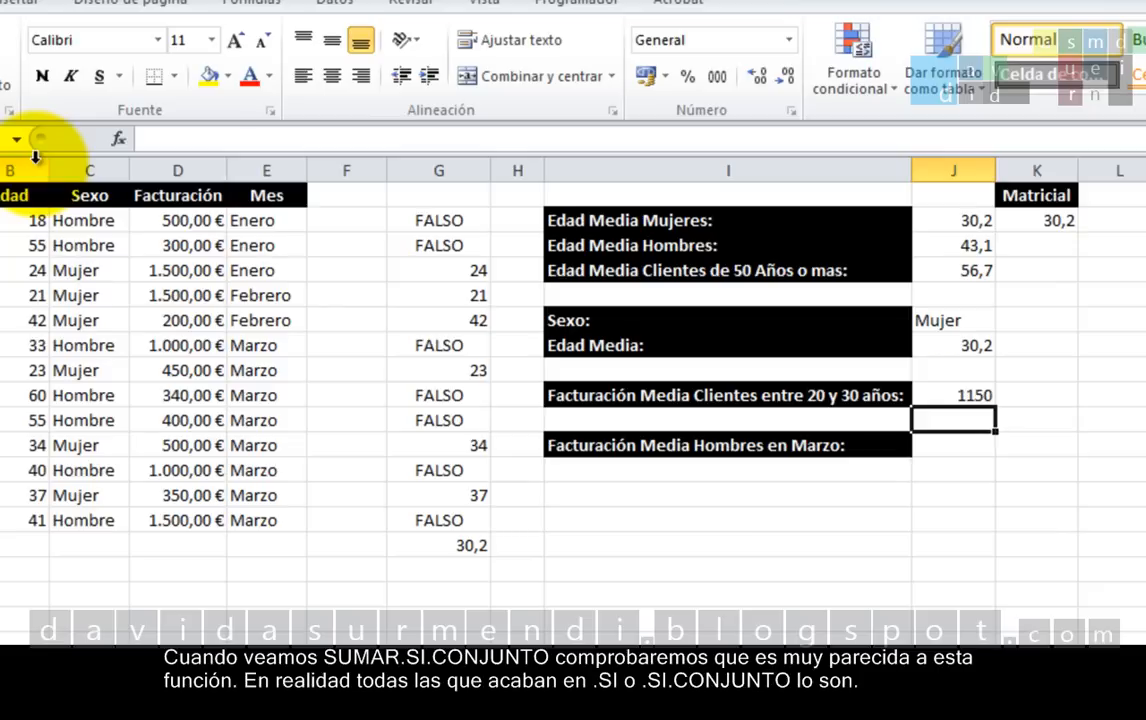
Step: Review the ranges used by the PROMEDIO.SI.CONJUNTO formula in J9 without changing it
key(Up)
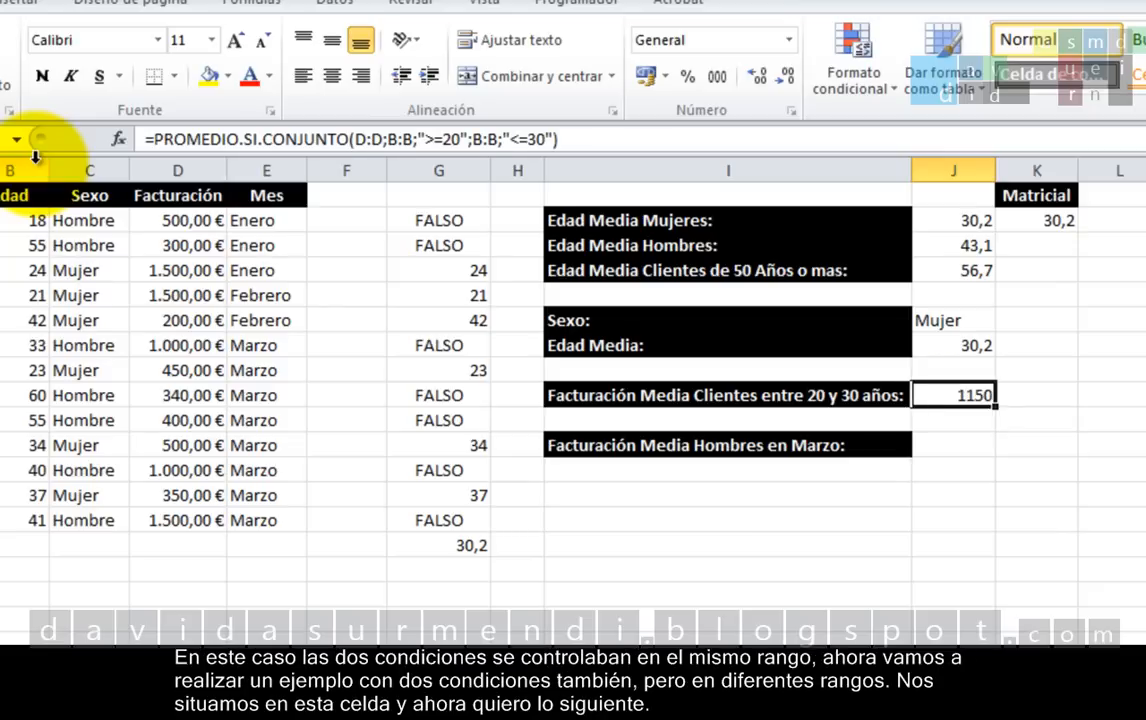
key(F2)
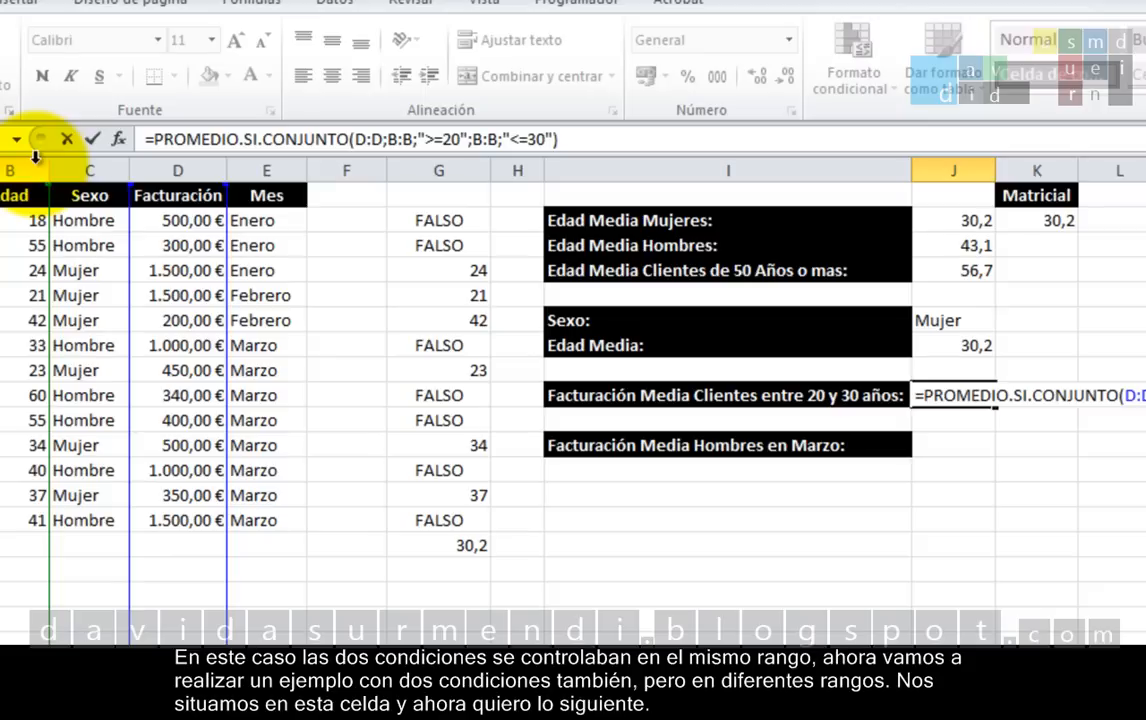
key(Return)
Step: Start a PROMEDIO.SI.CONJUNTO formula in J11 with Facturación column D:D as the range to average
key(Down)
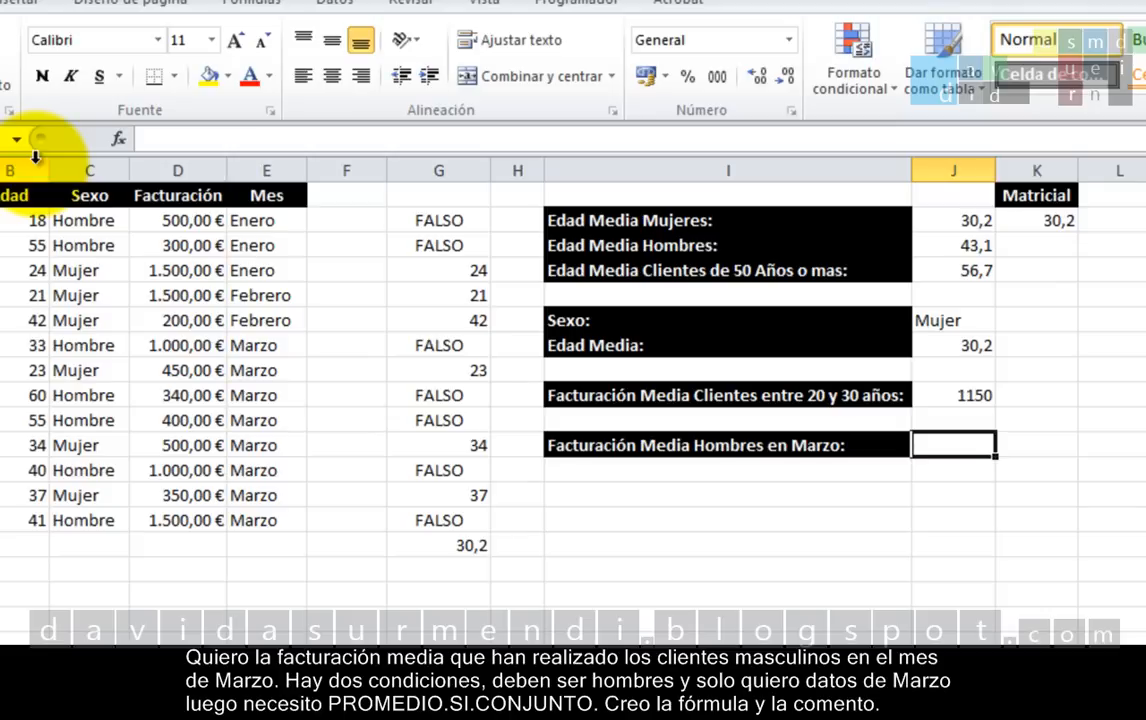
text(=P)
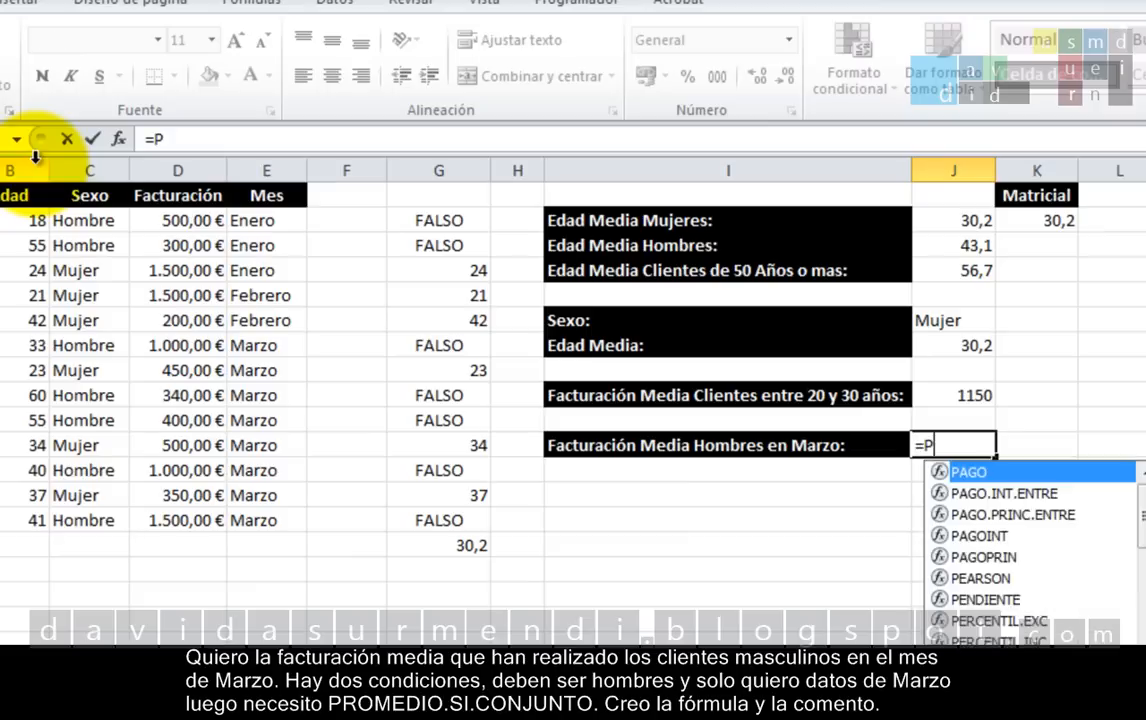
text(ROMEDIO.SI.)
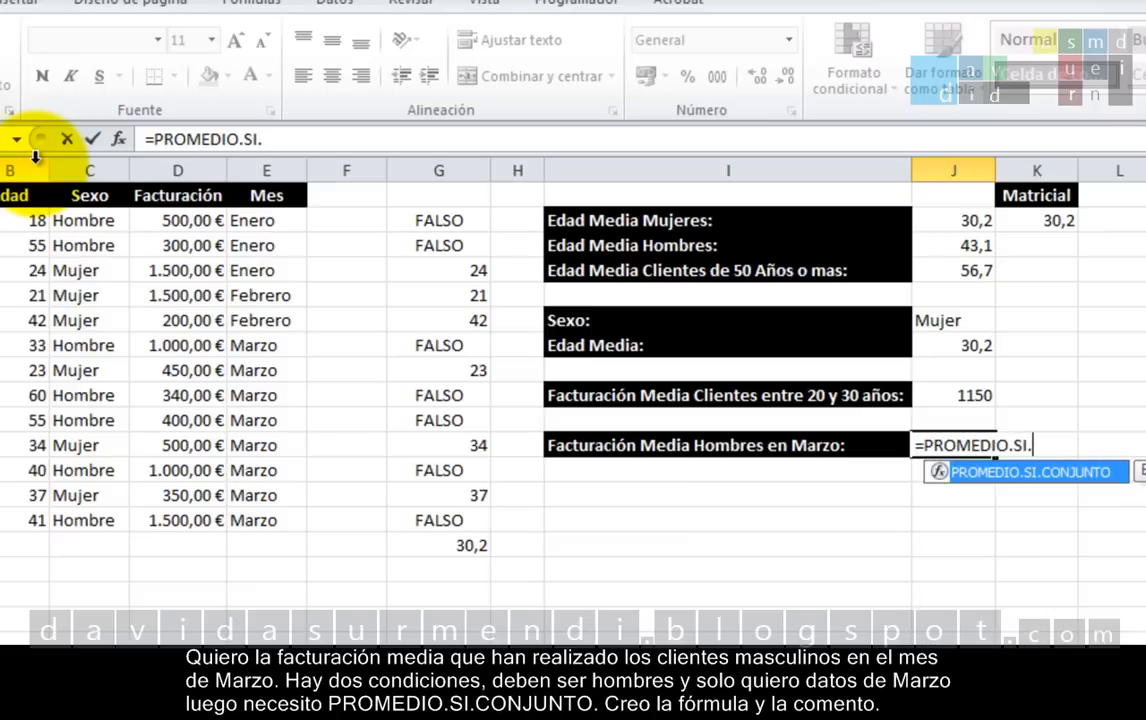
key(Tab)
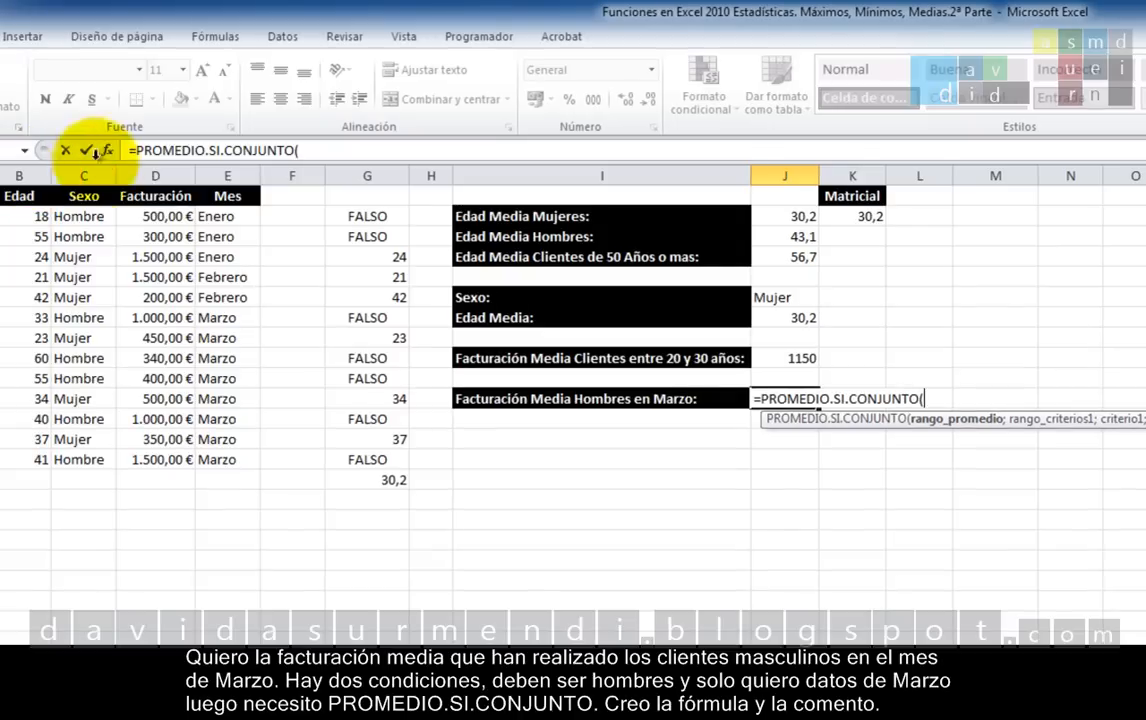
click(157, 174)
text(;)
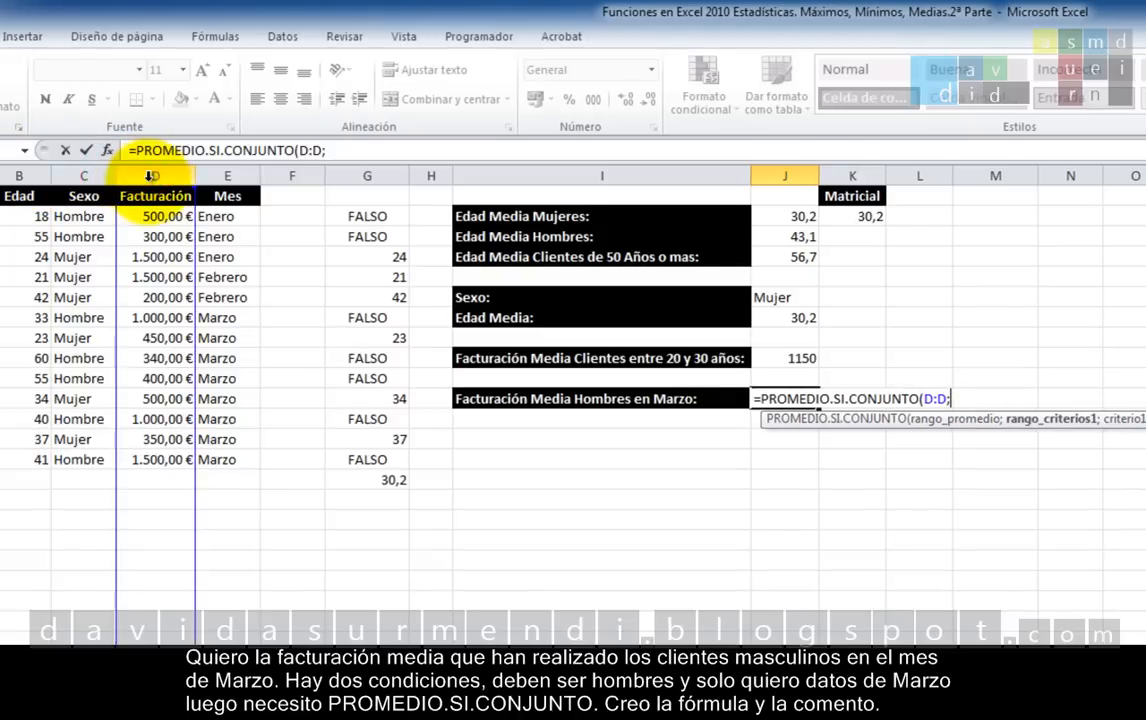
Step: Add the first condition to the J11 formula: Sexo column C:C with the criterion "=Hombre"
click(100, 174)
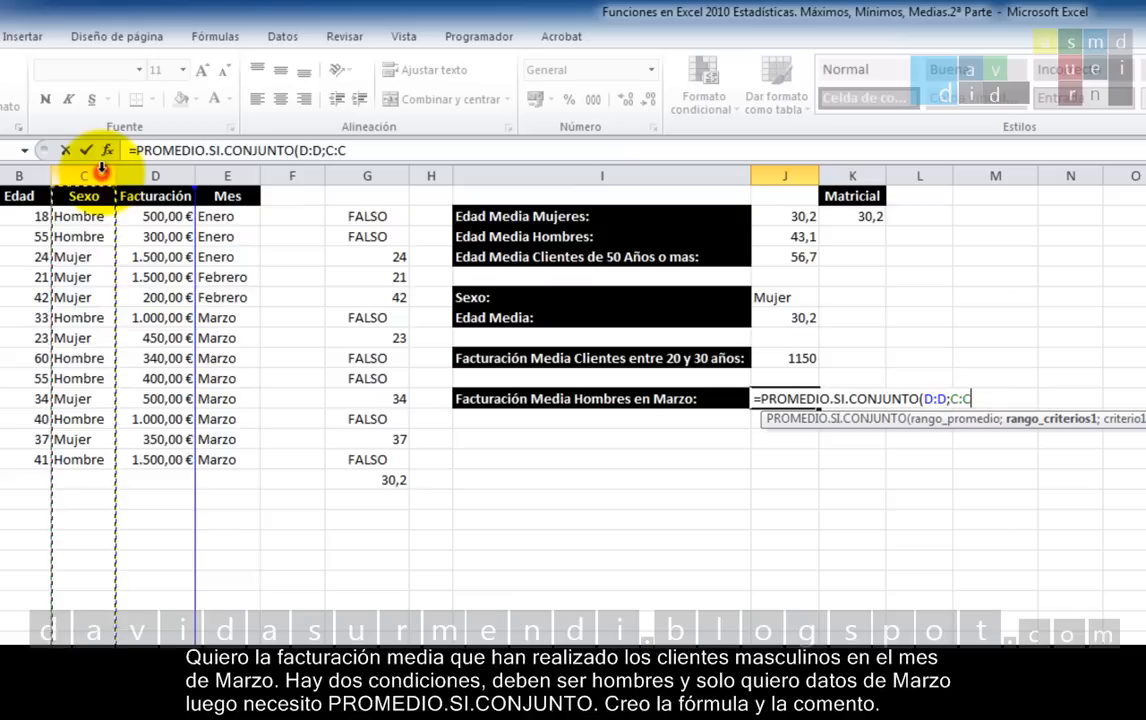
text(;"h)
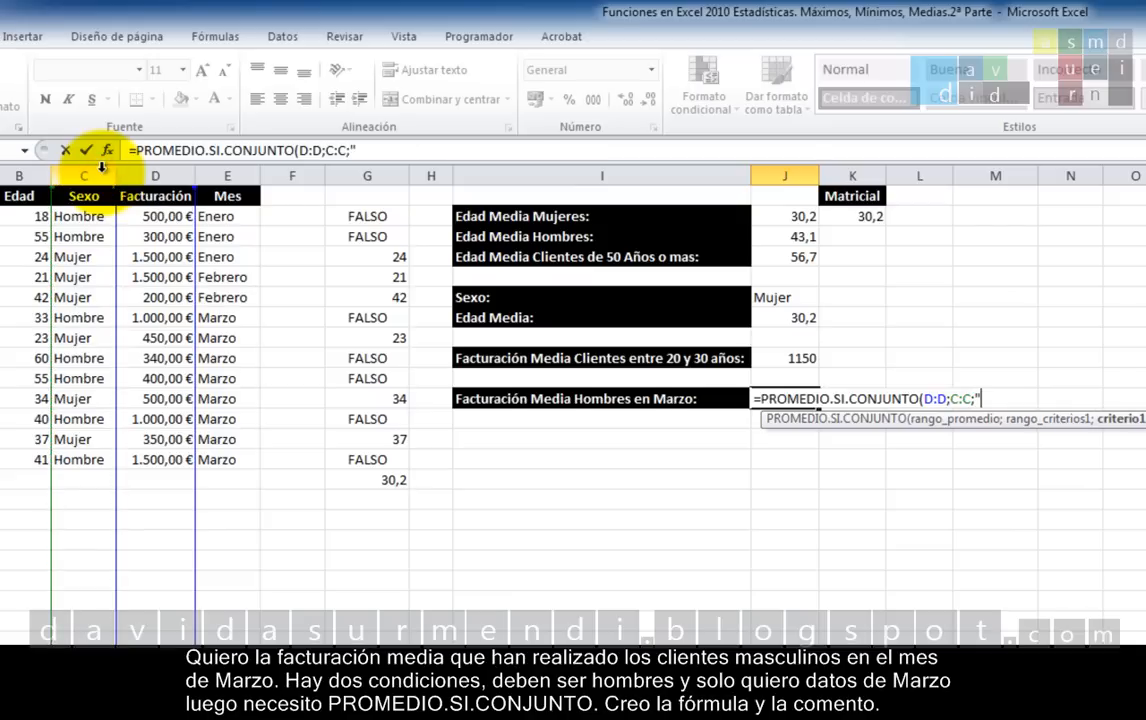
text(o)
key(BackSpace)
key(BackSpace)
text(=Hombre";)
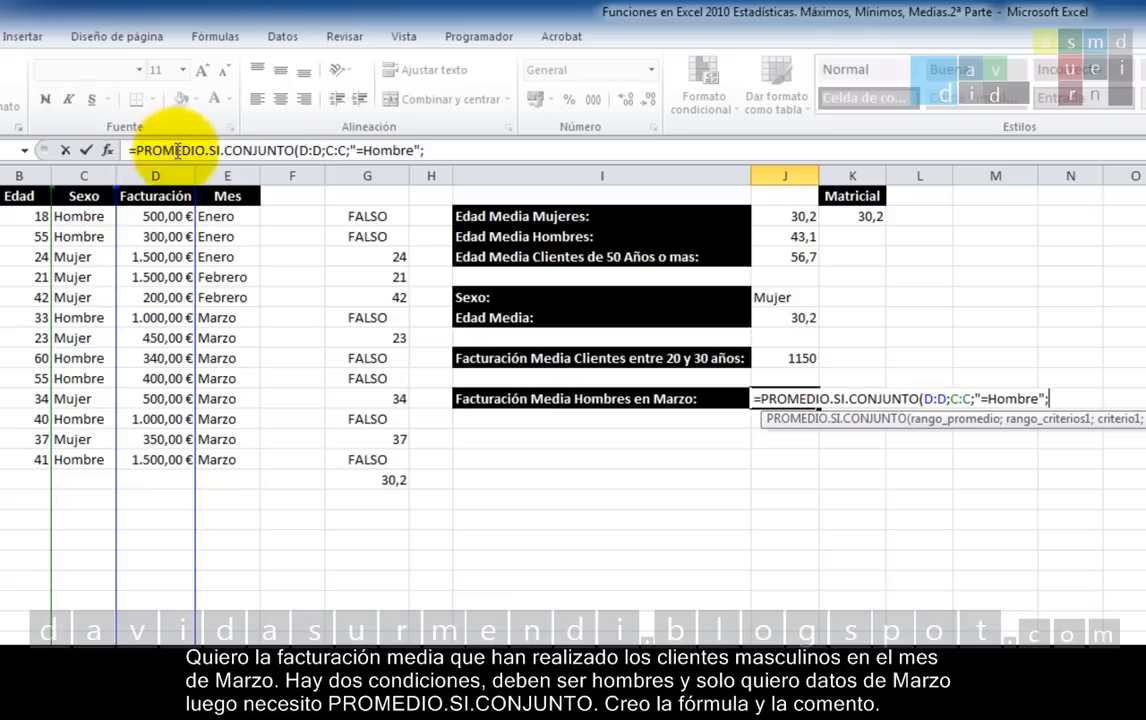
Step: Add Mes column E:E with "Marzo" as the second condition and enter the formula =PROMEDIO.SI.CONJUNTO(D:D;C:C;"=Hombre";E:E;"Marzo") in J11
click(226, 175)
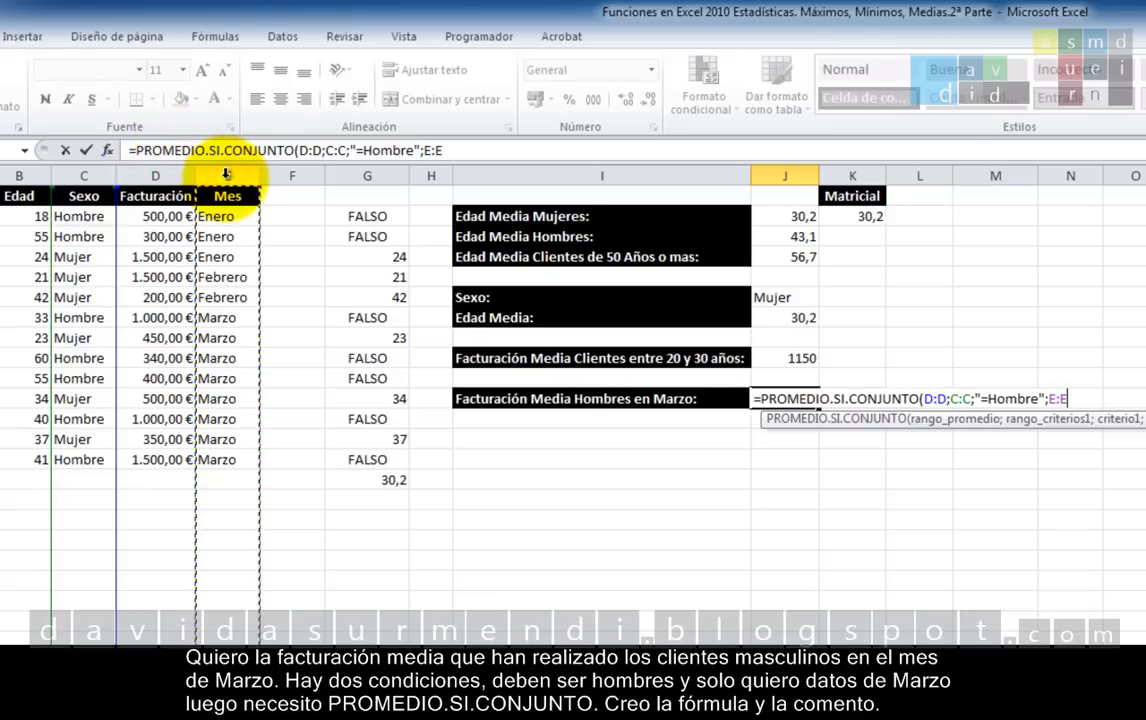
text(;"M)
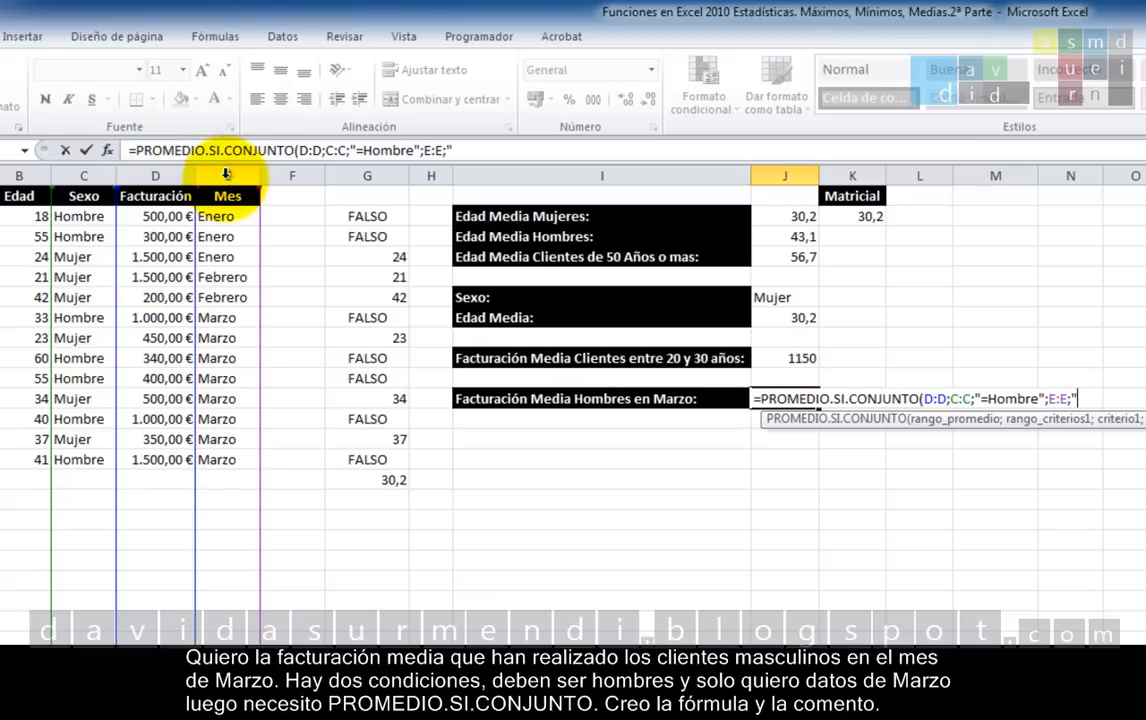
text(arzo)
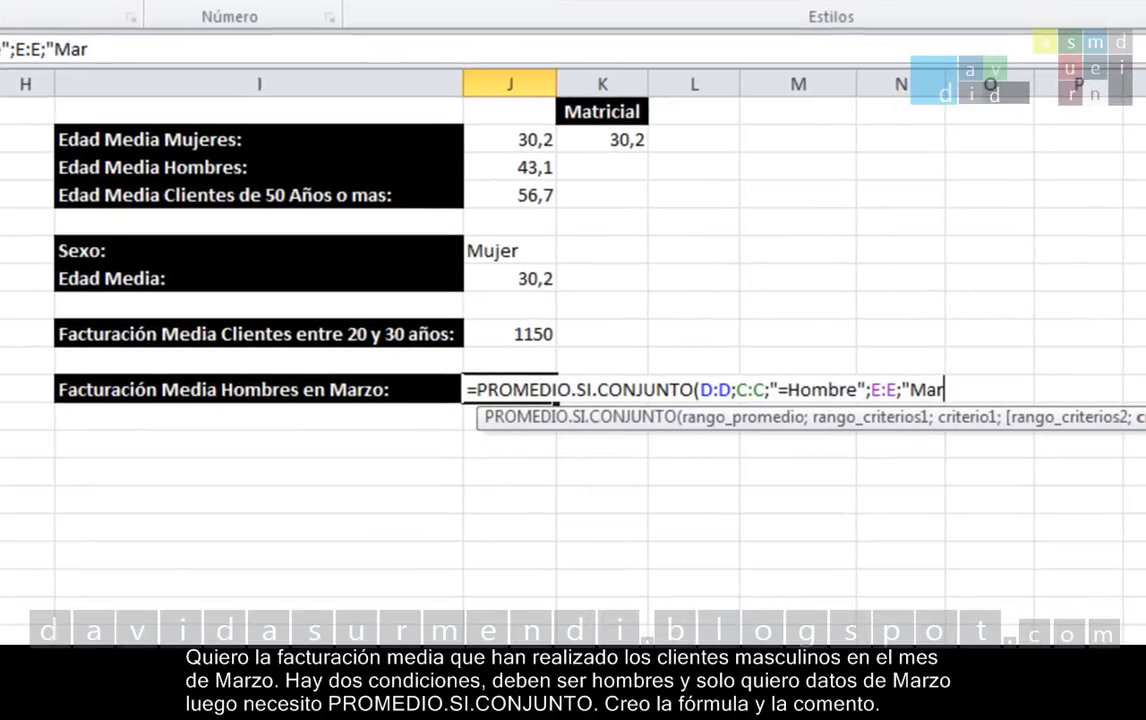
text("))
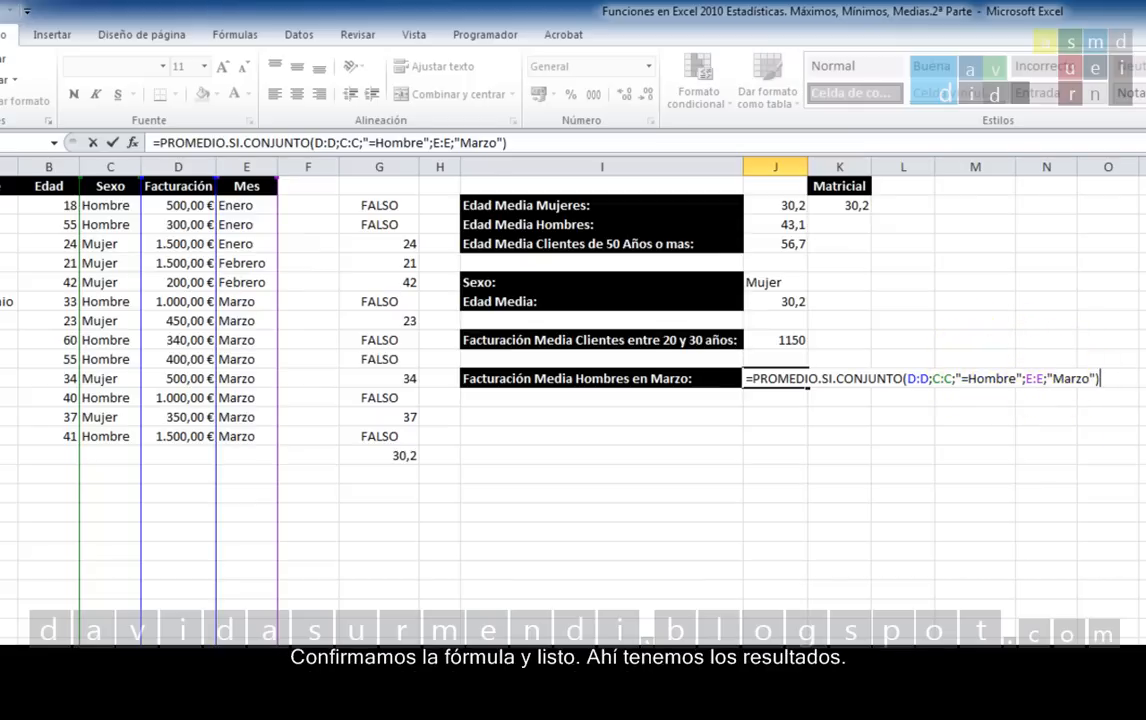
key(Return)
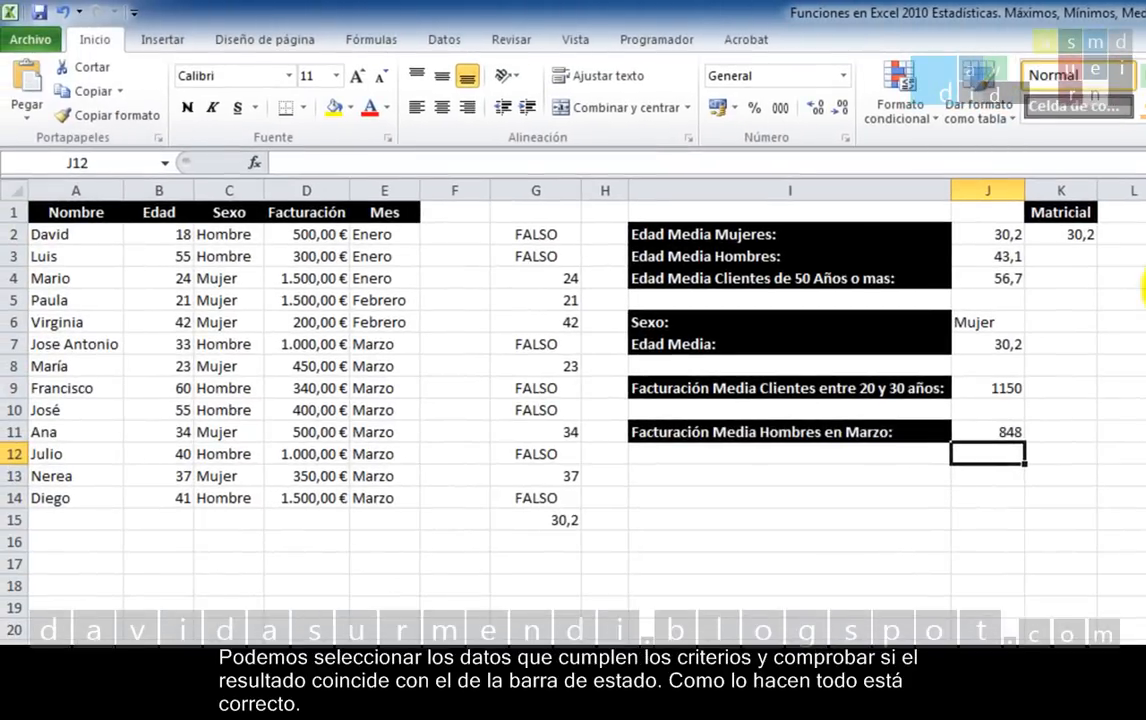
Step: Check the average of the men's March billing by selecting Facturación cells D9, D10, D12, D14 and D7 together
click(313, 390)
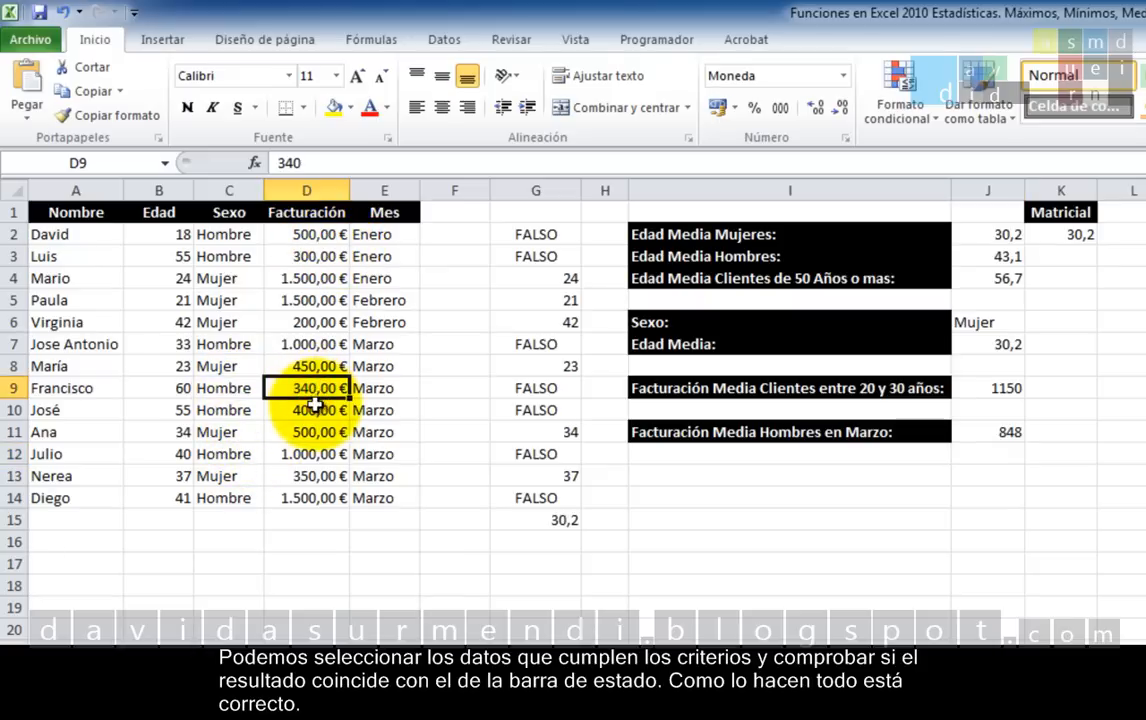
ctrl+click(311, 412)
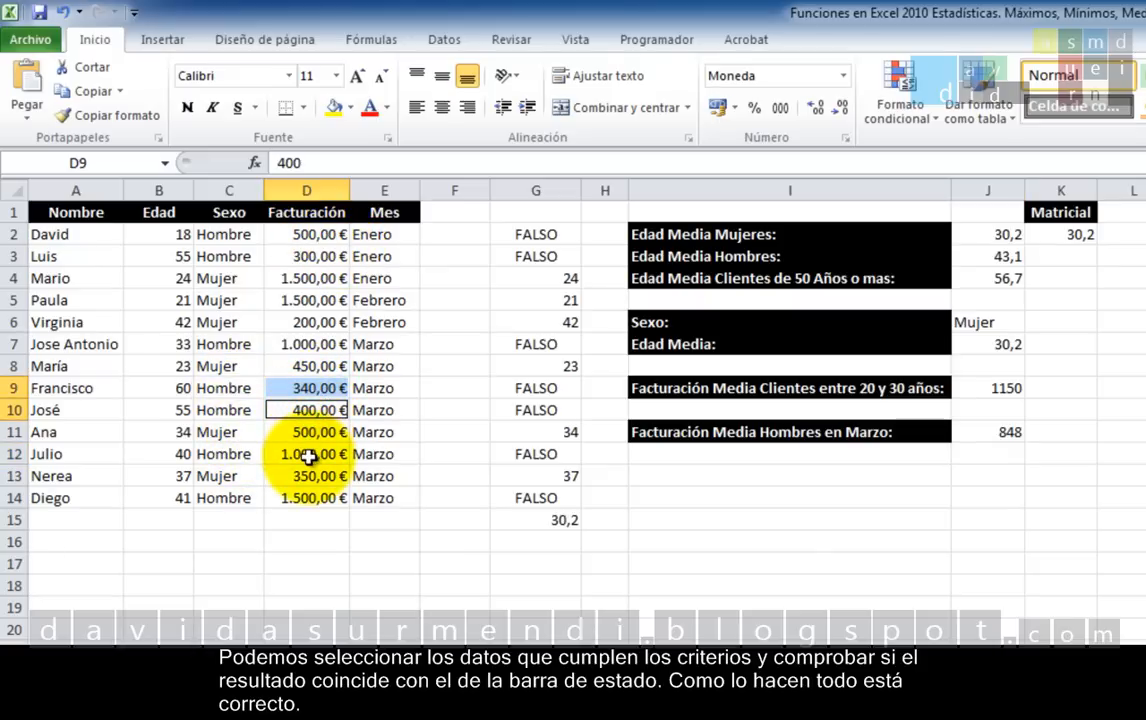
ctrl+click(310, 456)
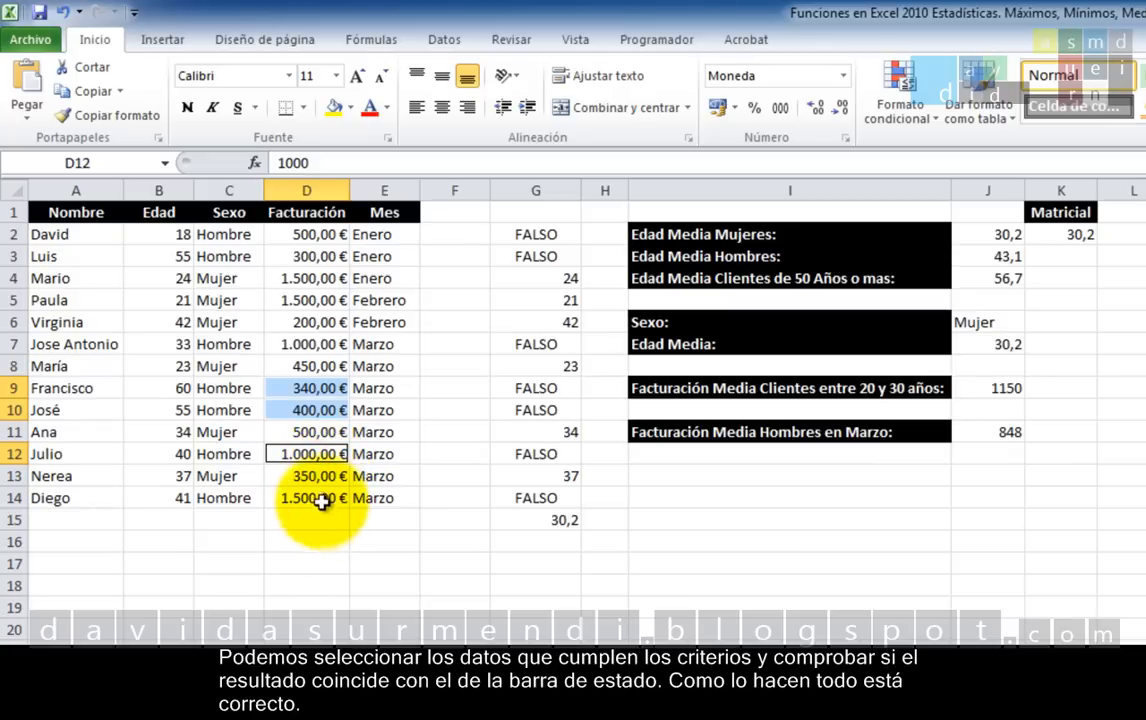
ctrl+click(318, 497)
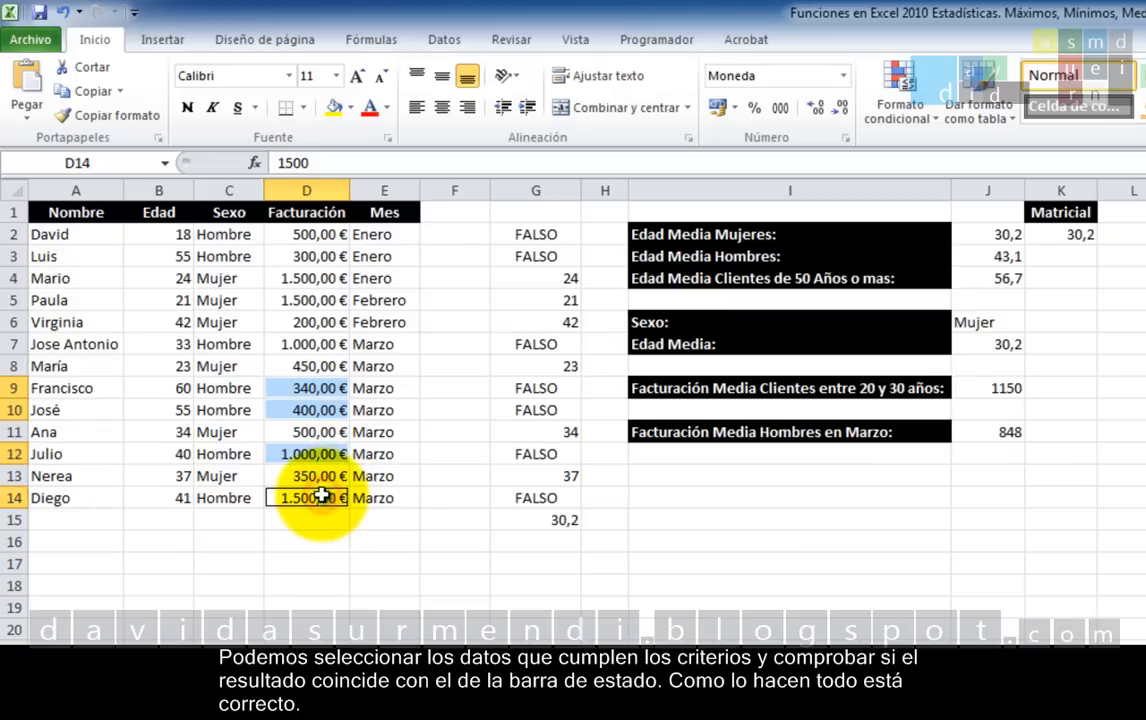
ctrl+click(320, 346)
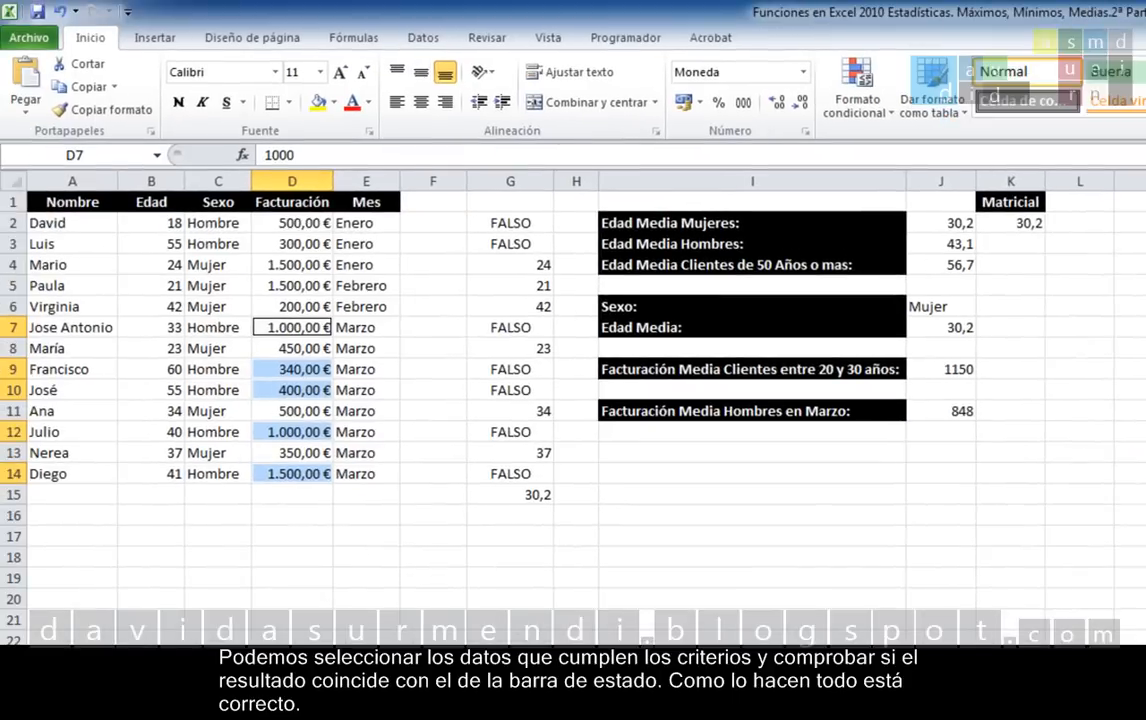
click(940, 474)
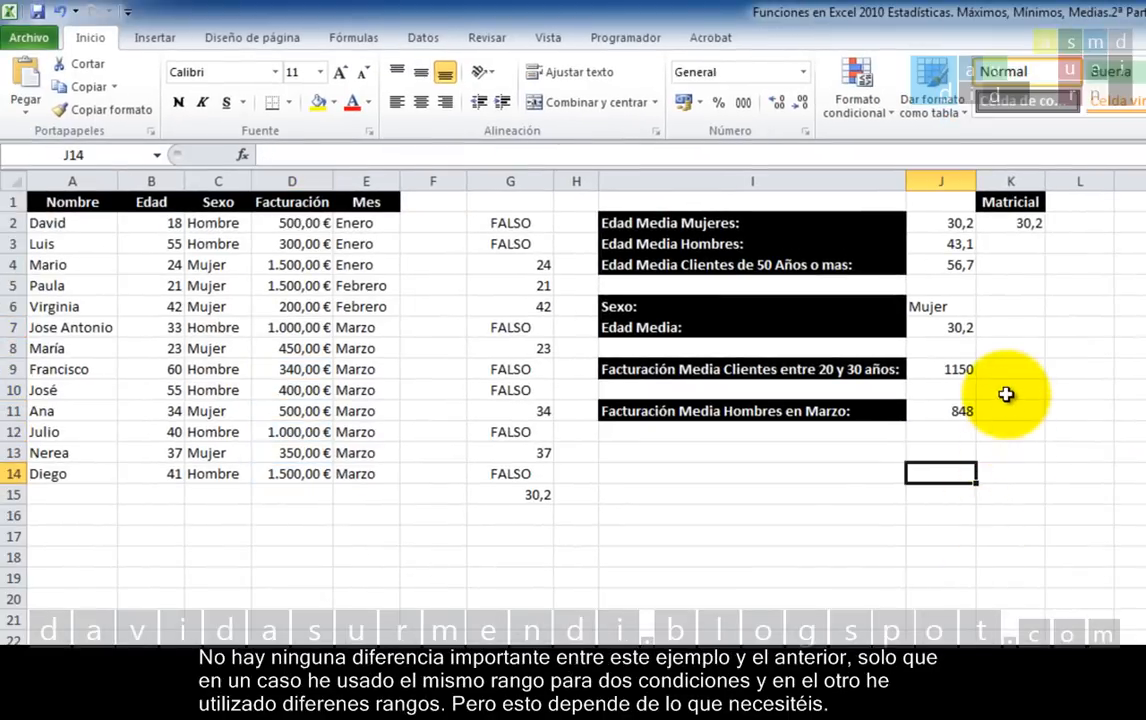
Step: Compare the ranges and criteria of the PROMEDIO.SI.CONJUNTO formulas in J9 and J11 without changing them
double_click(958, 368)
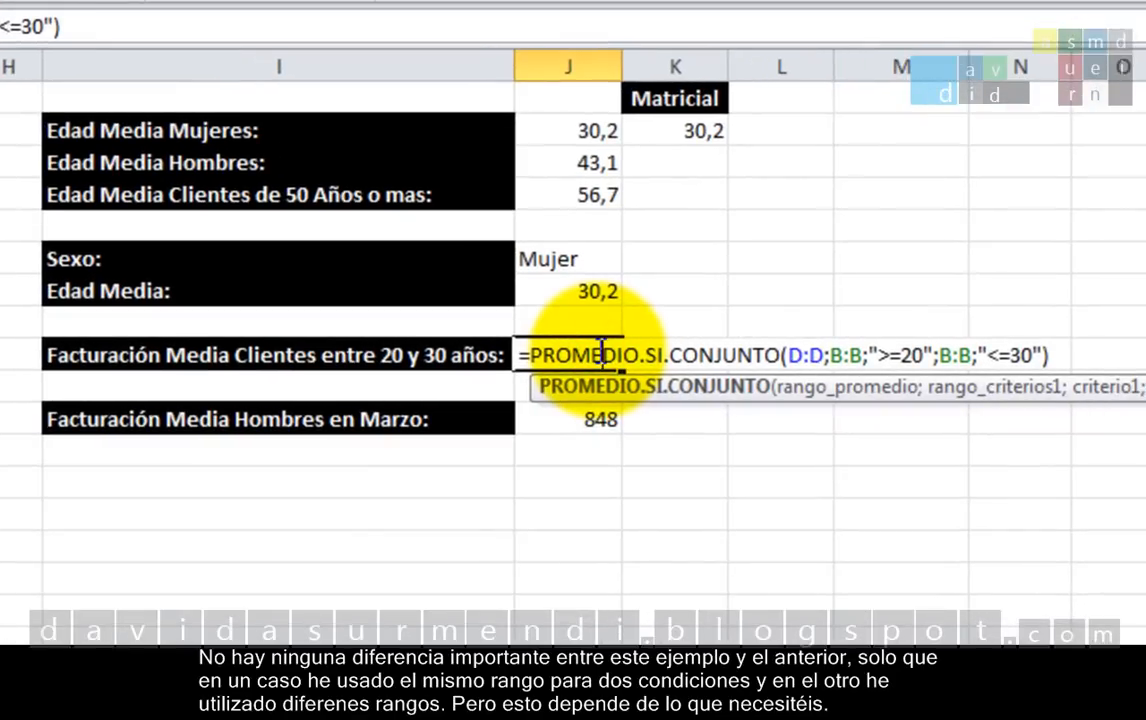
click(590, 420)
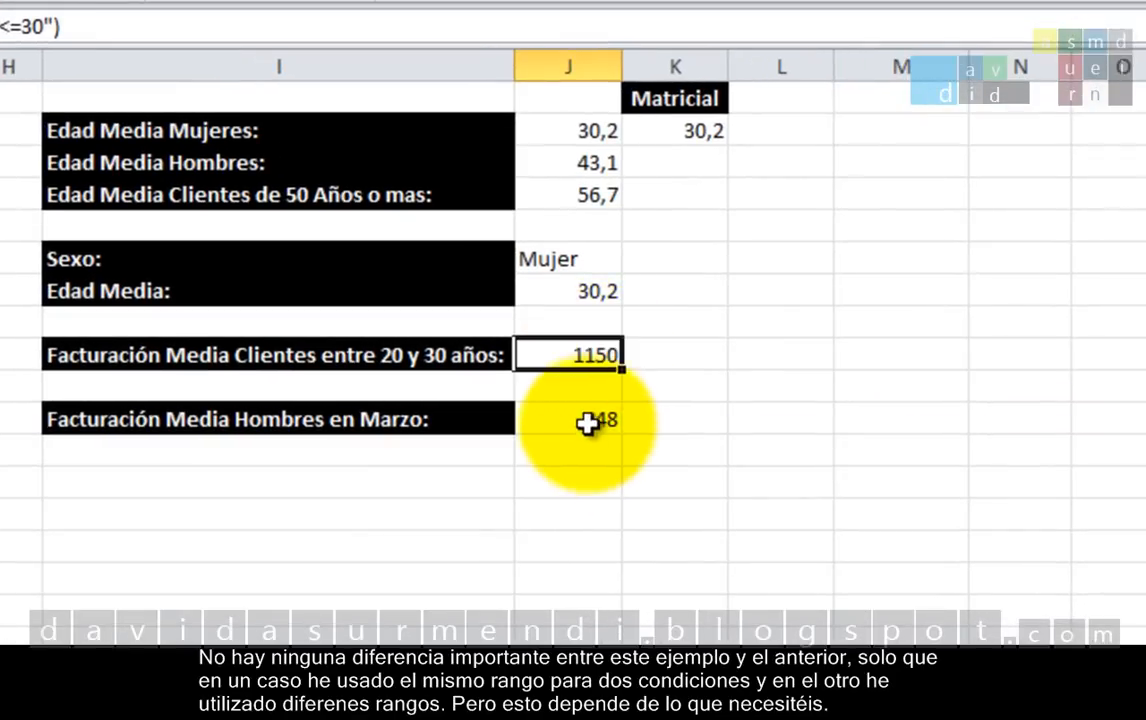
double_click(584, 416)
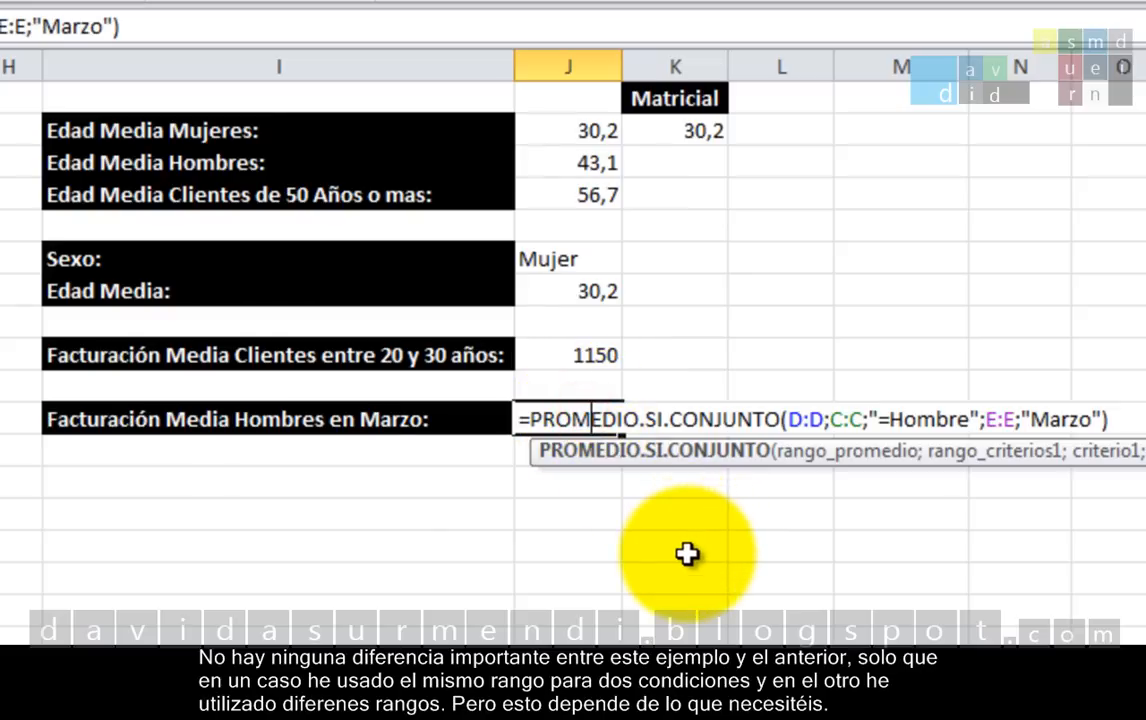
key(Return)
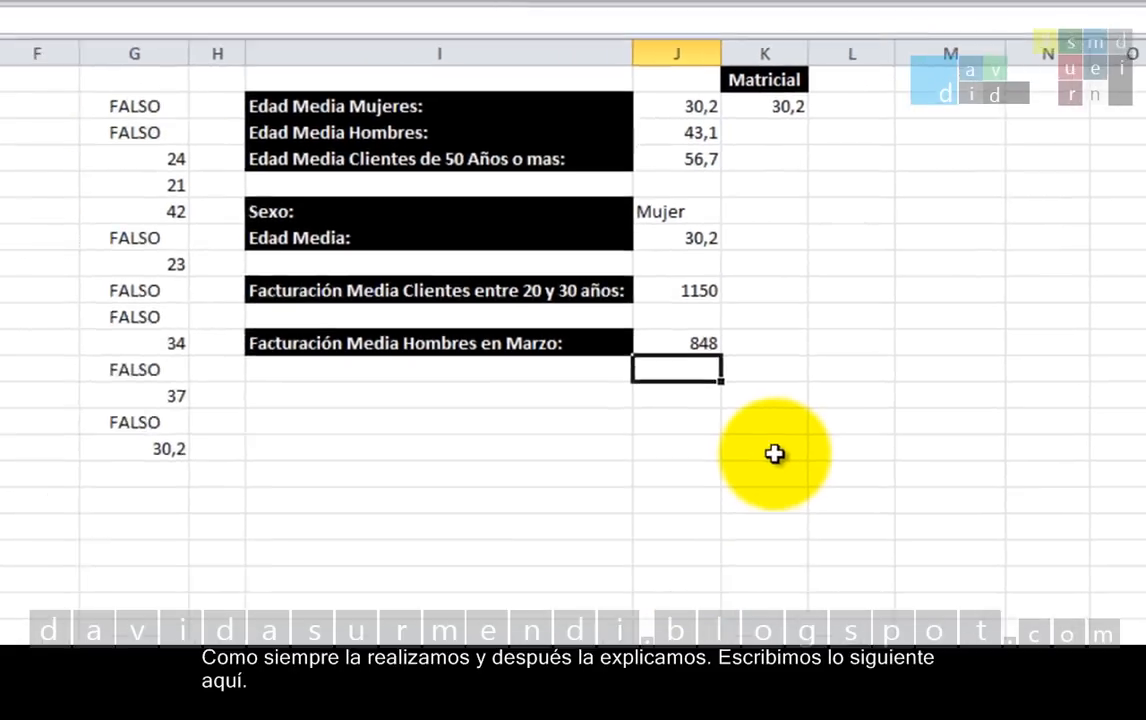
Step: Start a formula in K11 with PROMEDIO(SI( and the first condition (C:C="Hombre"), followed by * for a second condition
click(675, 419)
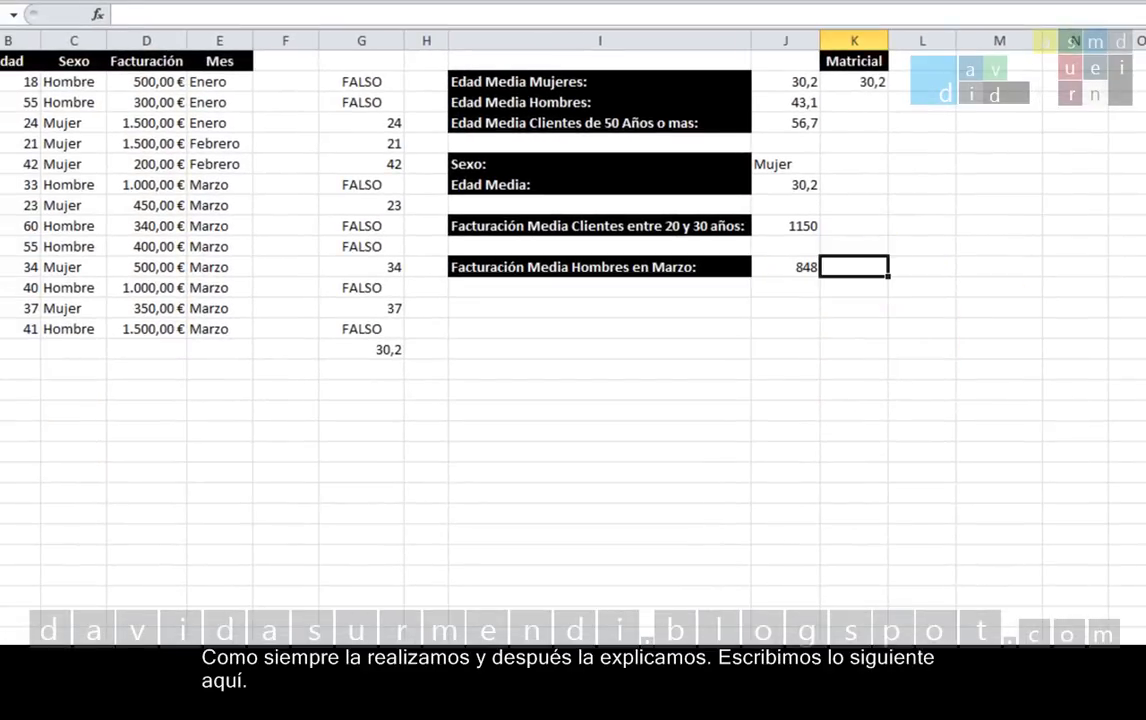
text(=PROMEDIO()
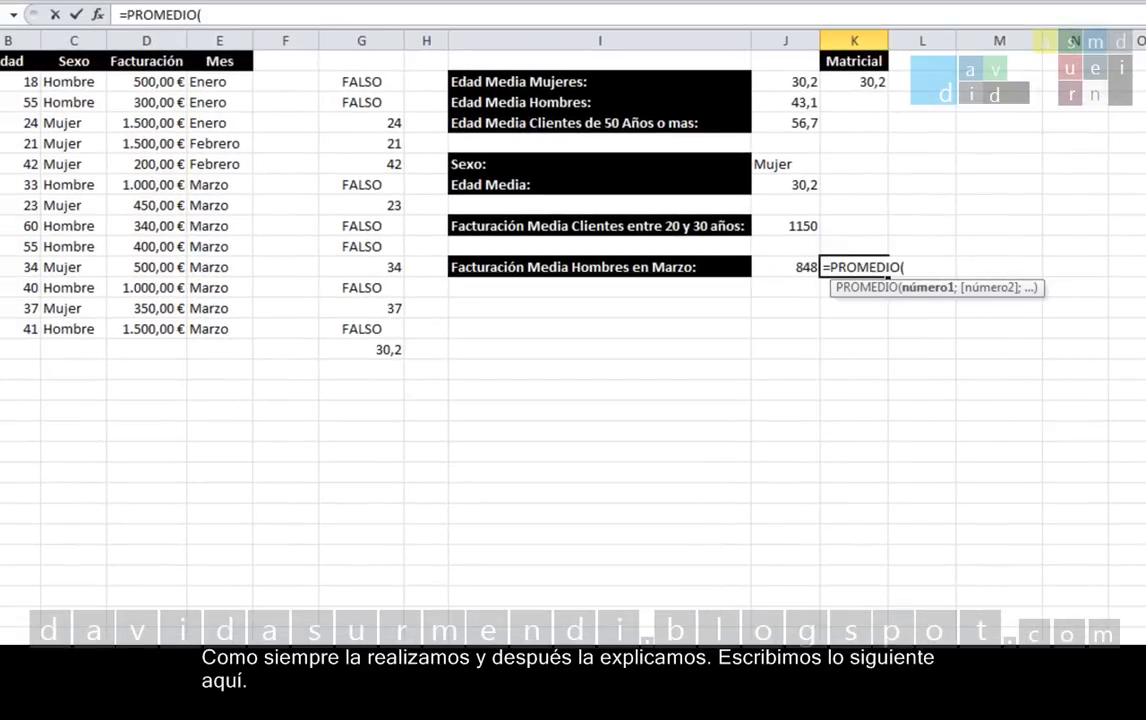
text(SI)
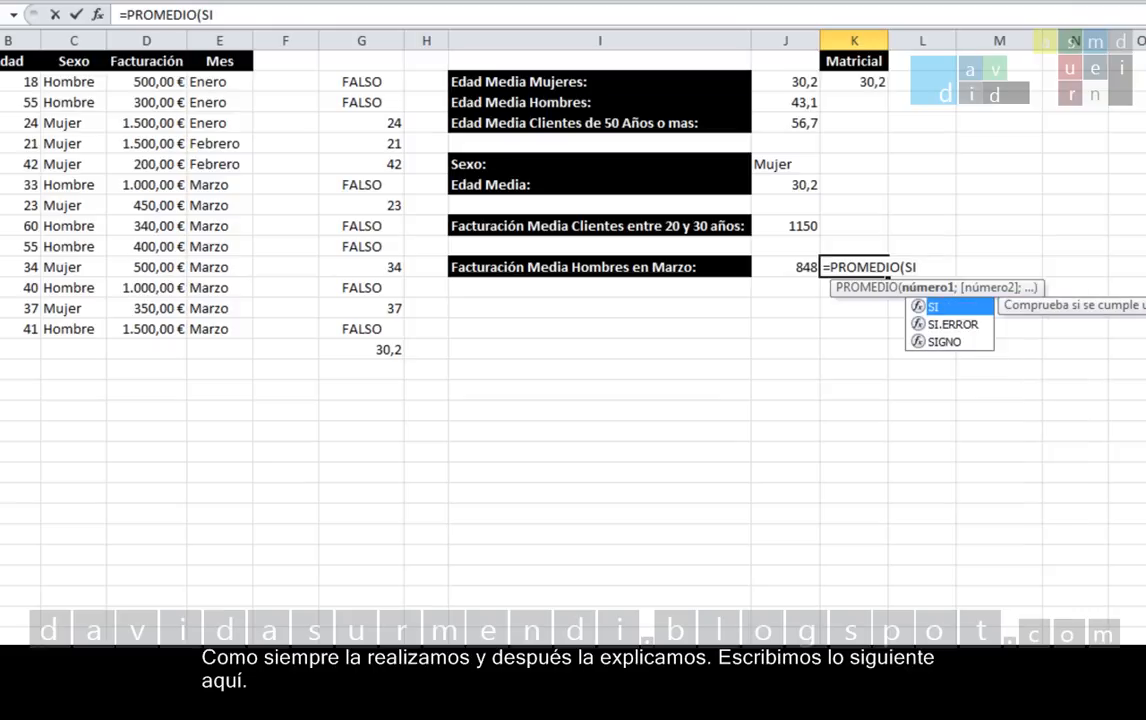
text((()
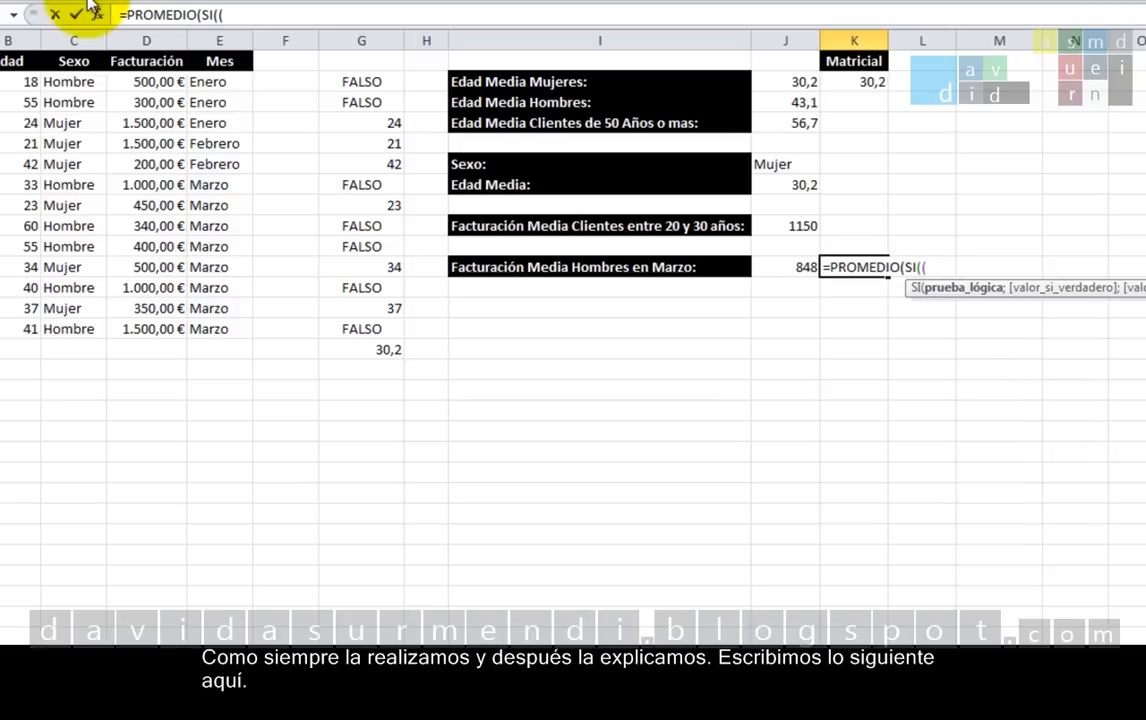
click(72, 40)
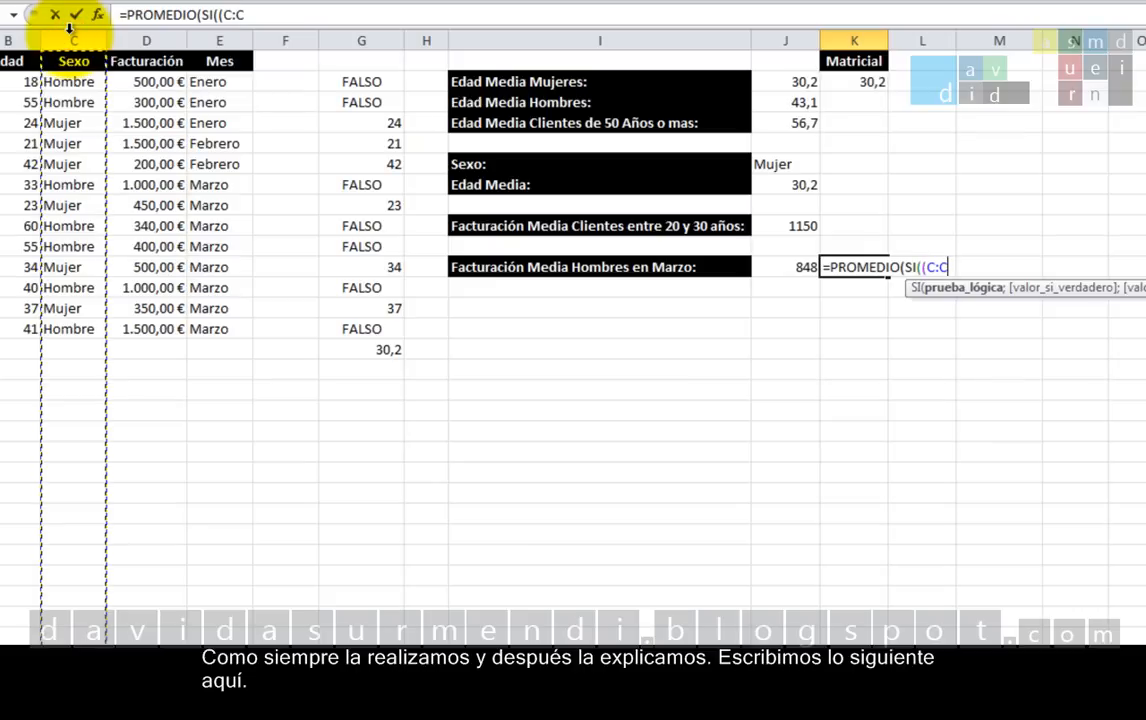
text(=")
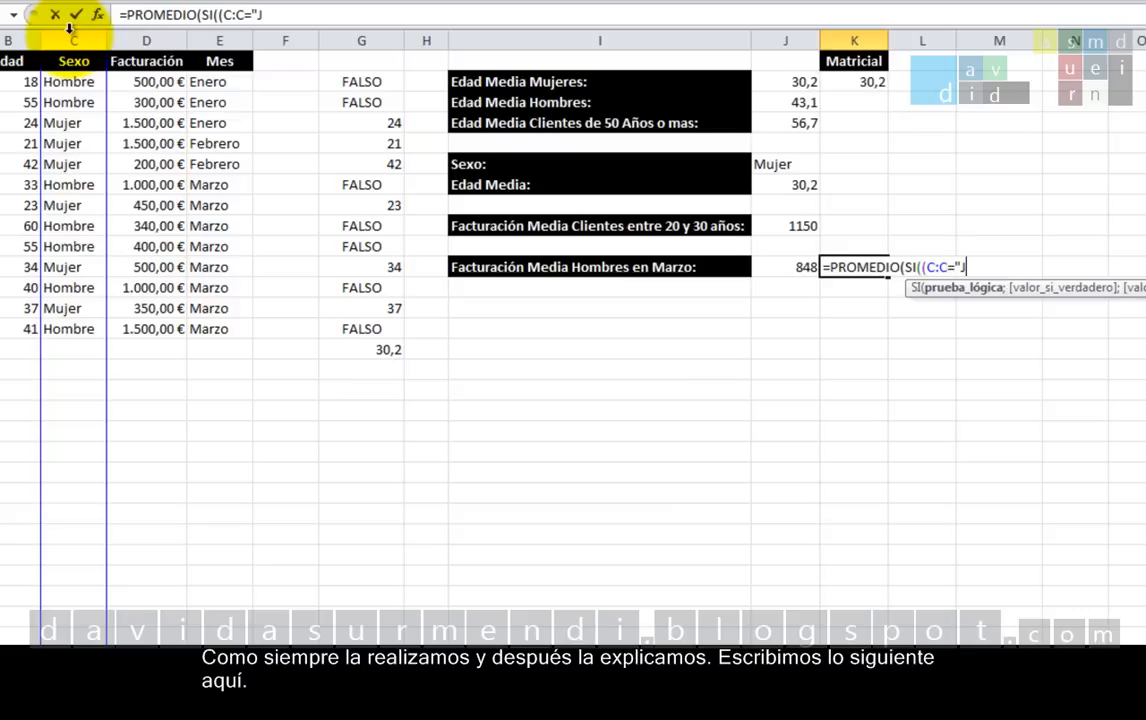
text(Homb)
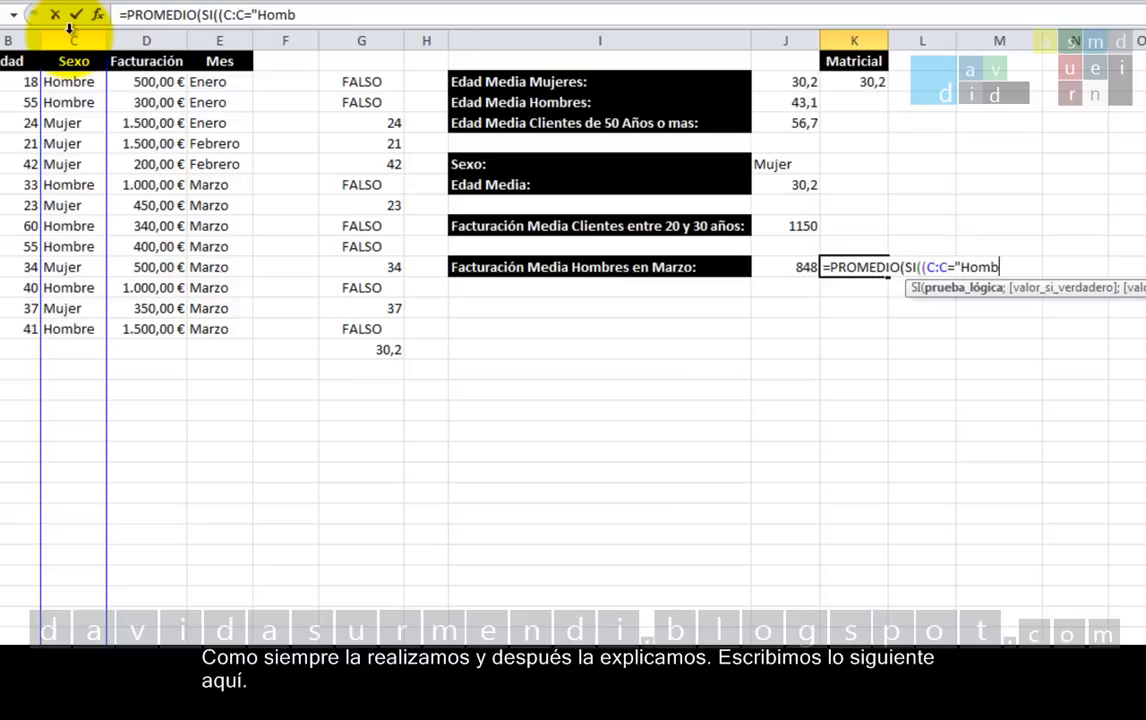
text(re")*()
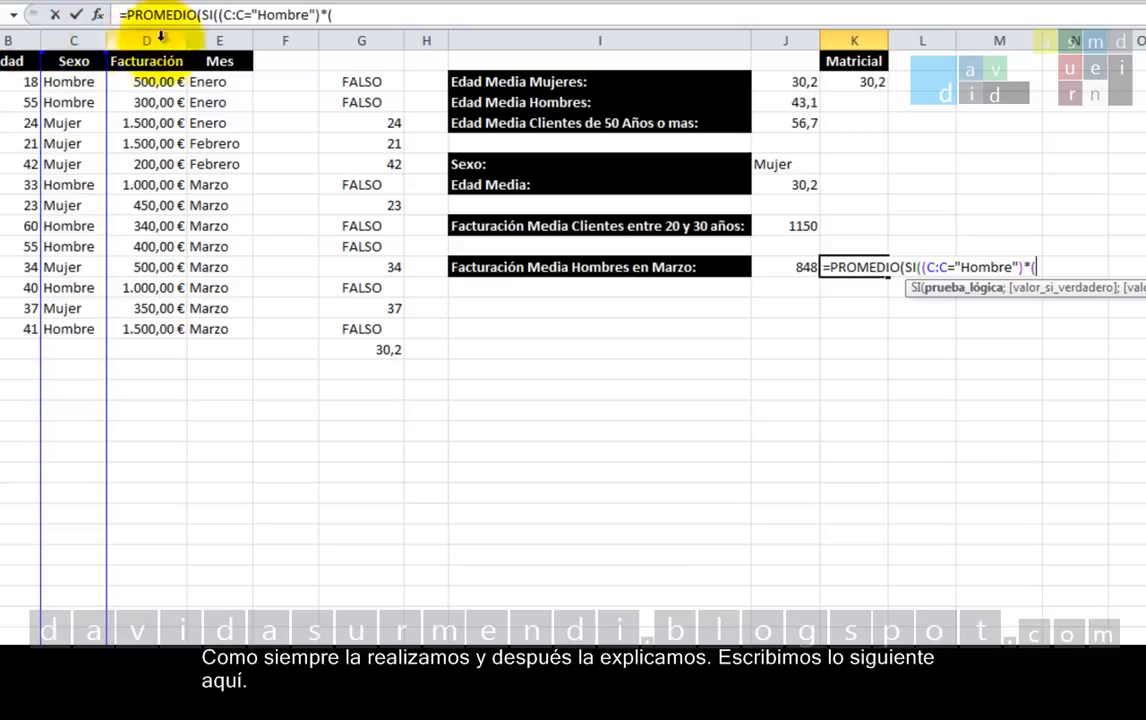
Step: Add the condition (E:E="Marzo") and value range D:D, and enter =PROMEDIO(SI((C:C="Hombre")*(E:E="Marzo");D:D)) in K11 as an array formula
click(225, 38)
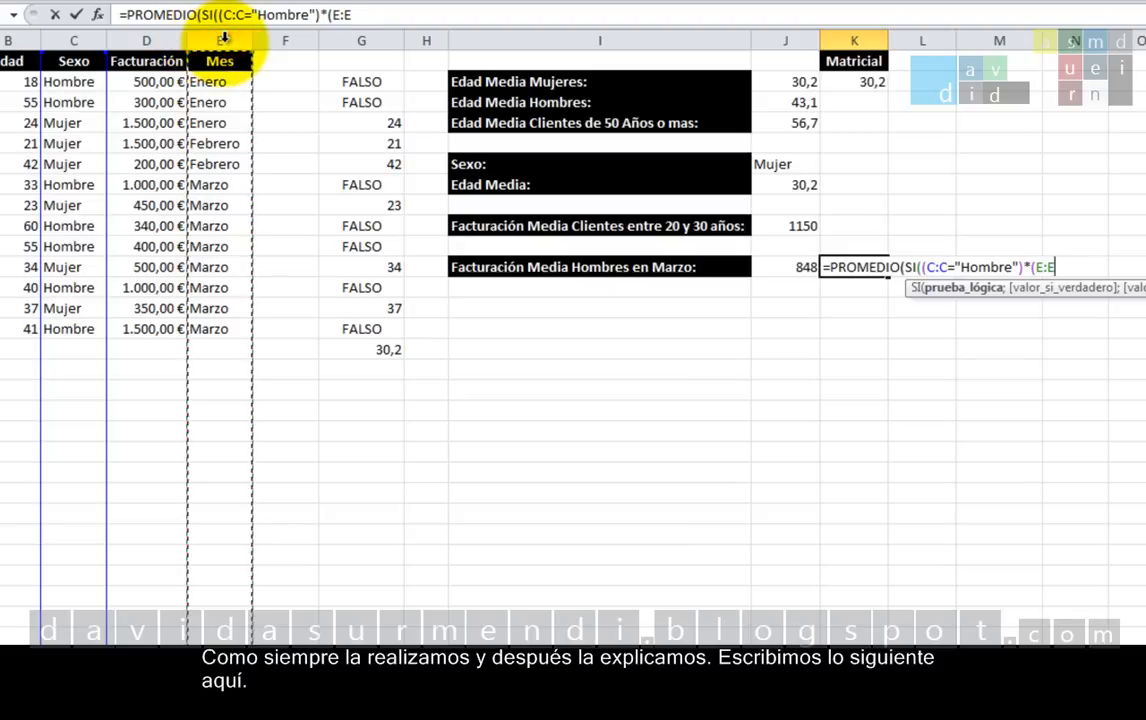
text(="Marzo)
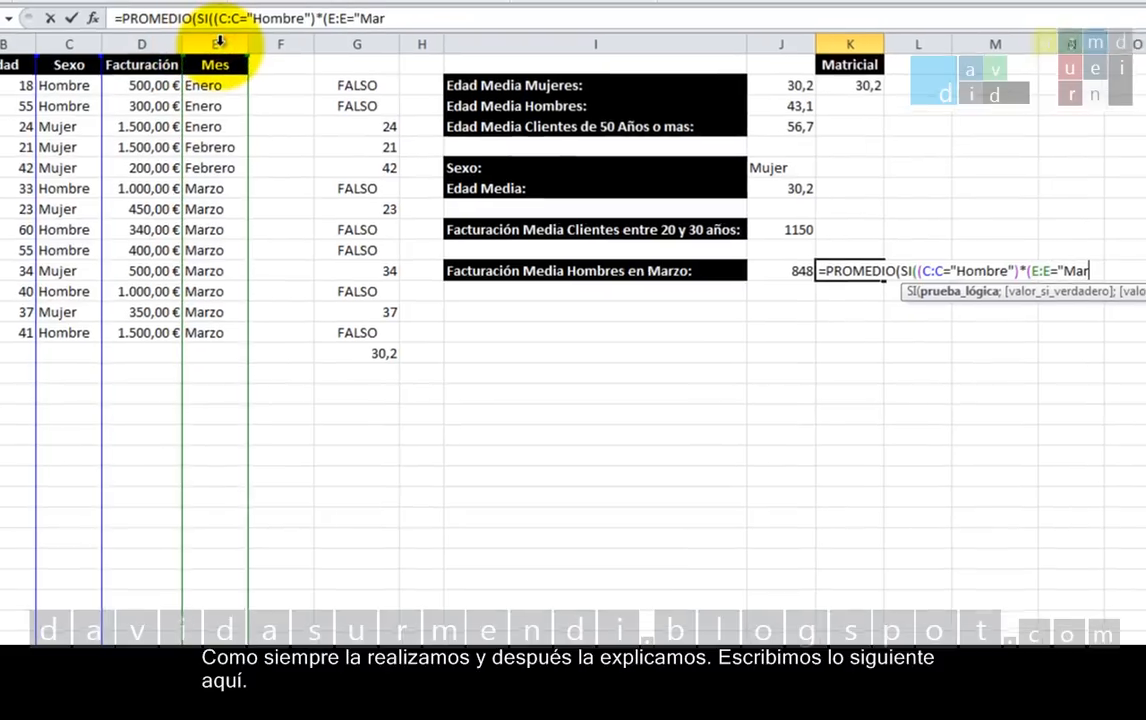
text(")
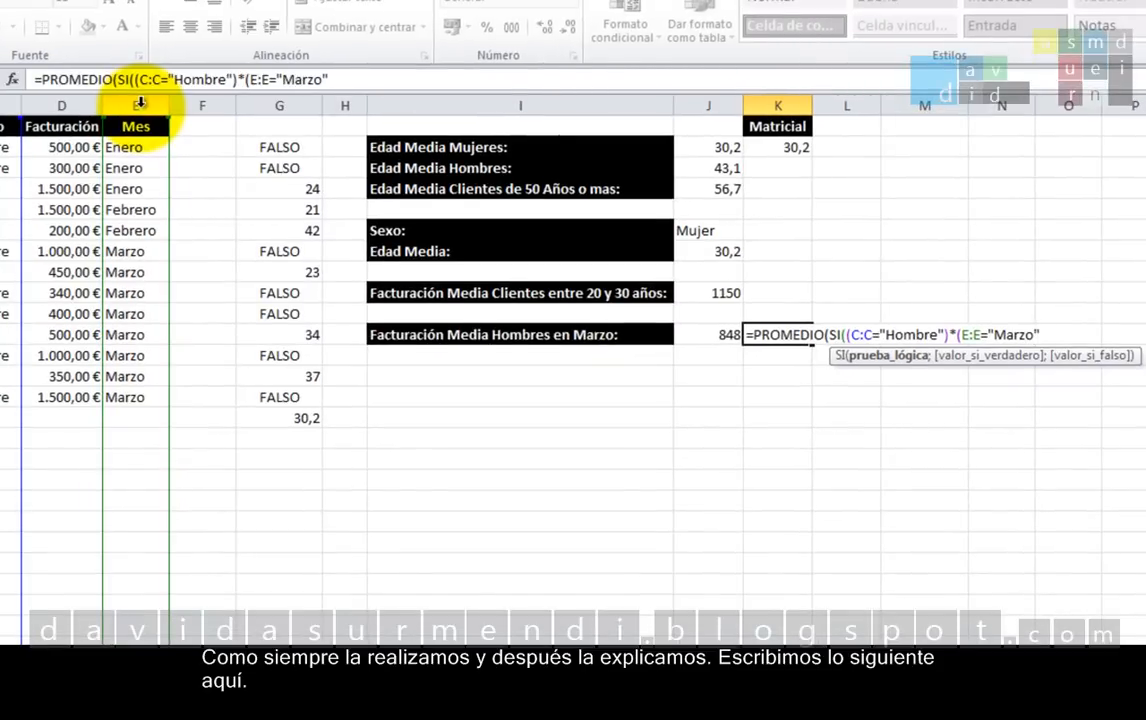
text();)
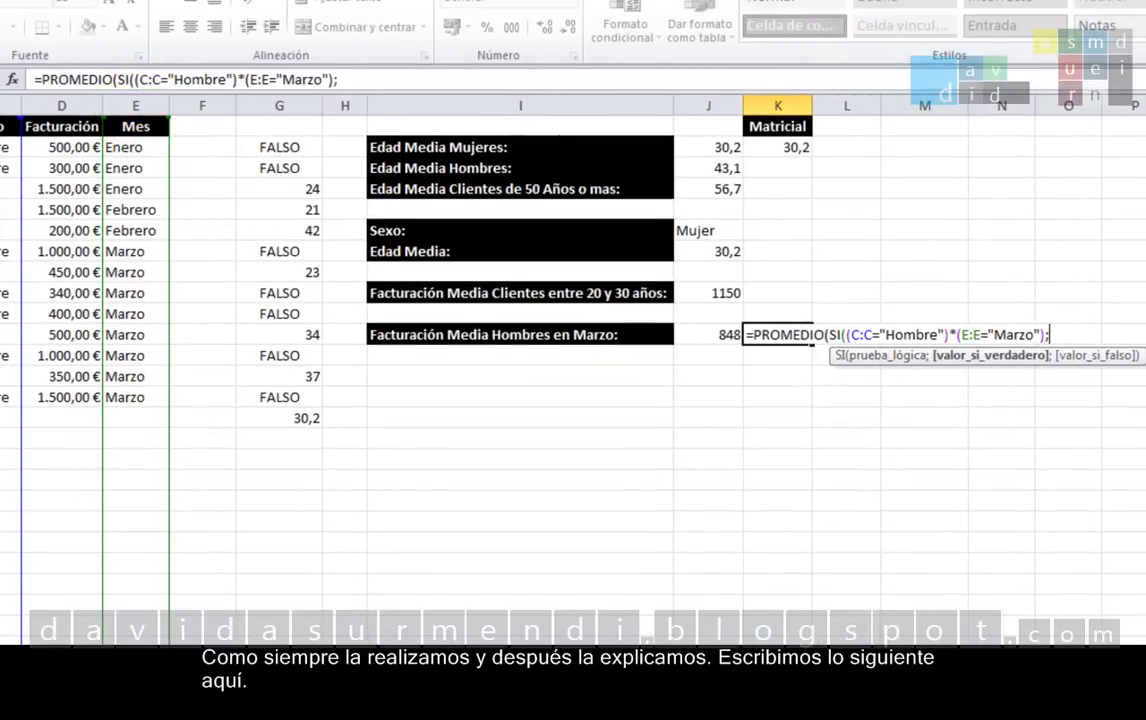
click(72, 101)
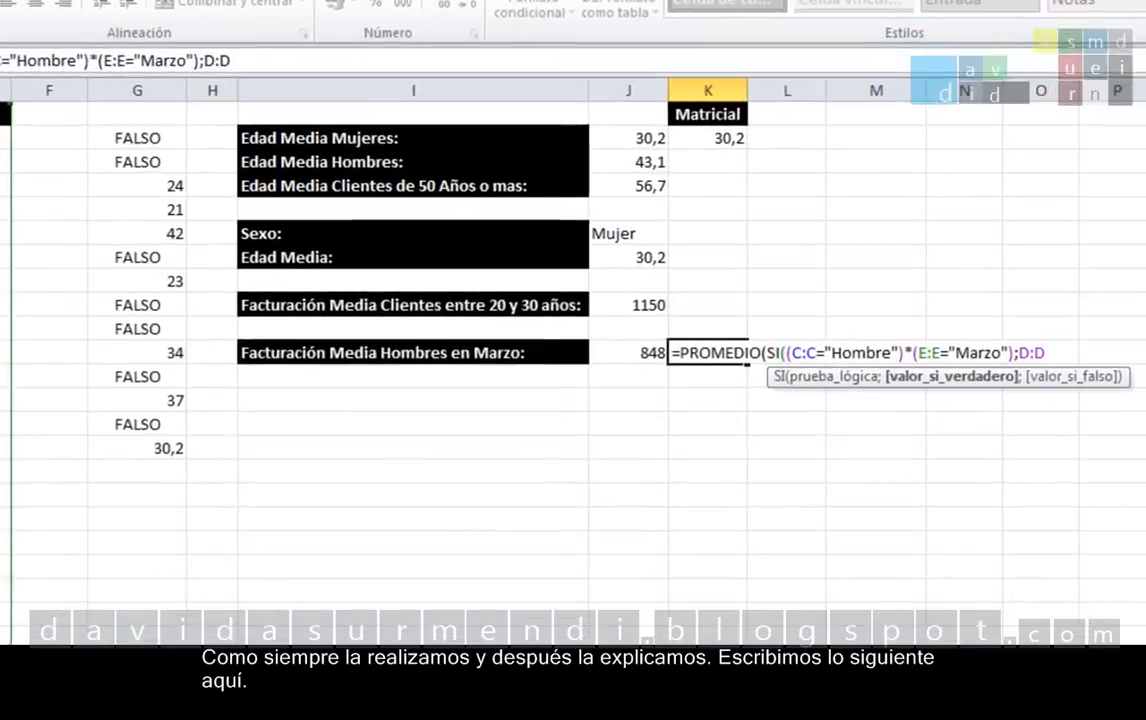
text())
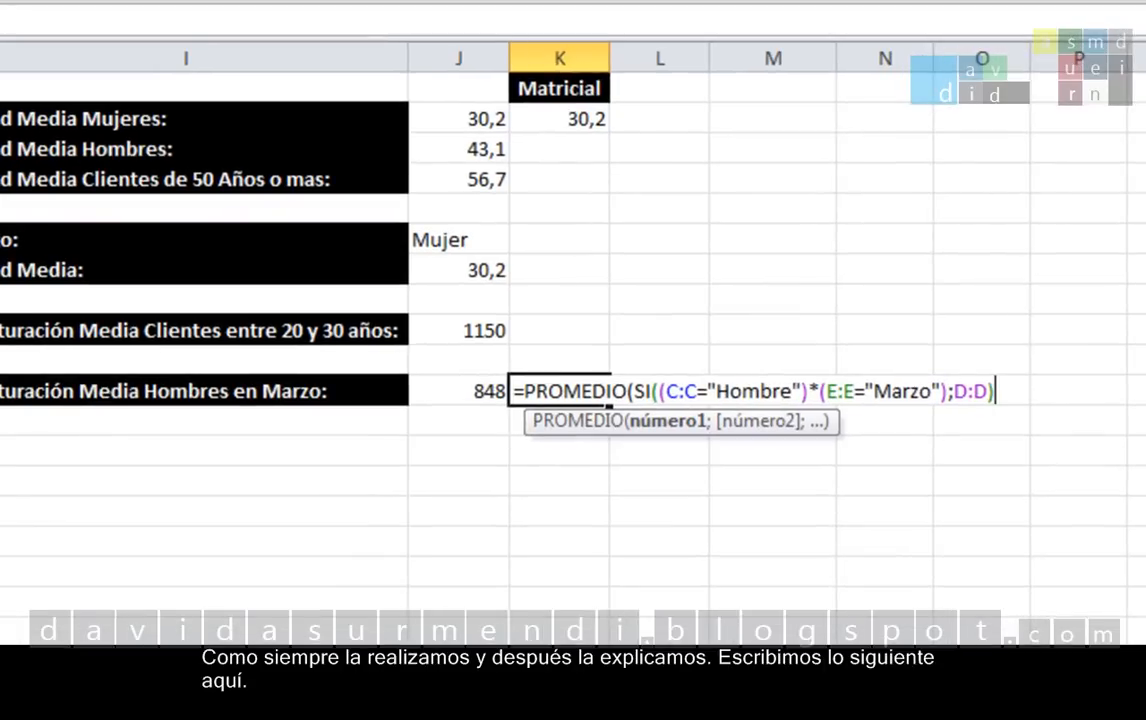
text())
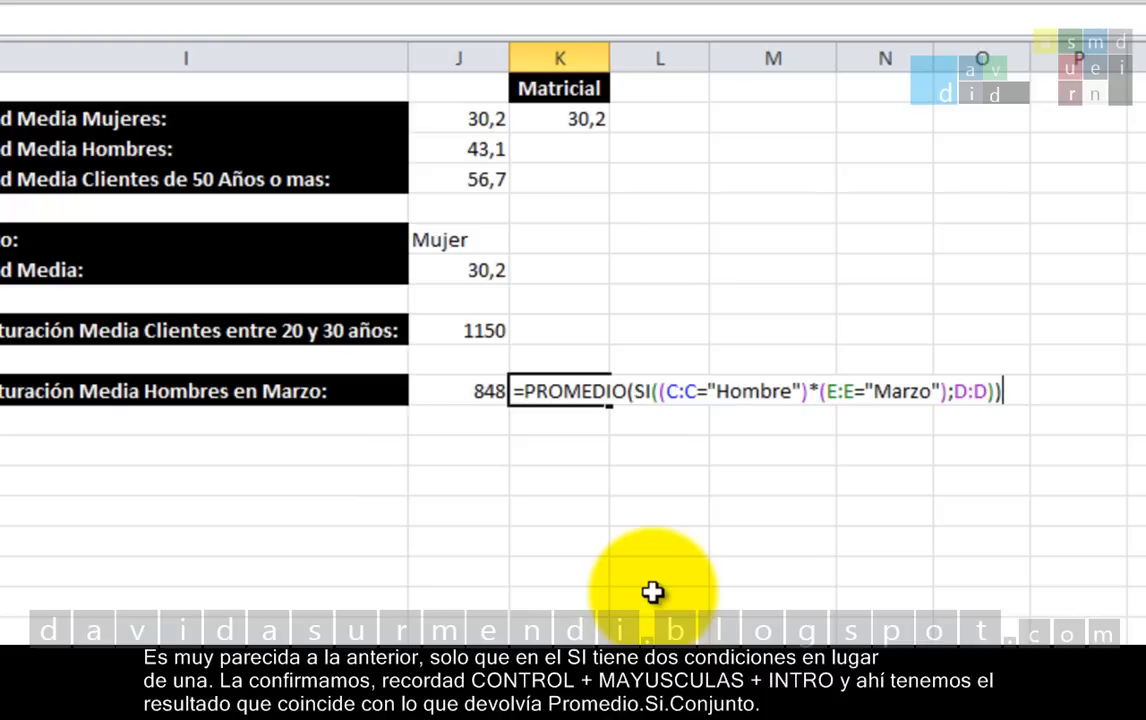
key(ctrl+shift+Return)
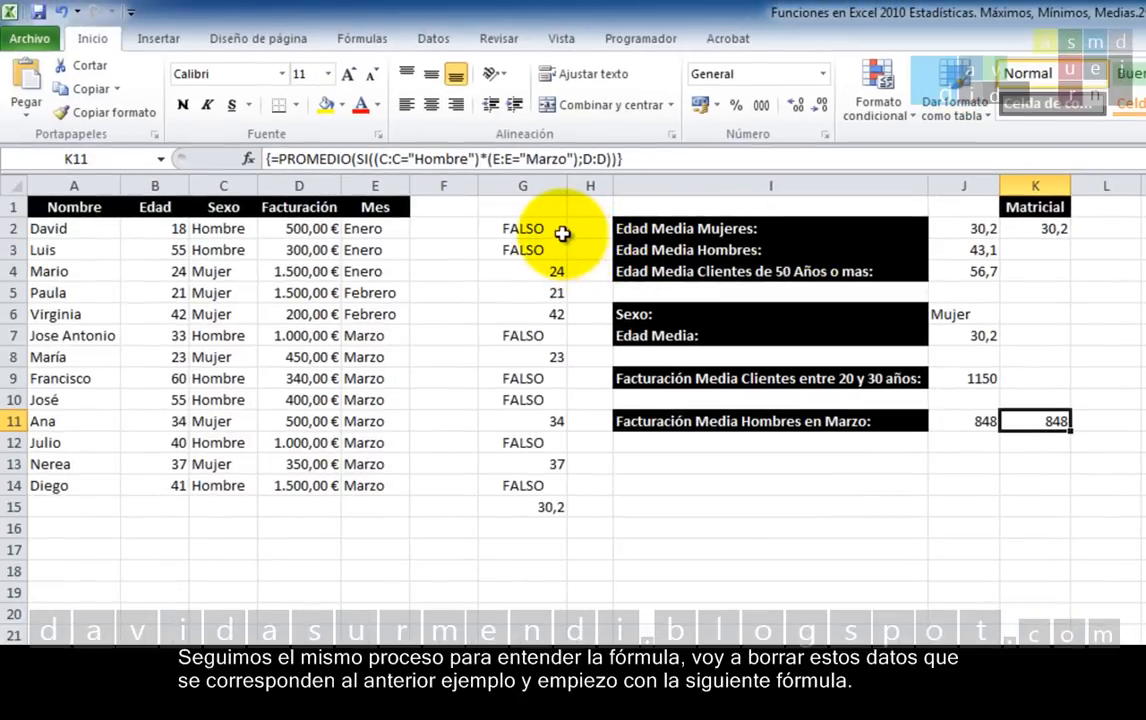
Step: Clear the previous example's helper values from G2:G15
drag(560, 230, 556, 507)
key(Delete)
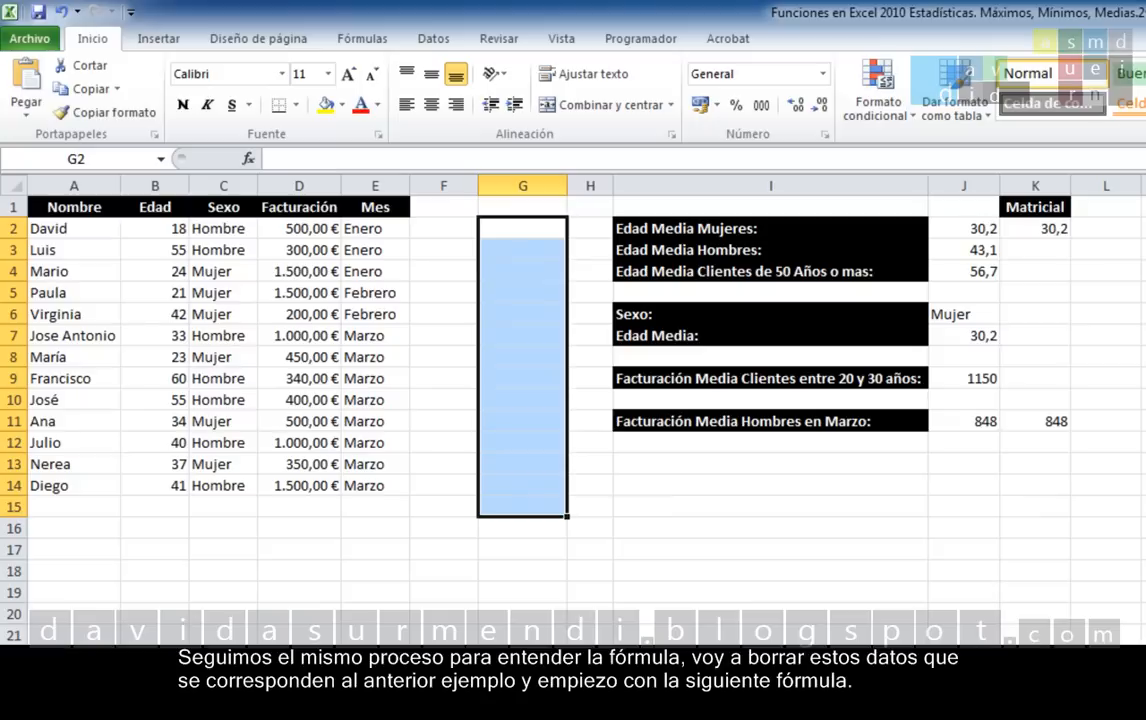
Step: Enter the formula =(C2="Hombre")*(E2="Marzo") in G2 to multiply the two conditions for the first record
click(533, 233)
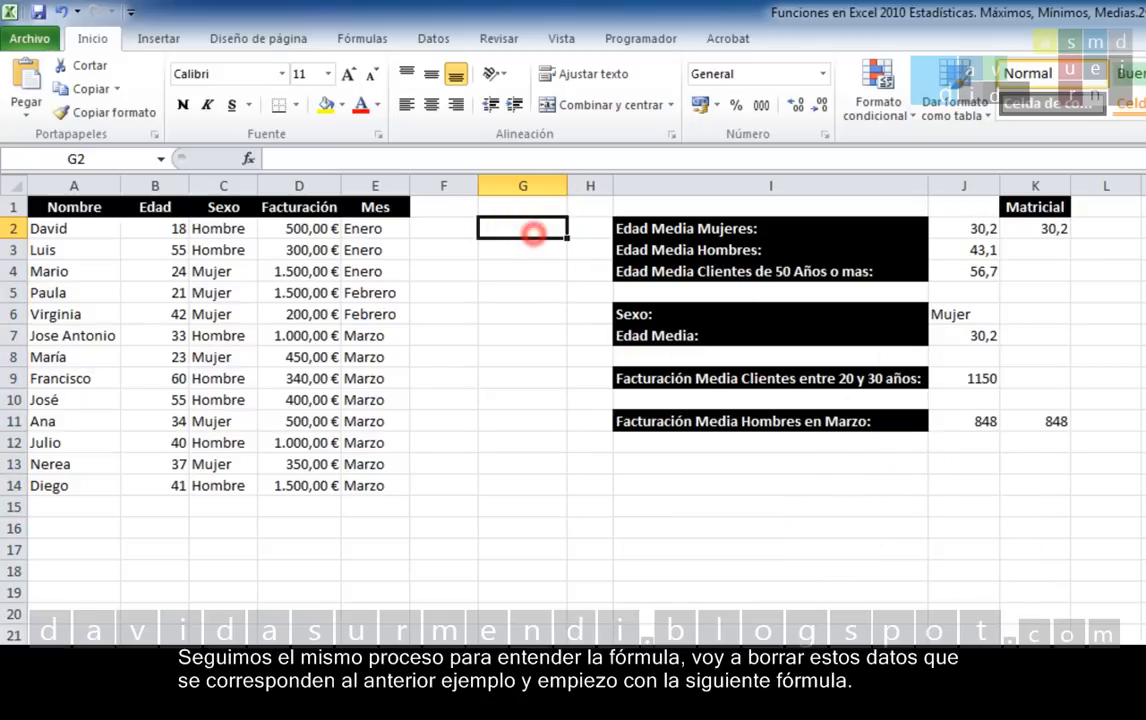
text(=)
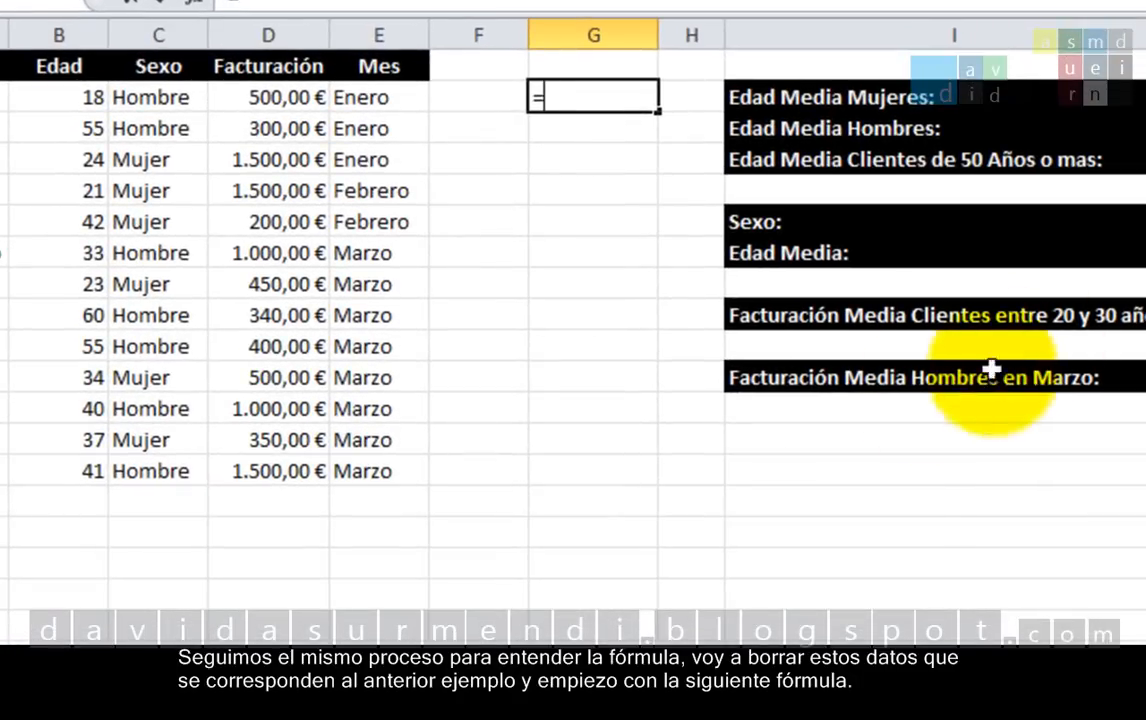
click(178, 97)
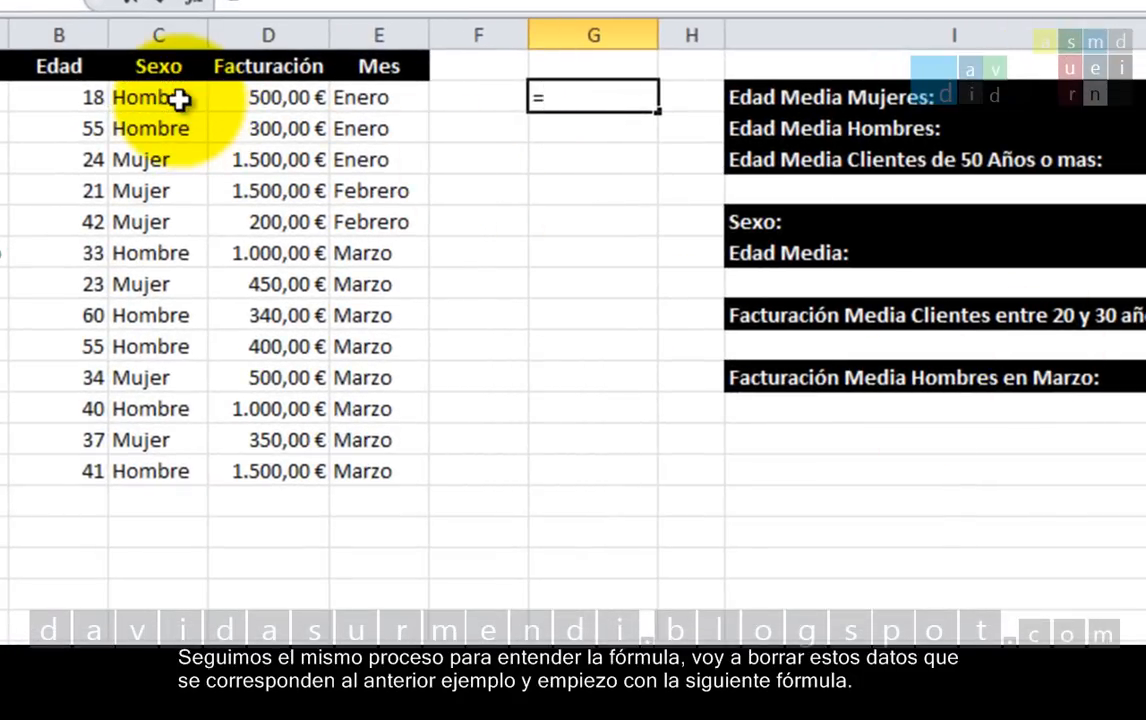
text(()
click(178, 97)
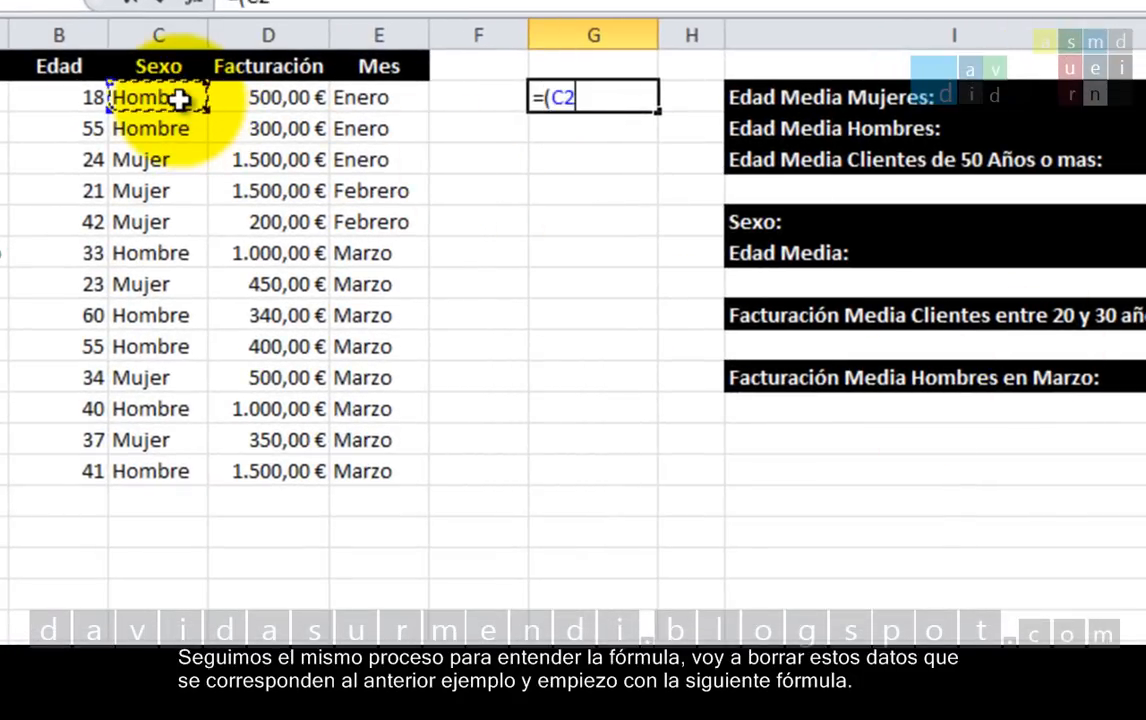
text(=")
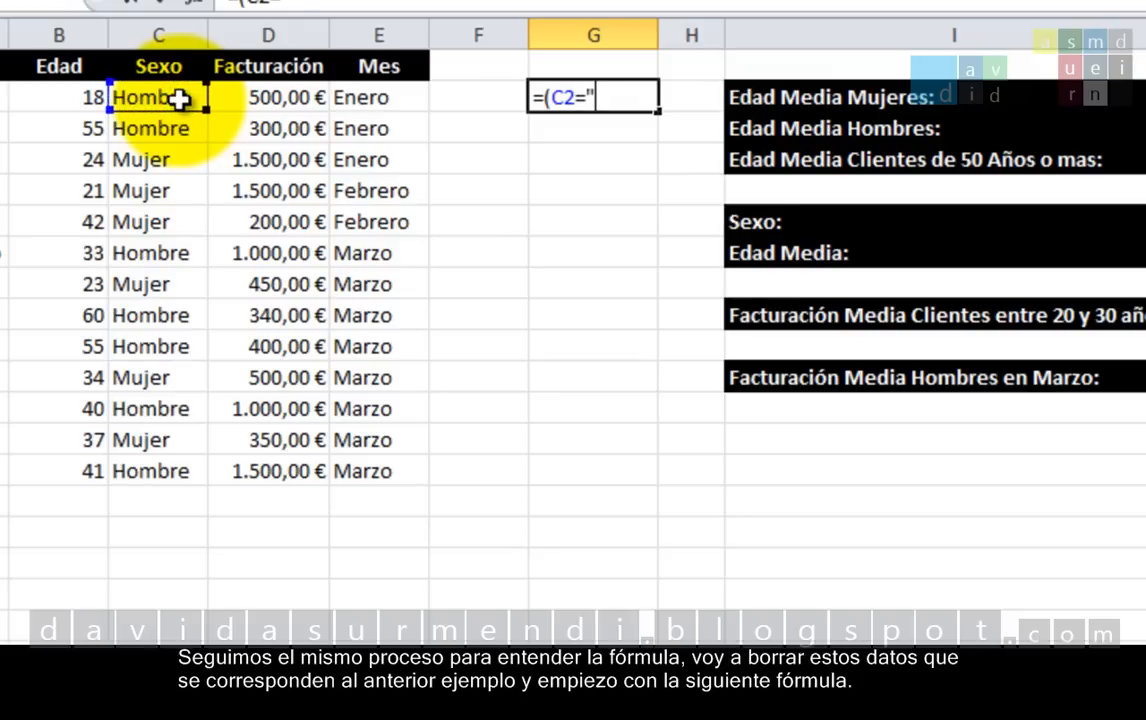
text(Hombre")
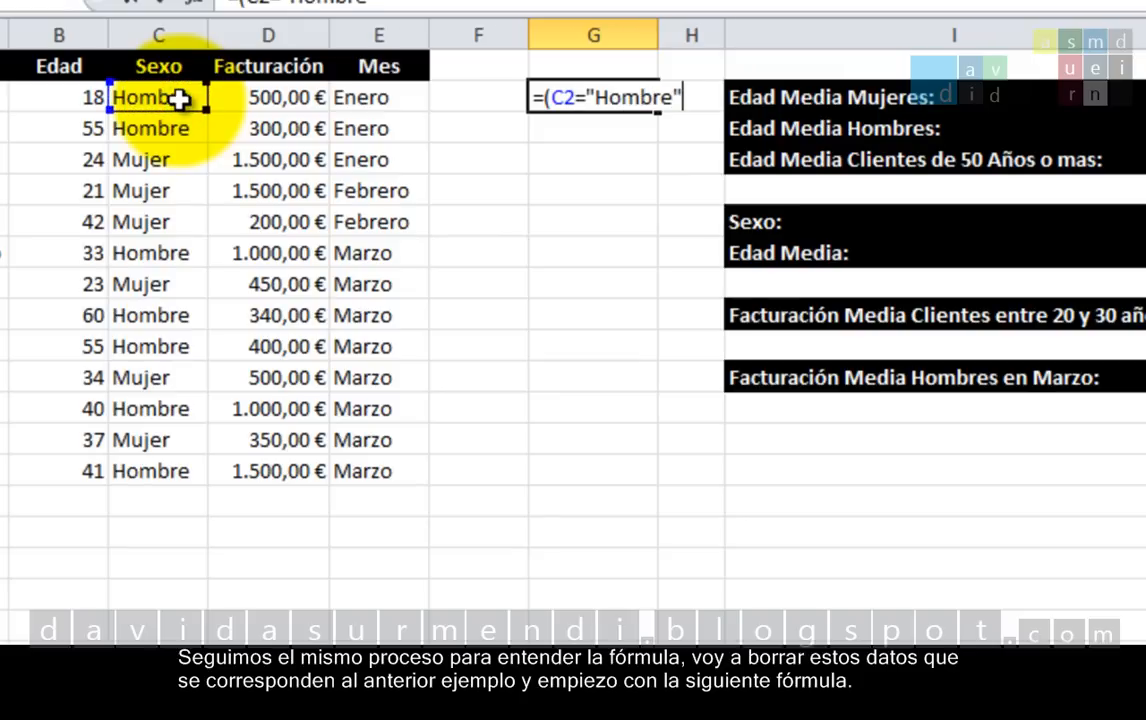
text()*()
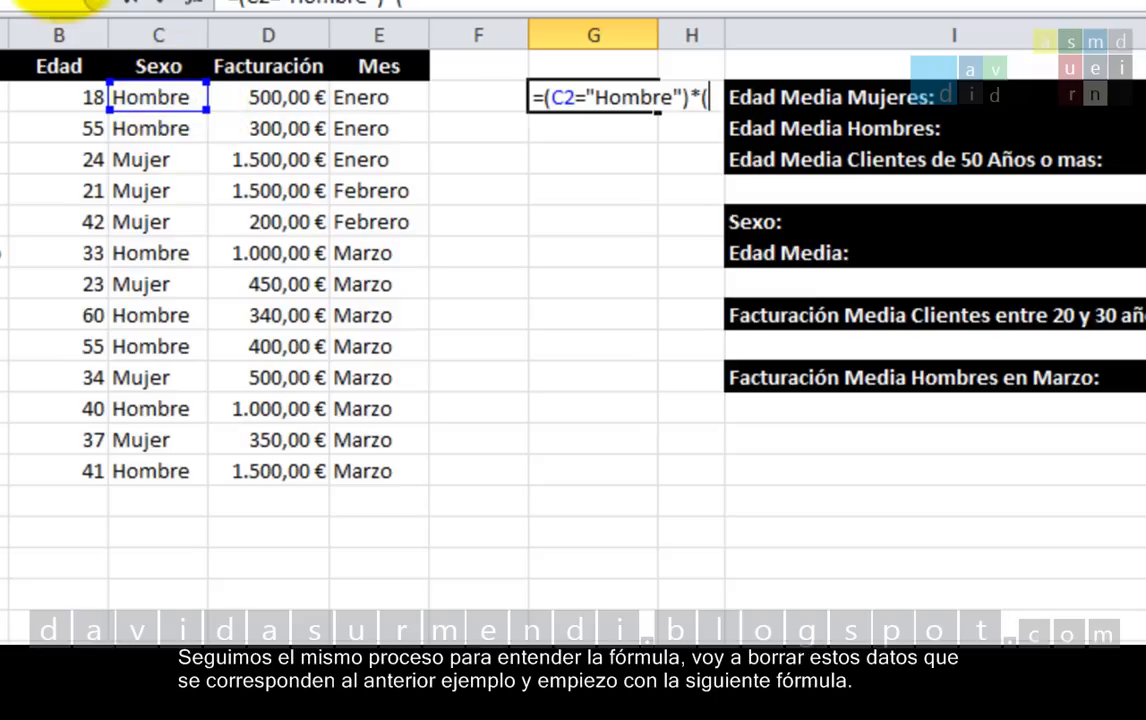
click(383, 100)
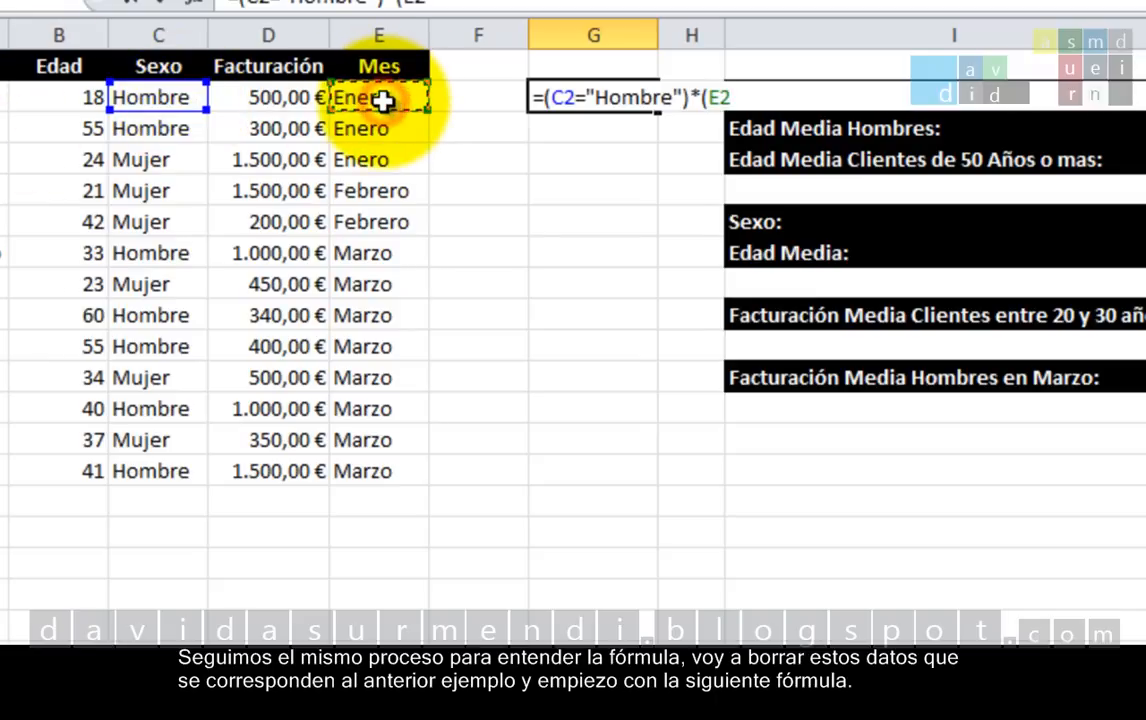
text(="Marzo")
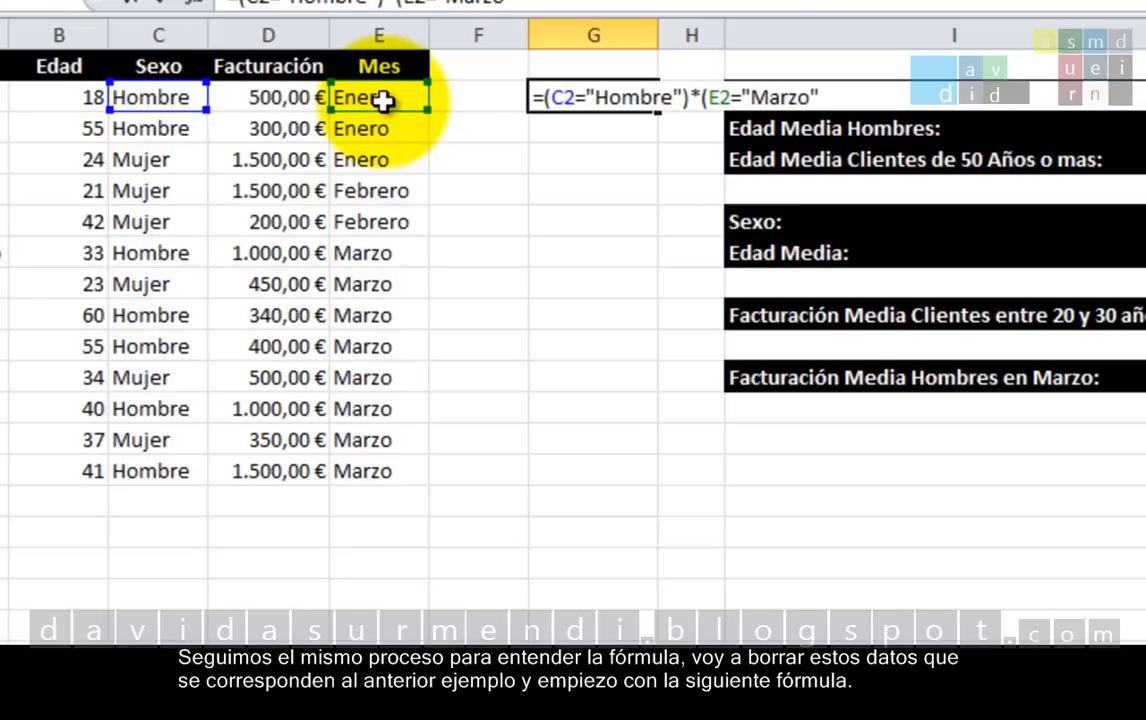
text())
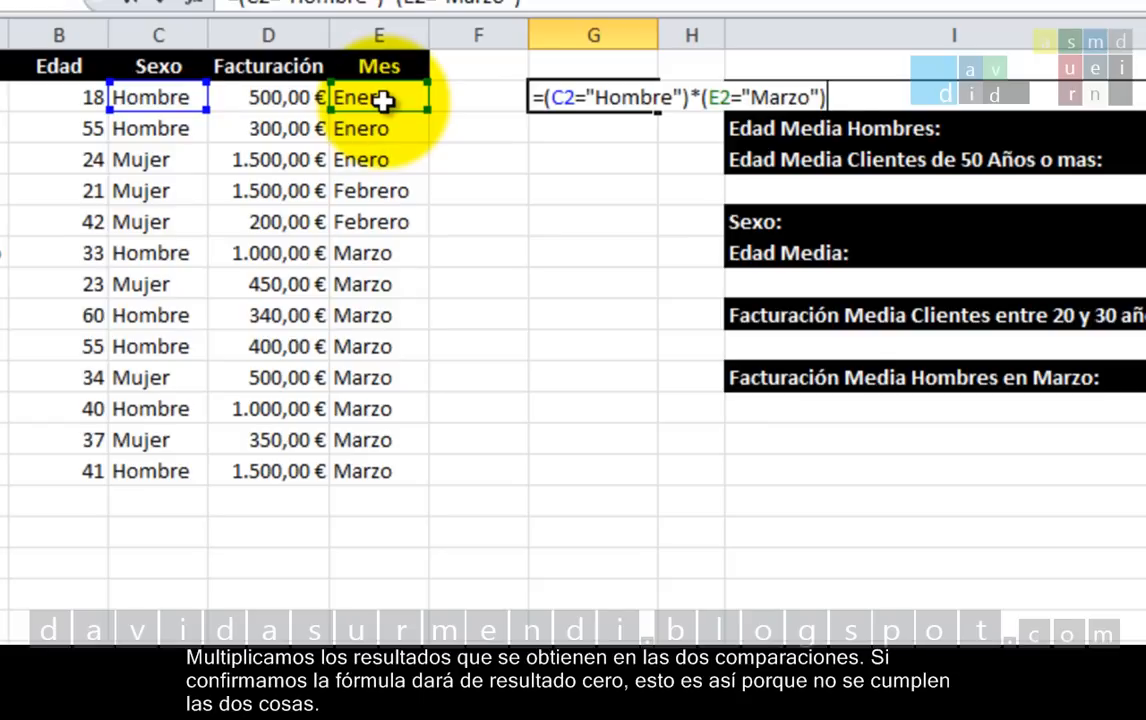
key(Return)
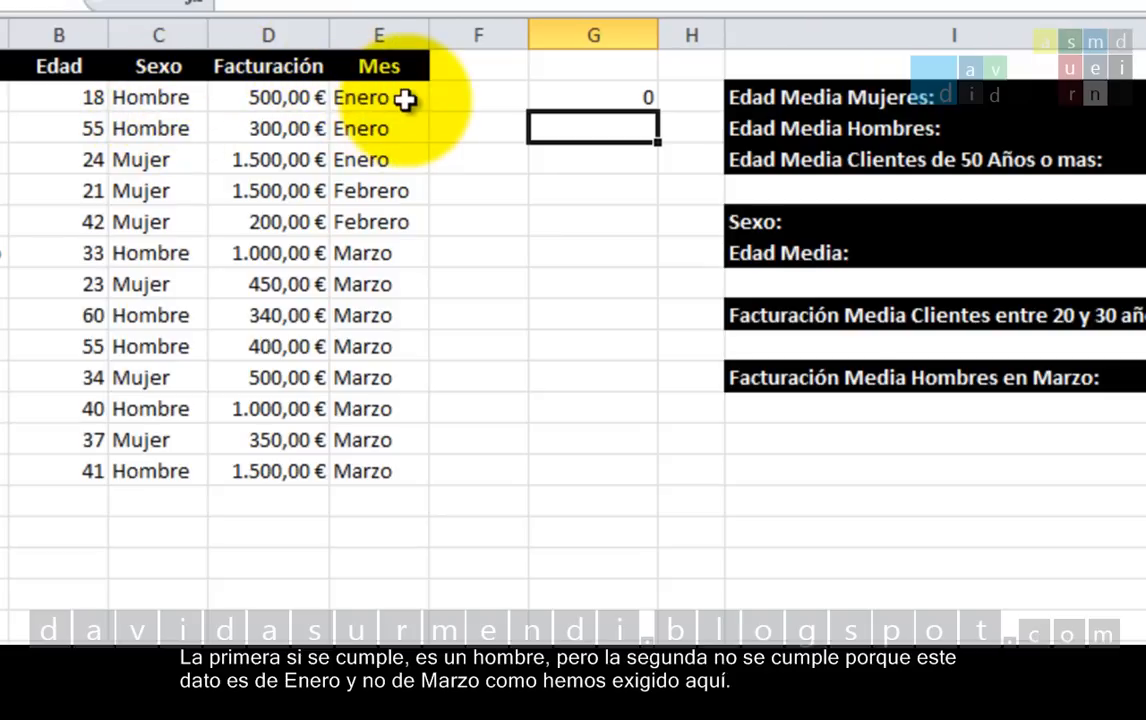
Step: Examine the two multiplied comparisons in the G2 formula and their referenced cells without changing anything
double_click(606, 98)
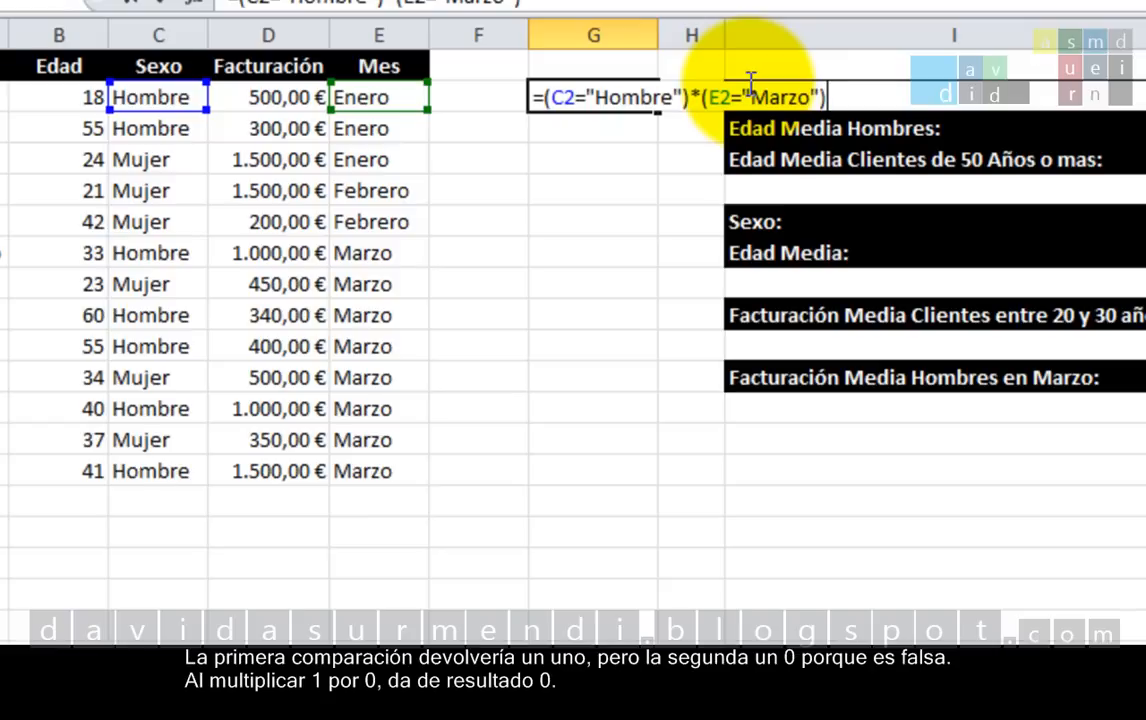
key(Return)
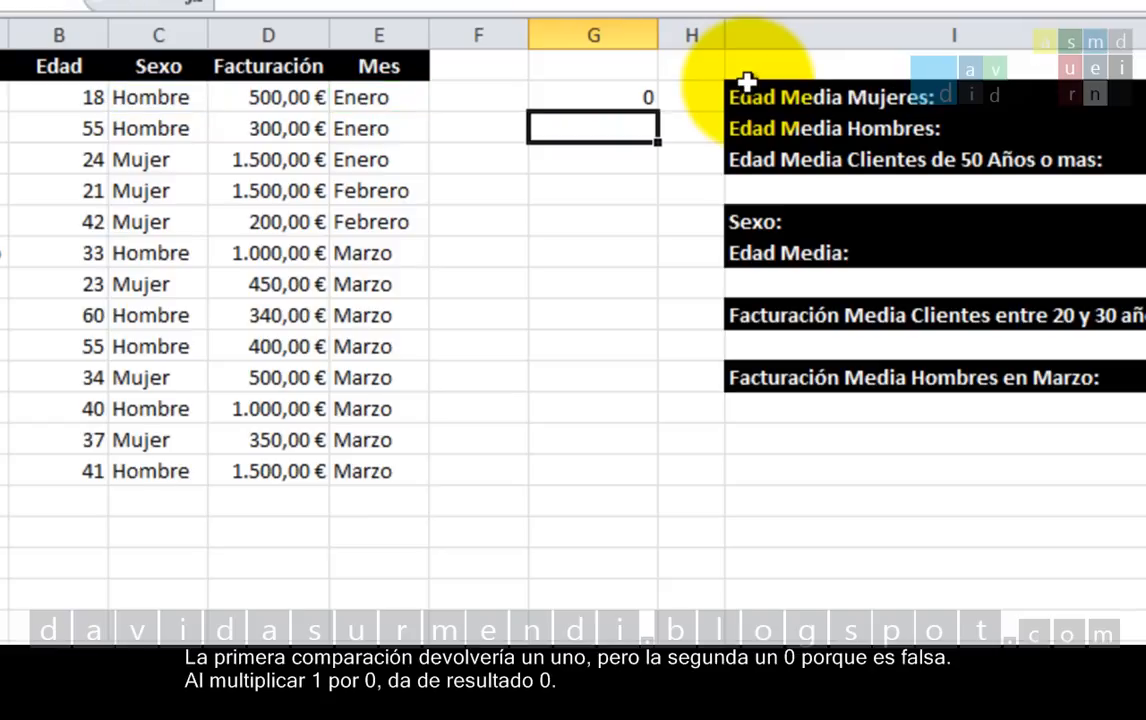
key(Up)
key(F2)
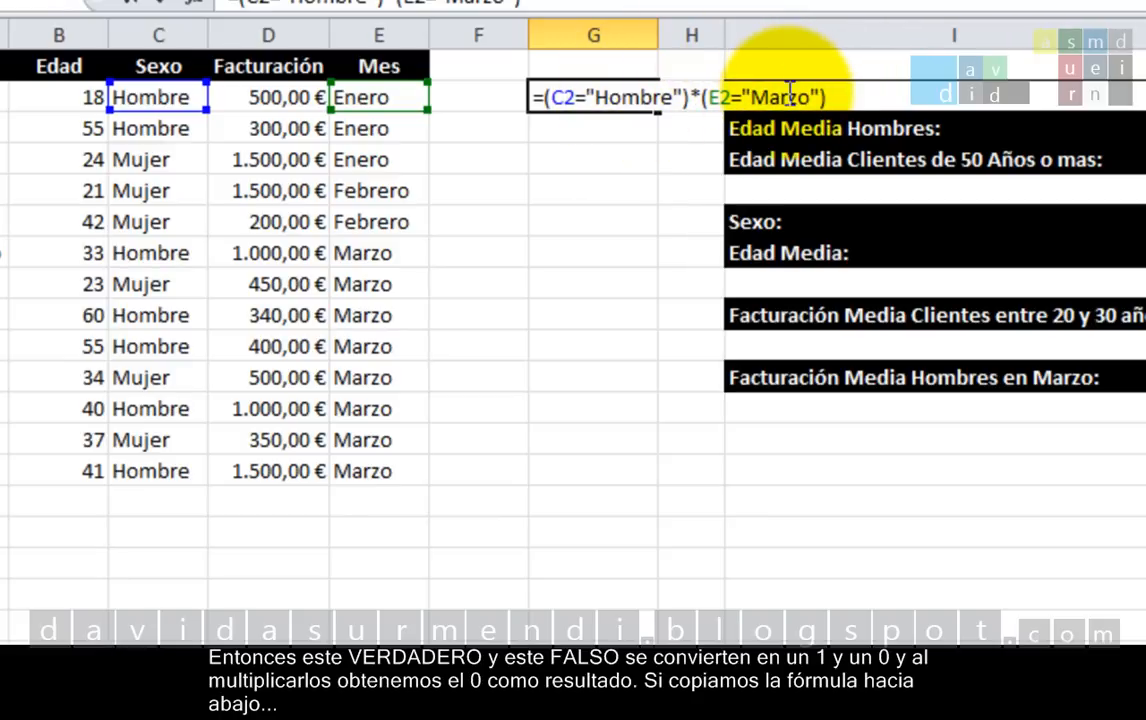
key(Return)
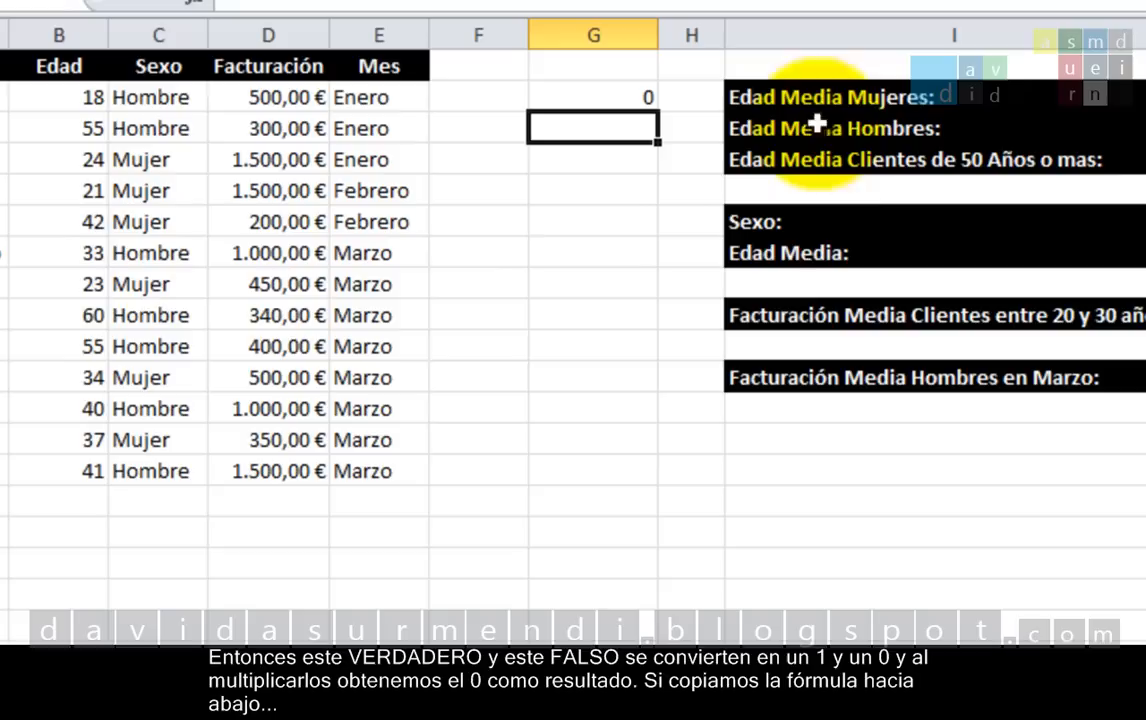
Step: Fill the G2 formula with the multiplied conditions down through G14
click(648, 97)
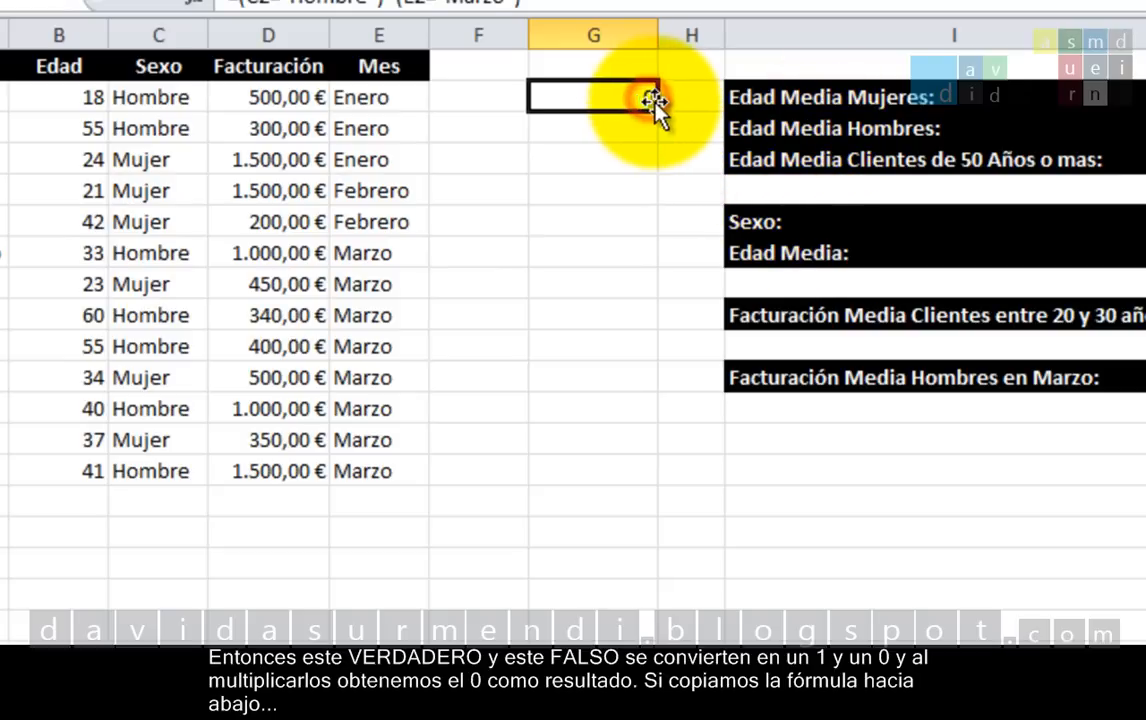
drag(657, 111, 685, 480)
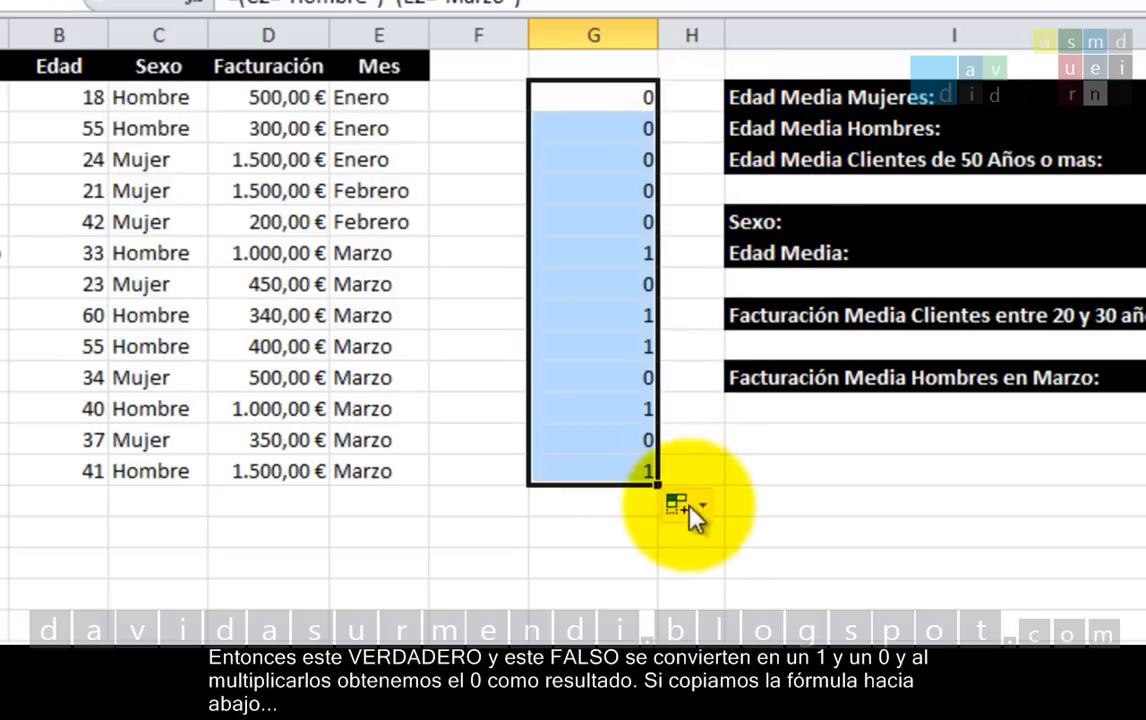
click(886, 623)
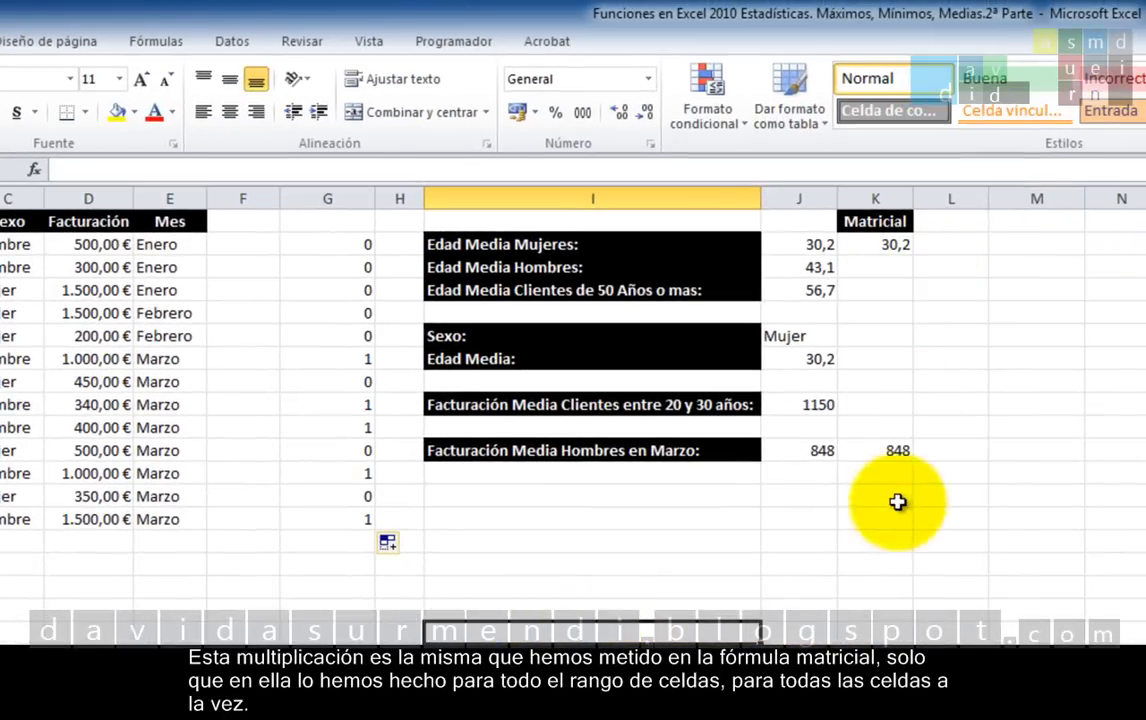
Step: Review the multiplied range conditions in K11's PROMEDIO(SI( formula and keep it as an array formula
double_click(893, 447)
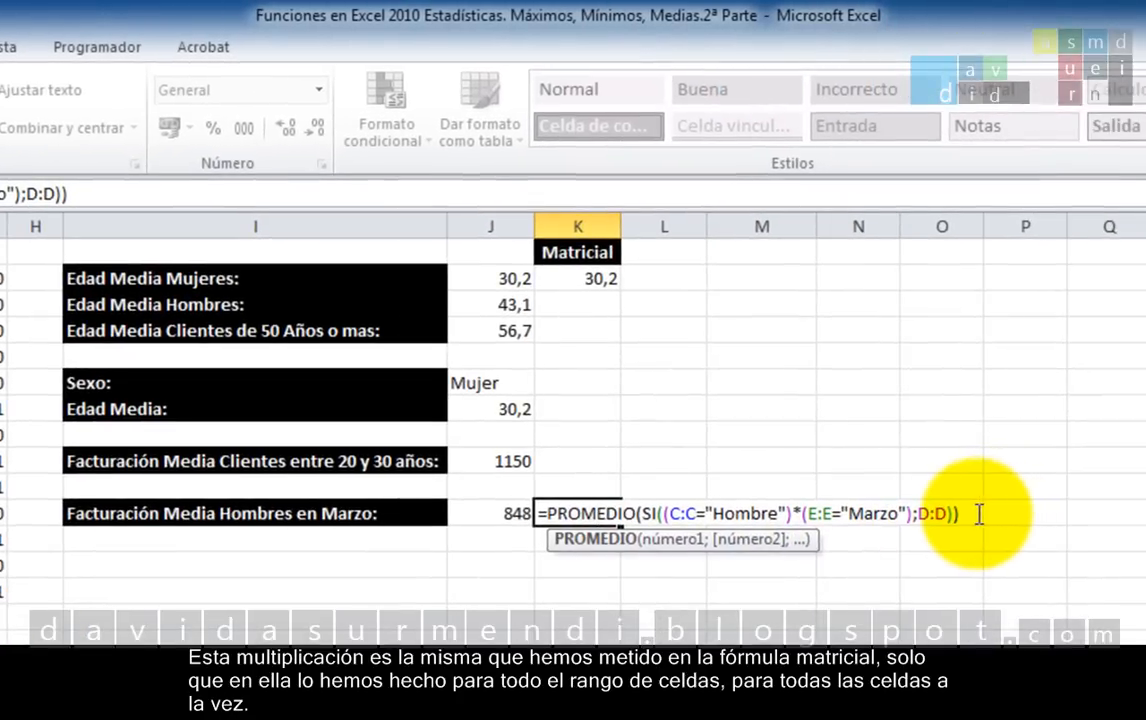
click(1145, 457)
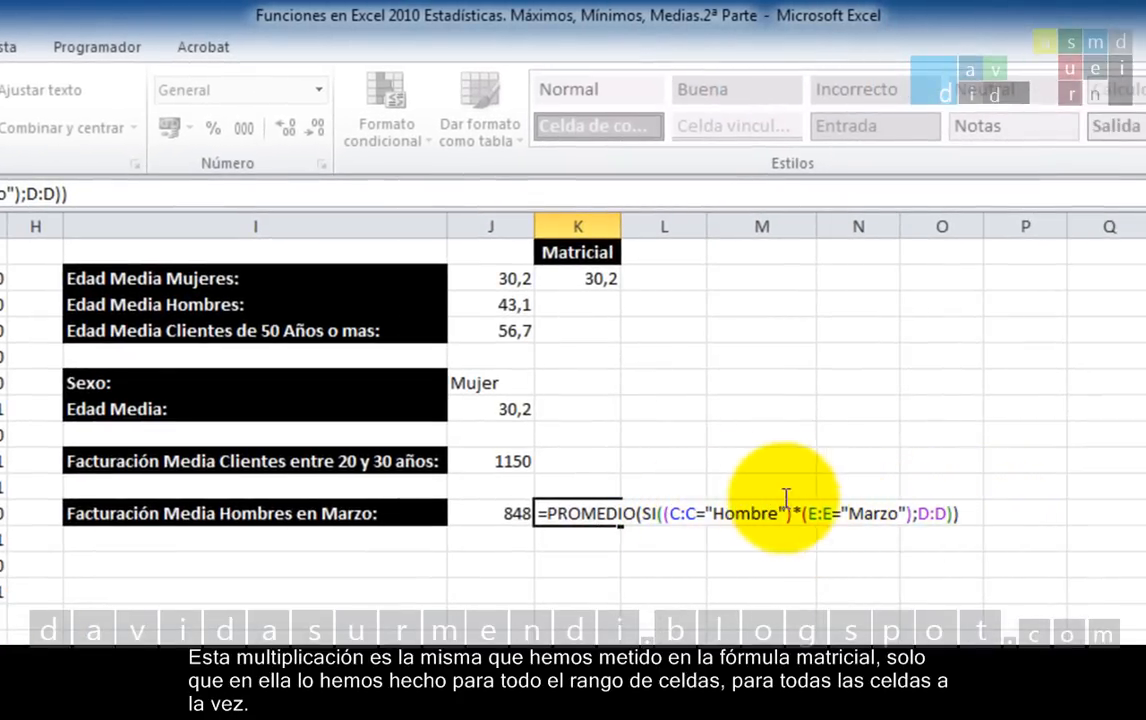
key(ctrl+shift+Return)
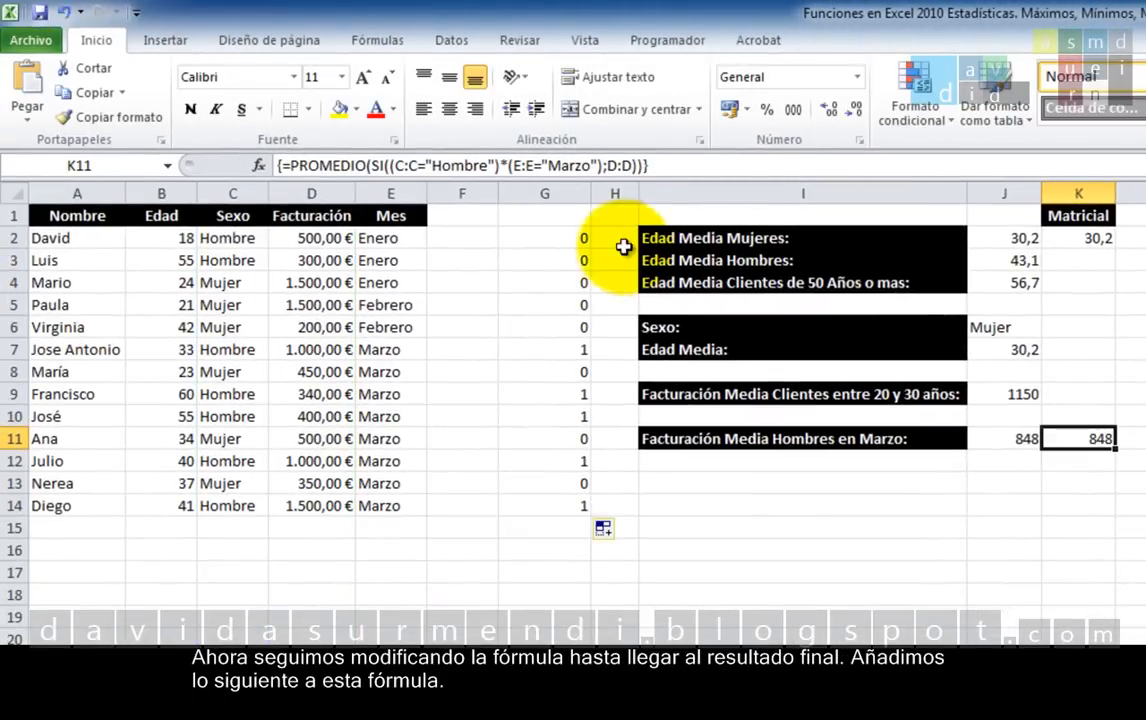
Step: Wrap G2's multiplied conditions in a SI function returning the billing amount: =SI((C2="Hombre")*(E2="Marzo");D2)
click(574, 240)
double_click(574, 240)
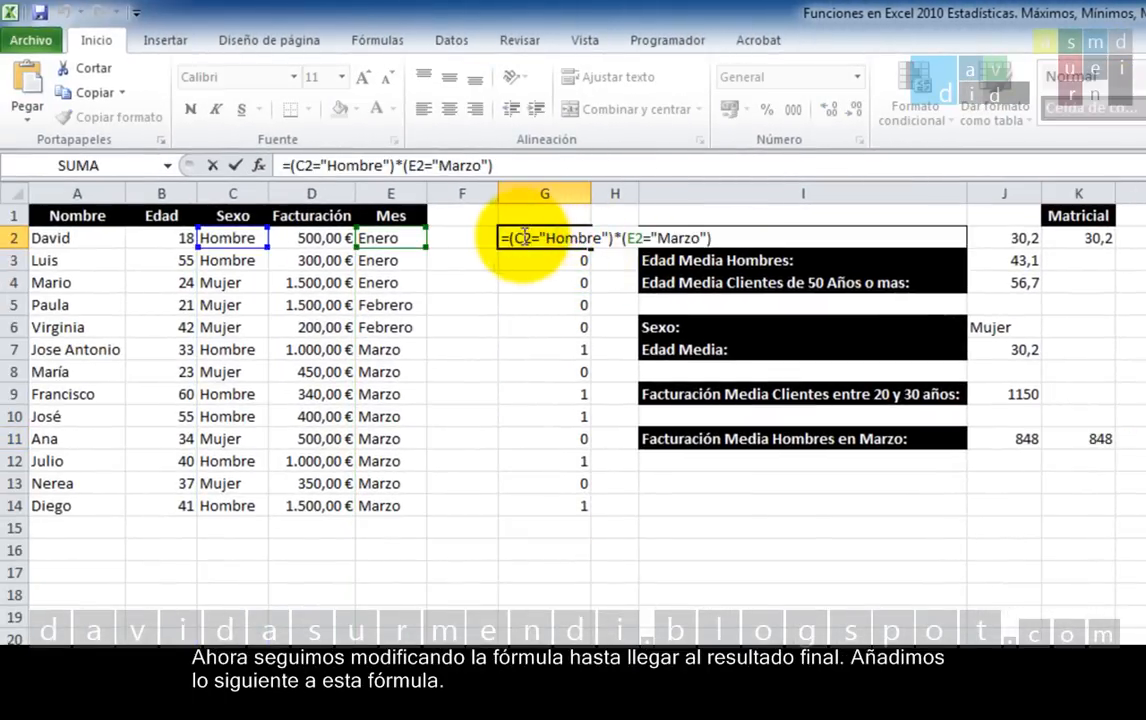
click(509, 240)
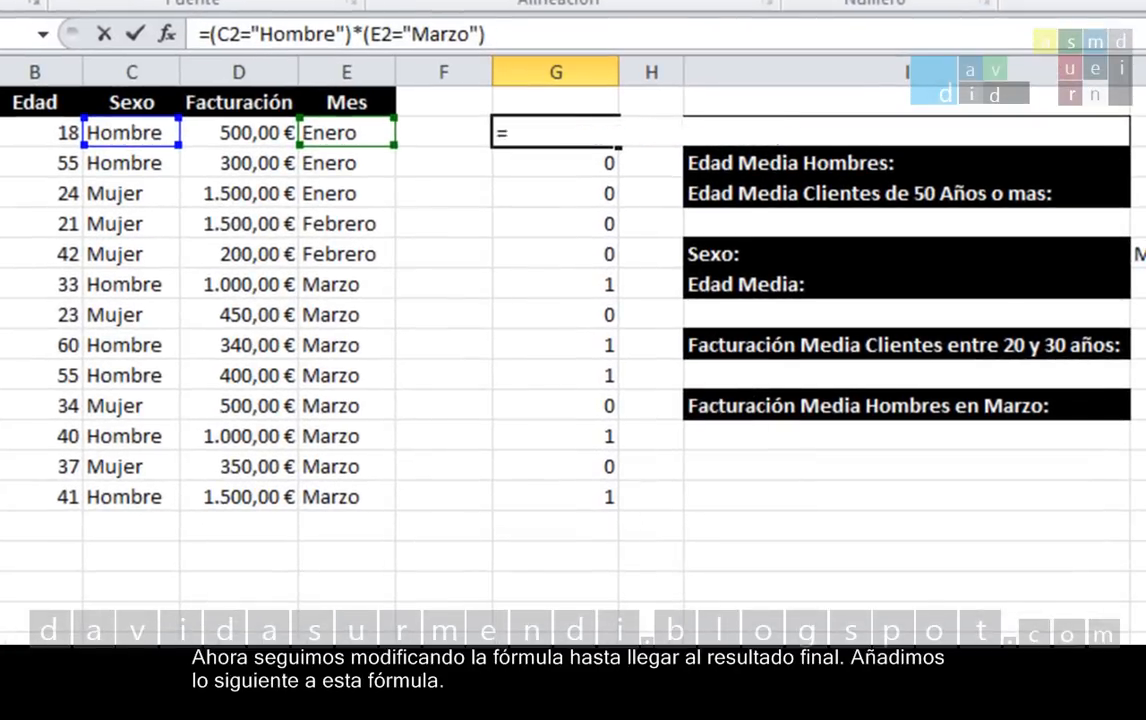
text(SI)
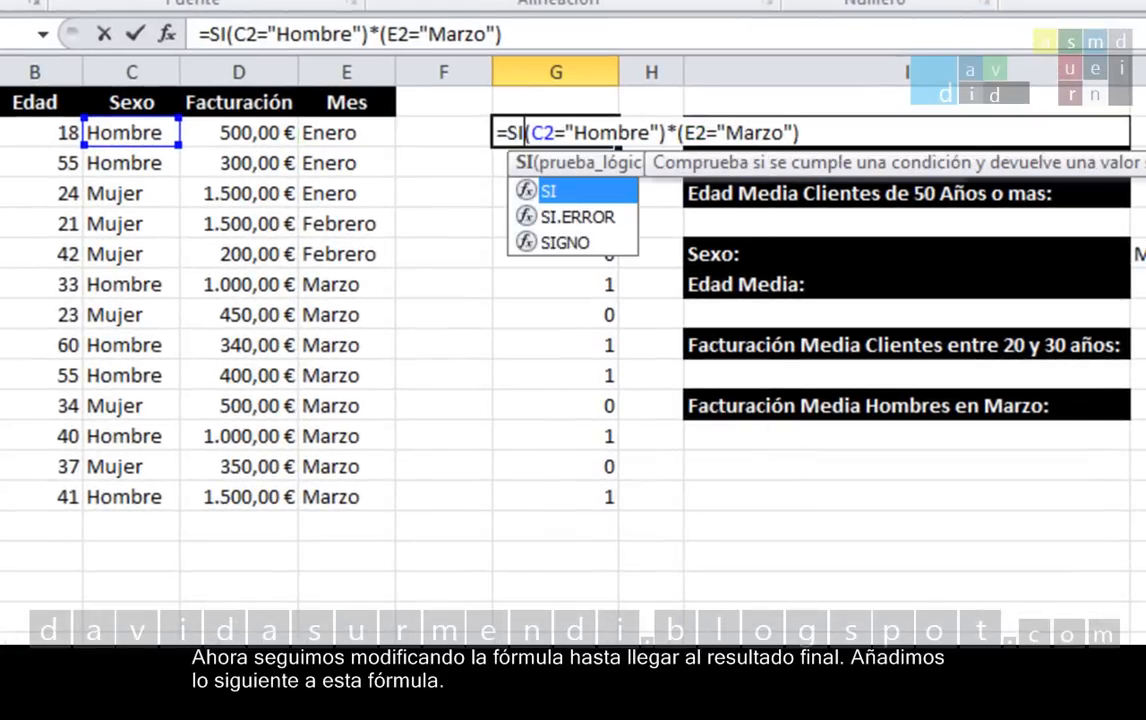
text(()
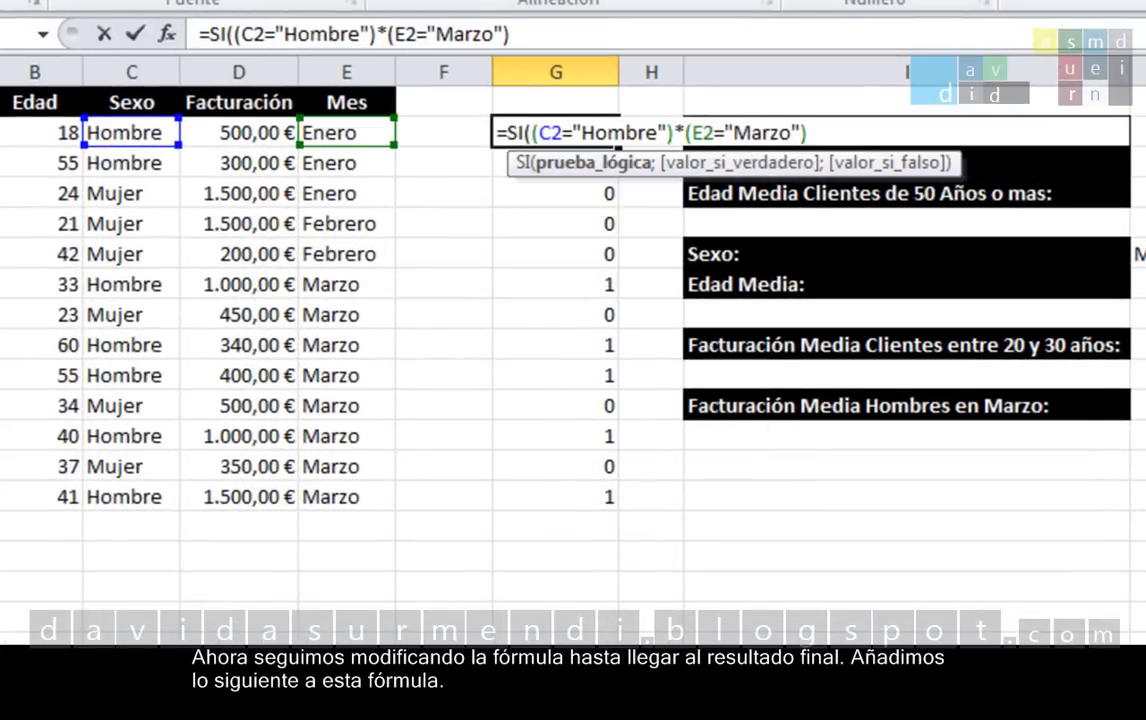
click(857, 135)
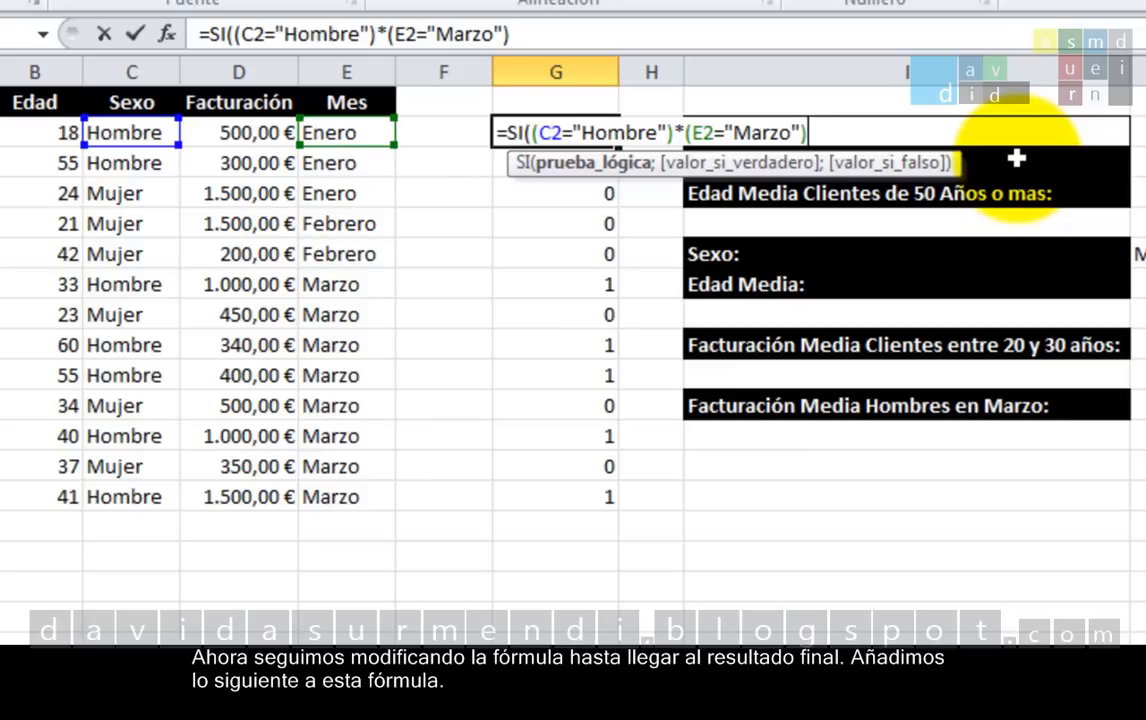
text(;)
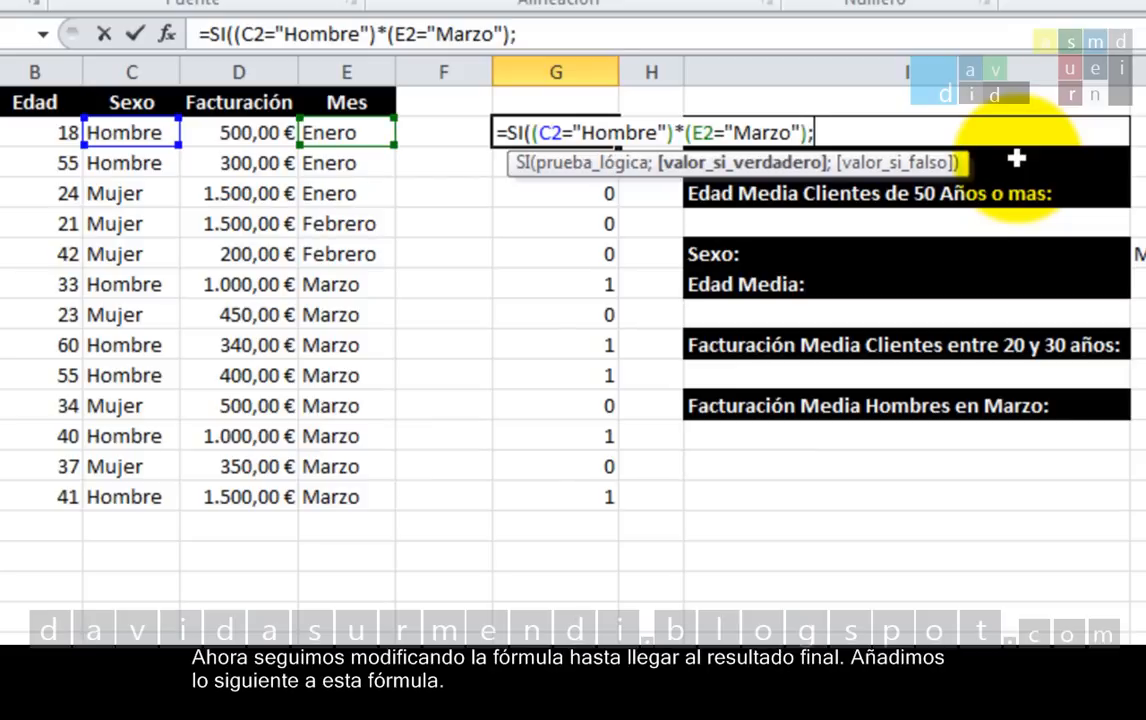
click(255, 135)
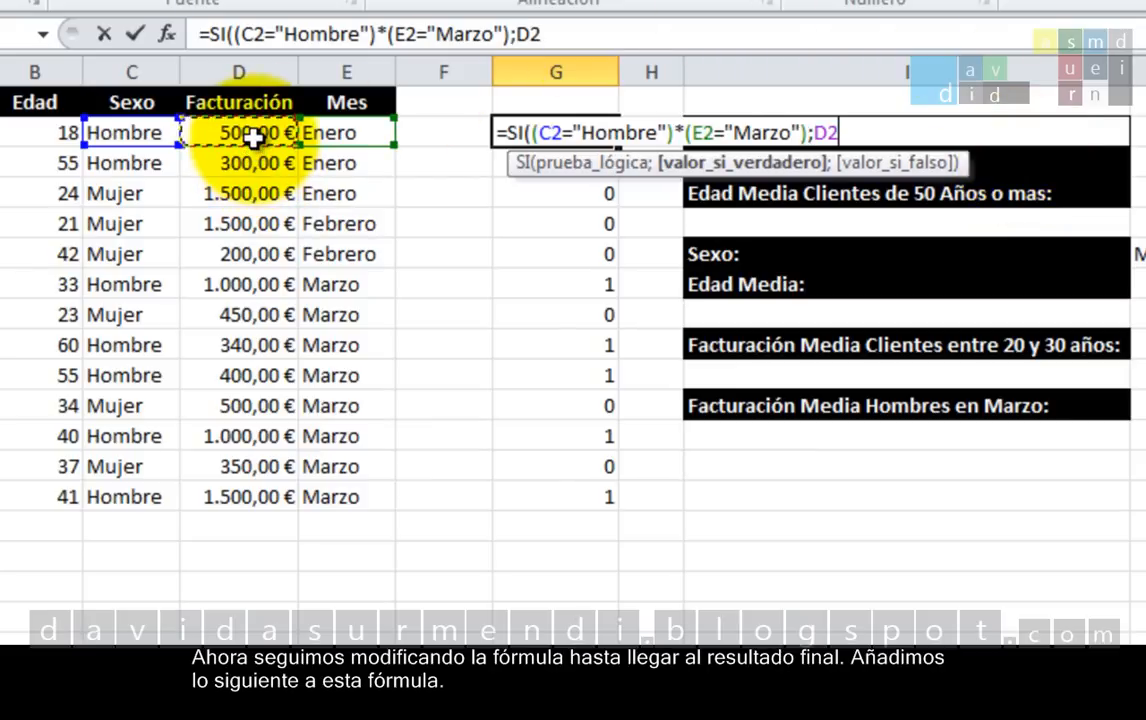
text())
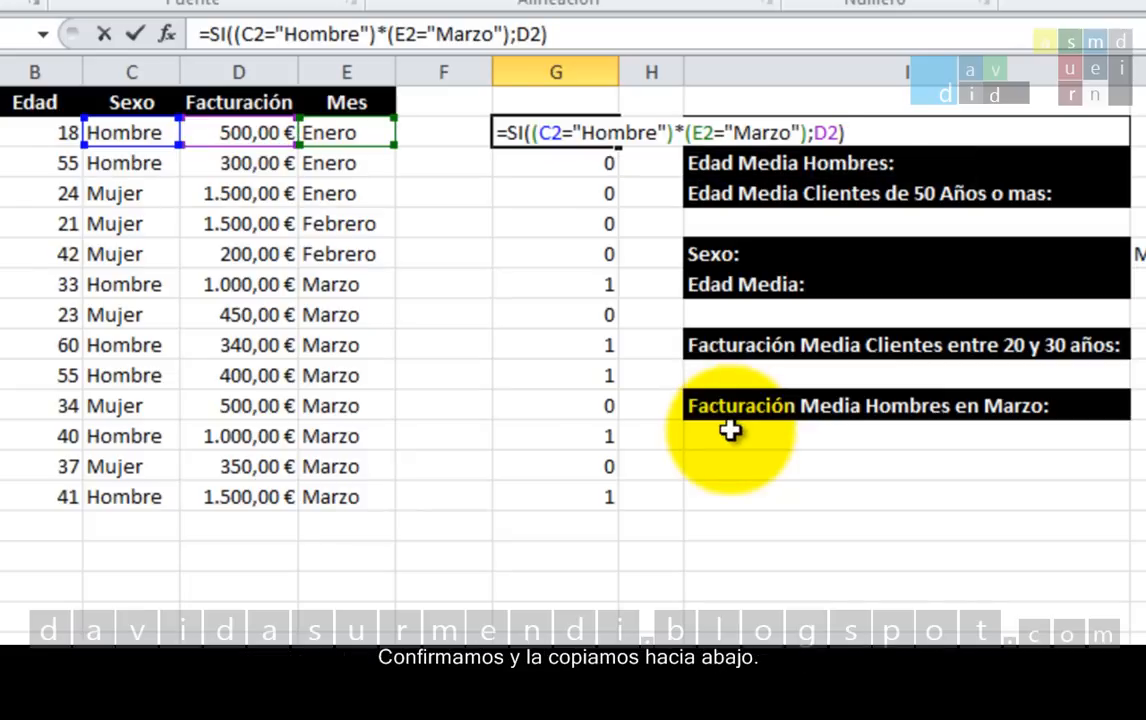
key(Return)
Step: Copy the SI formula from G2 down through G14
click(586, 128)
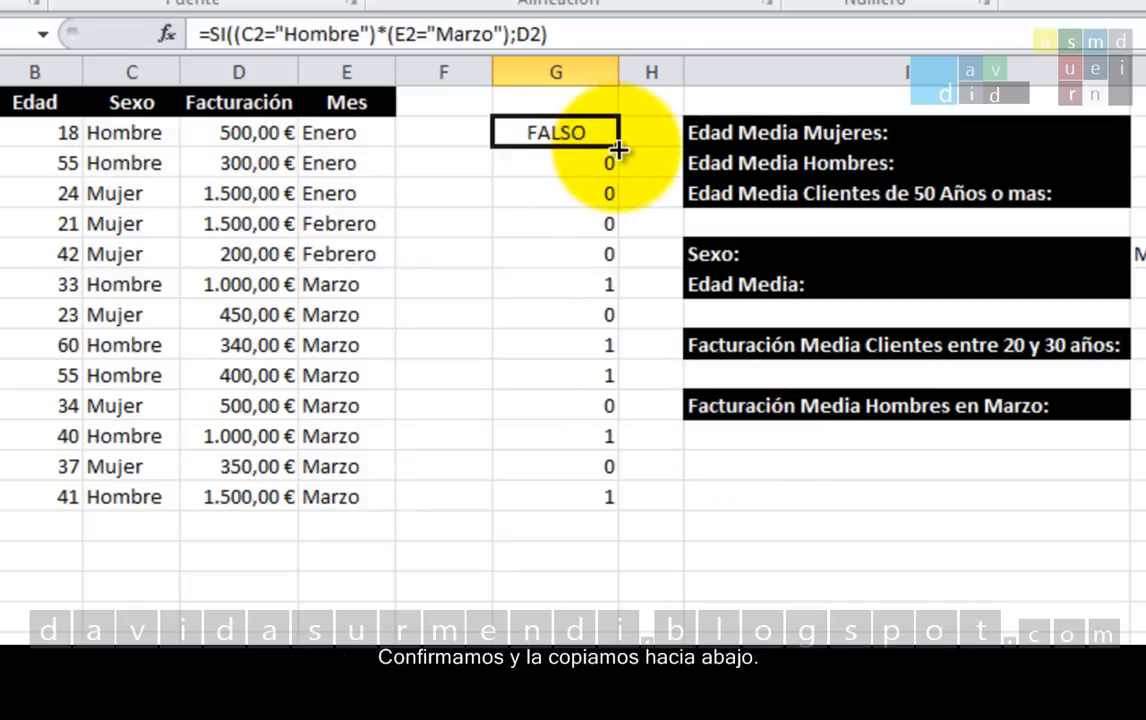
double_click(618, 146)
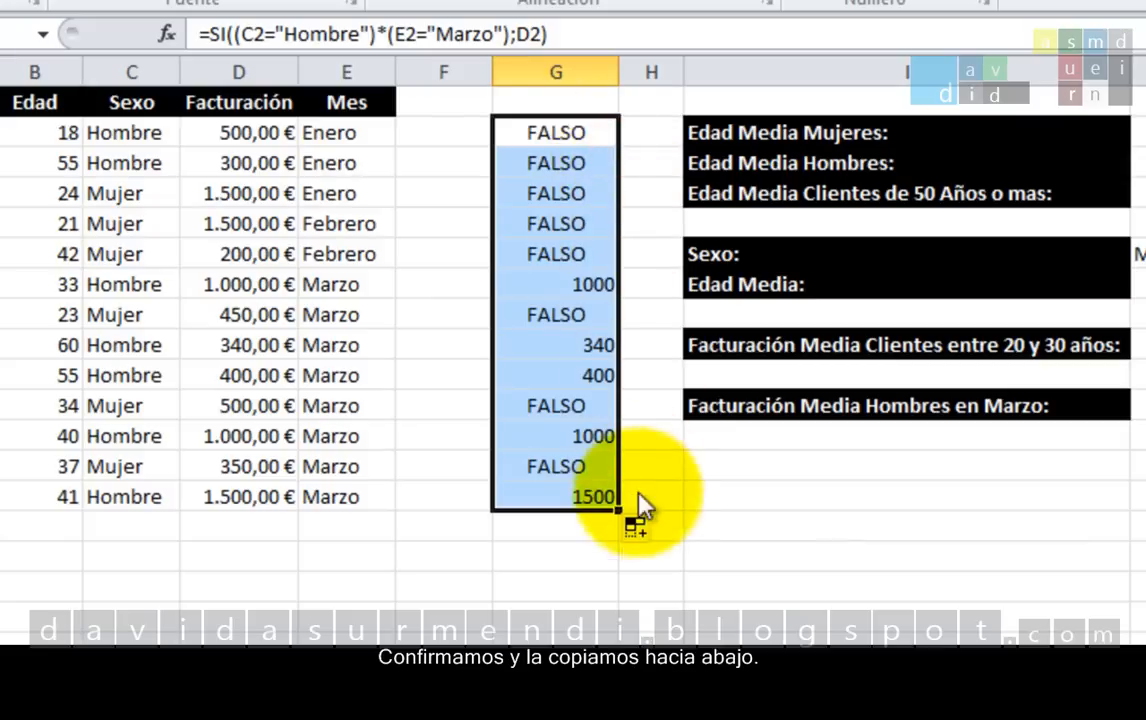
click(709, 524)
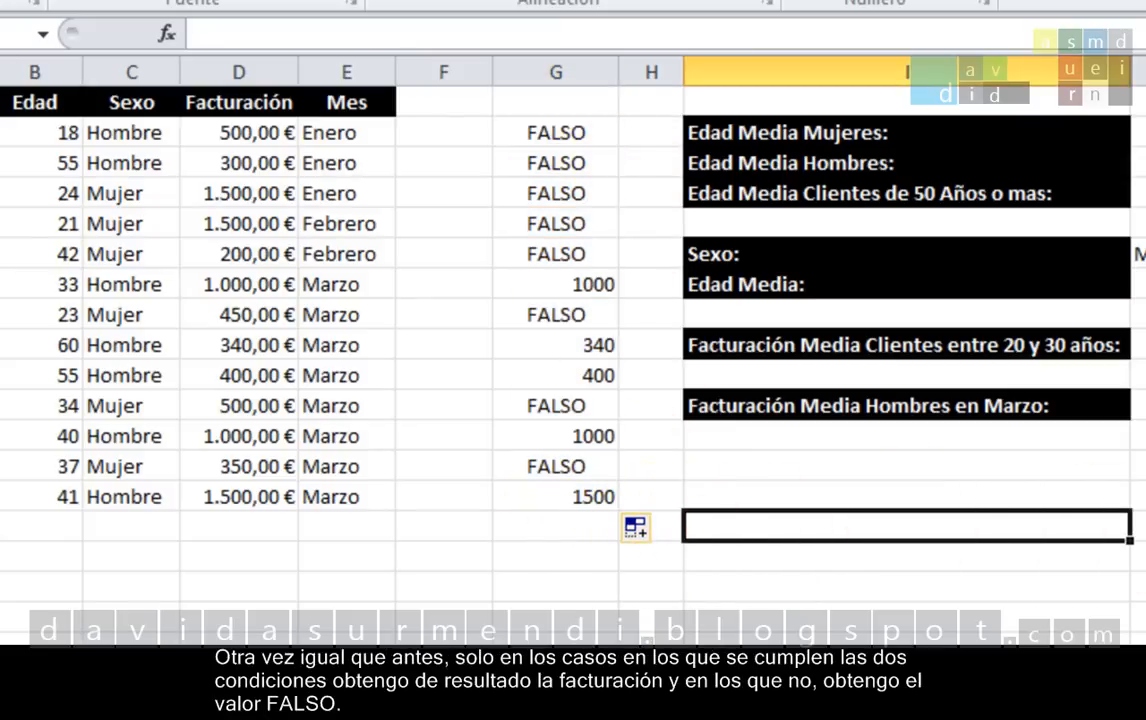
Step: Examine the logical test and the value-if-true argument of the SI formula in G2 without changing it
click(581, 128)
key(F2)
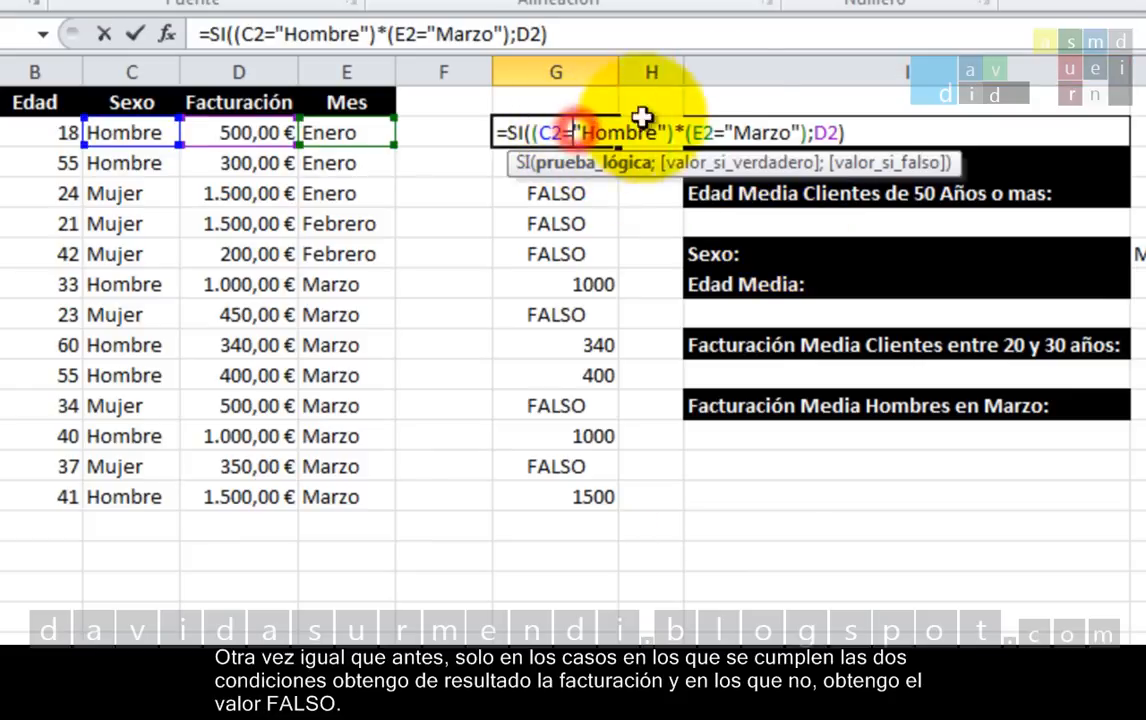
click(897, 127)
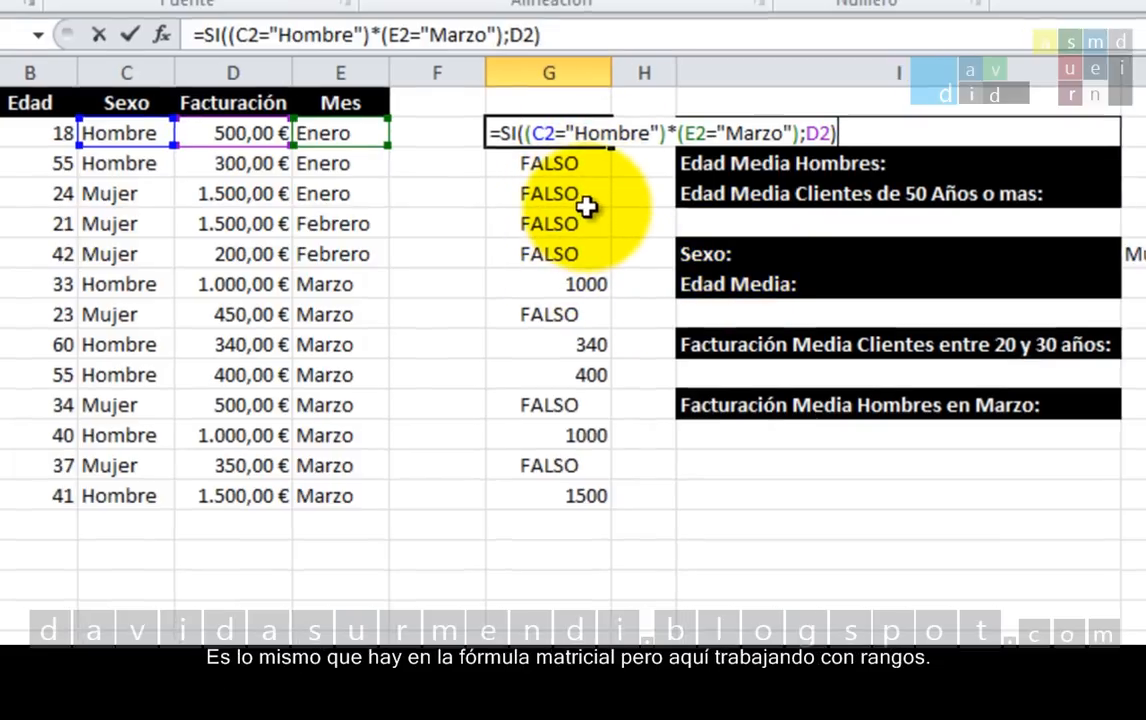
key(Return)
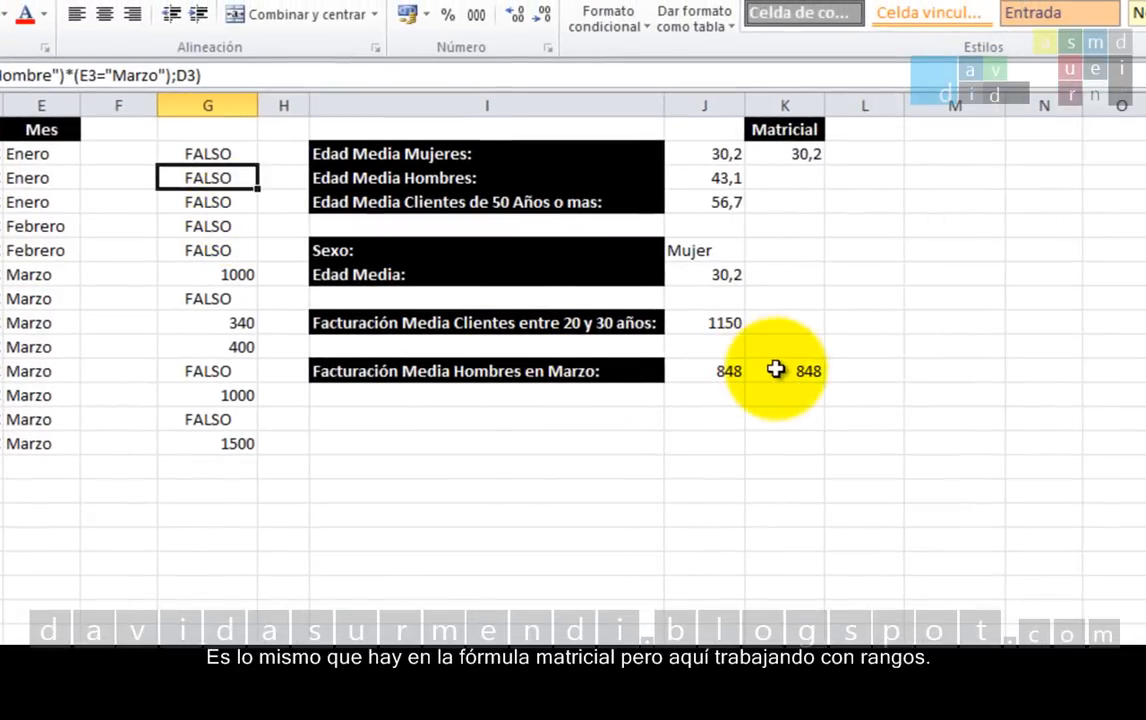
Step: Examine how K11's PROMEDIO(SI( formula applies the same conditions to whole columns, keeping it as an array formula
double_click(776, 370)
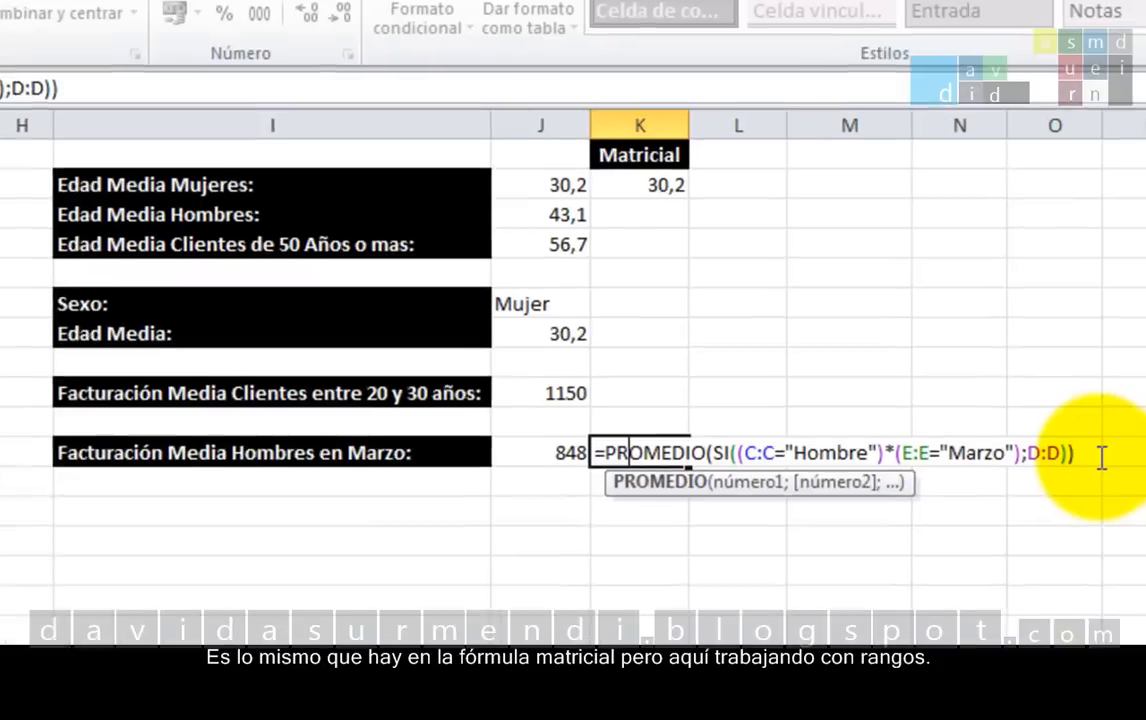
click(1101, 457)
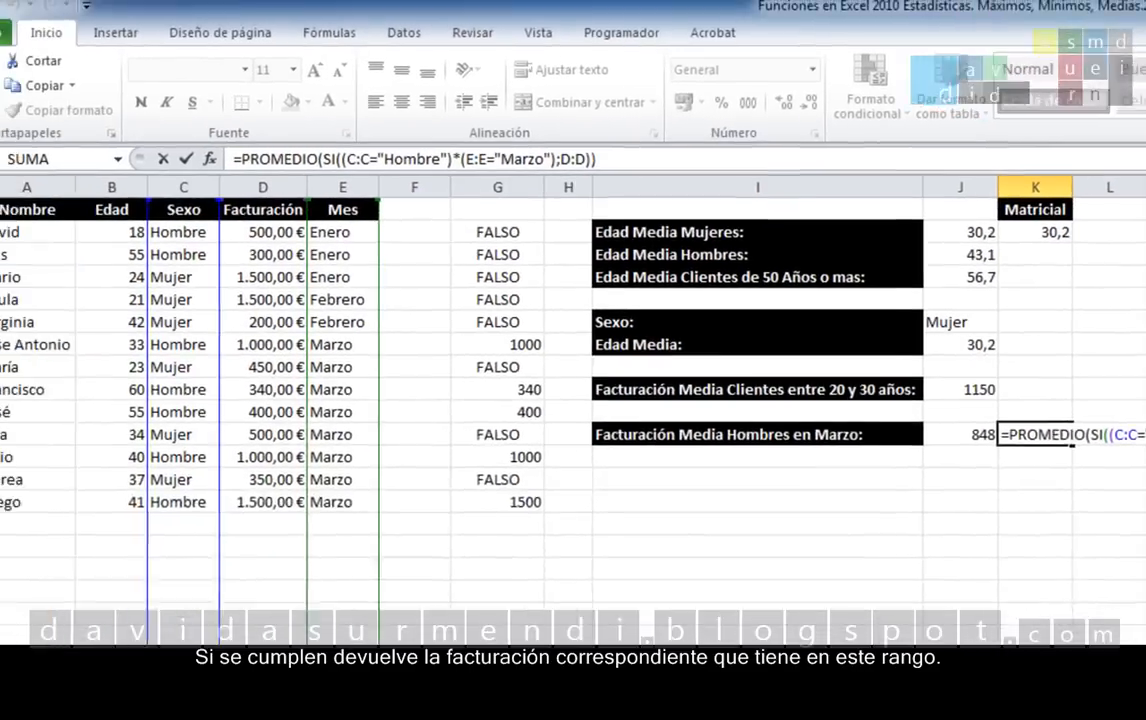
key(ctrl+shift+Return)
Step: Average the helper results in G15 with =PROMEDIO(G2:G14) and display the value without decimals
click(530, 519)
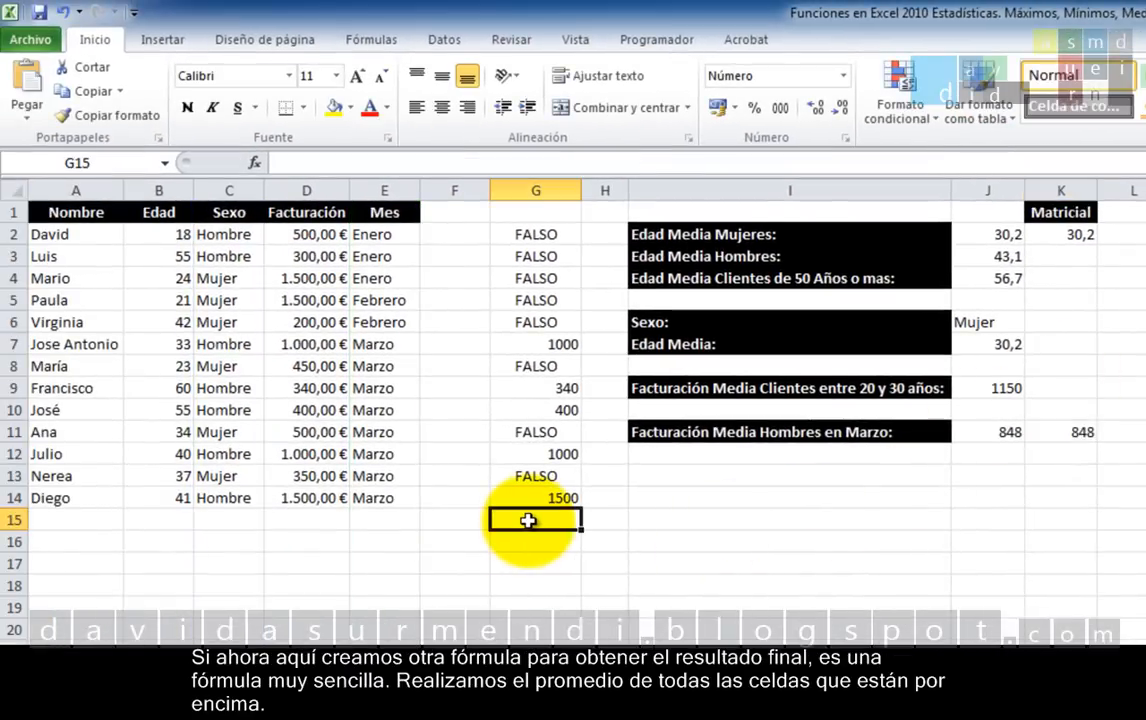
text(=)
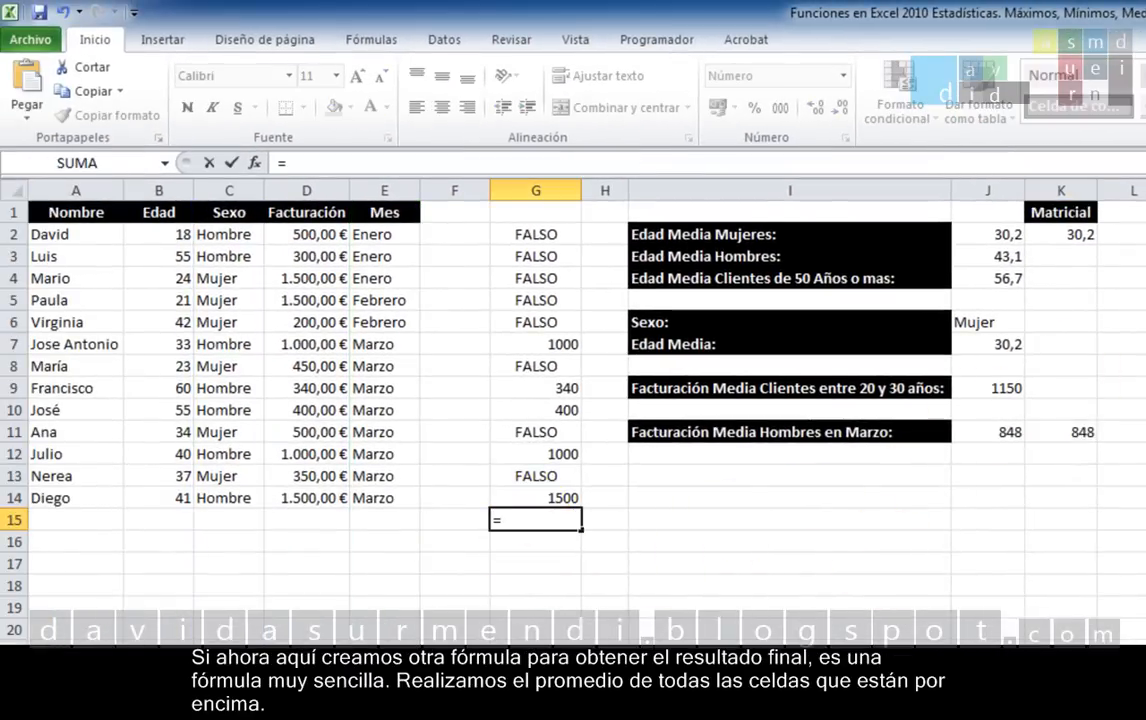
text(PROMEDIO()
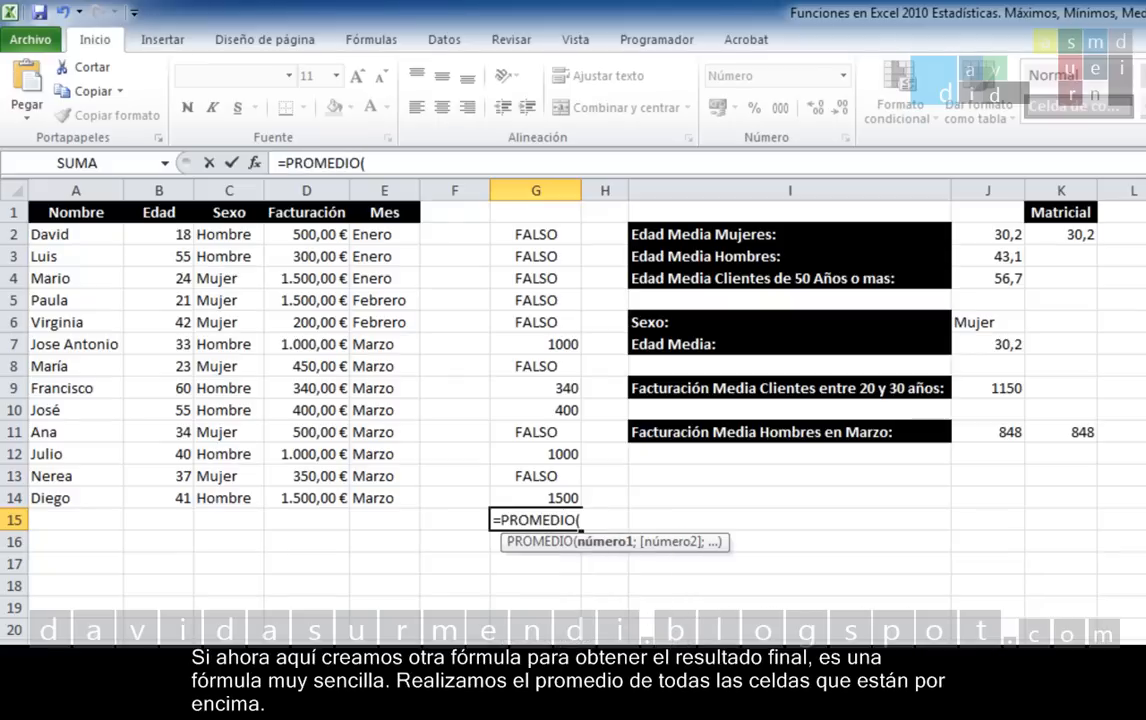
drag(558, 236, 565, 497)
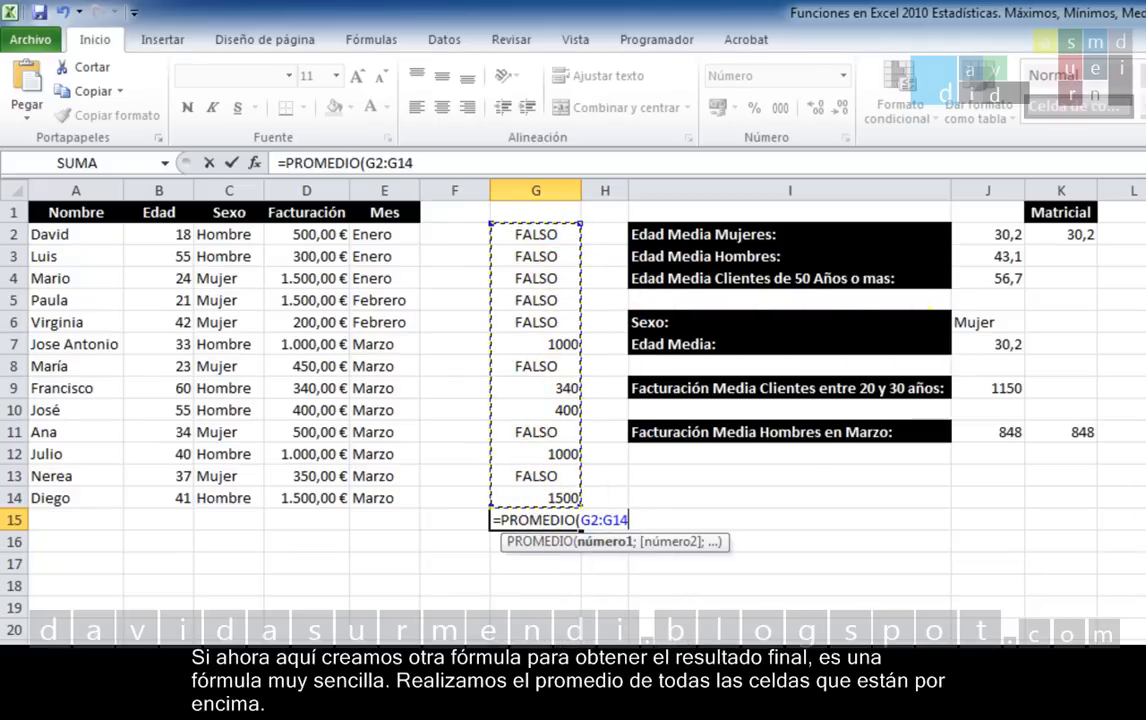
text())
key(Return)
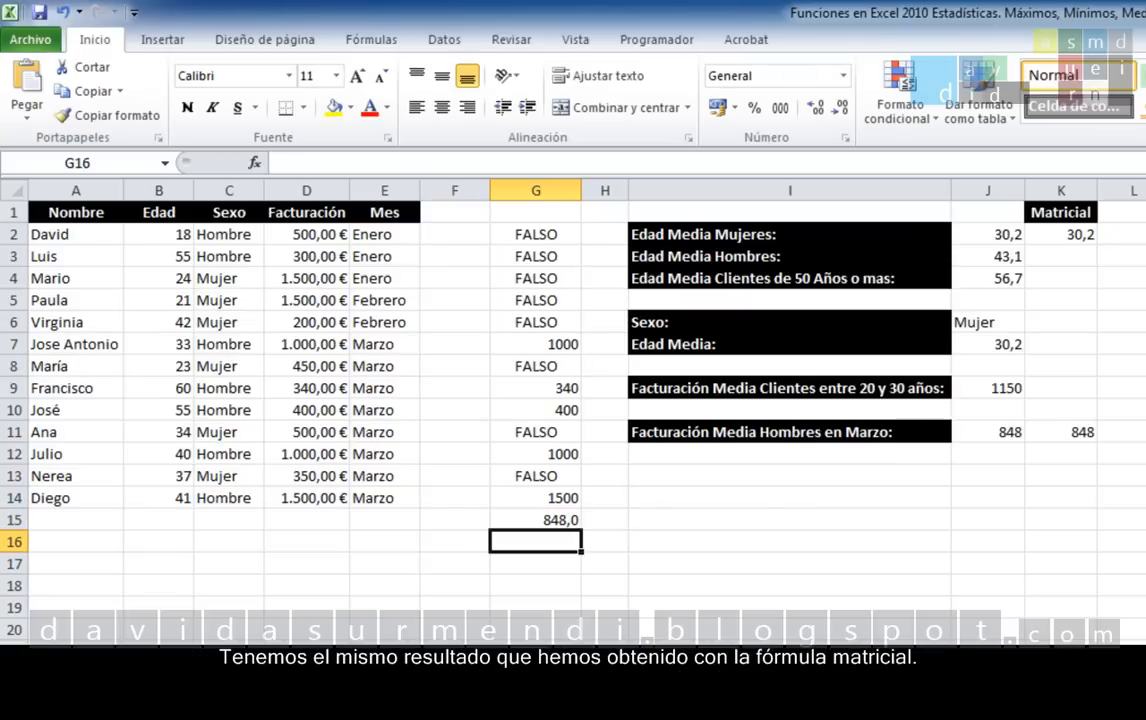
click(539, 518)
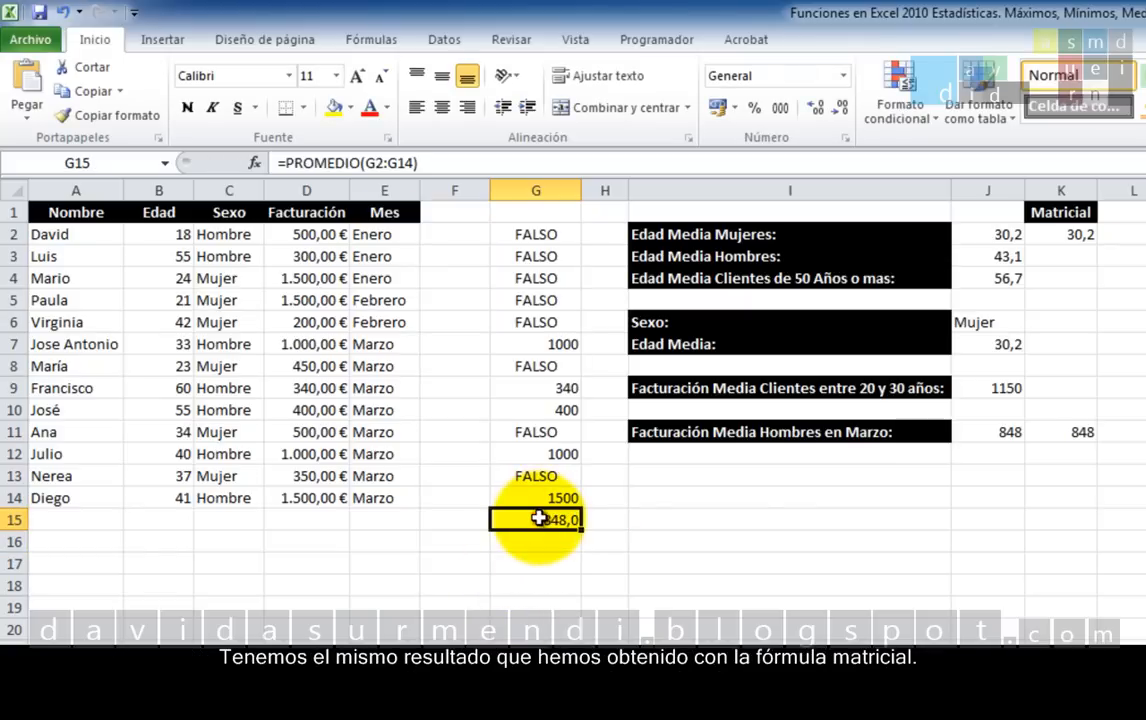
click(843, 107)
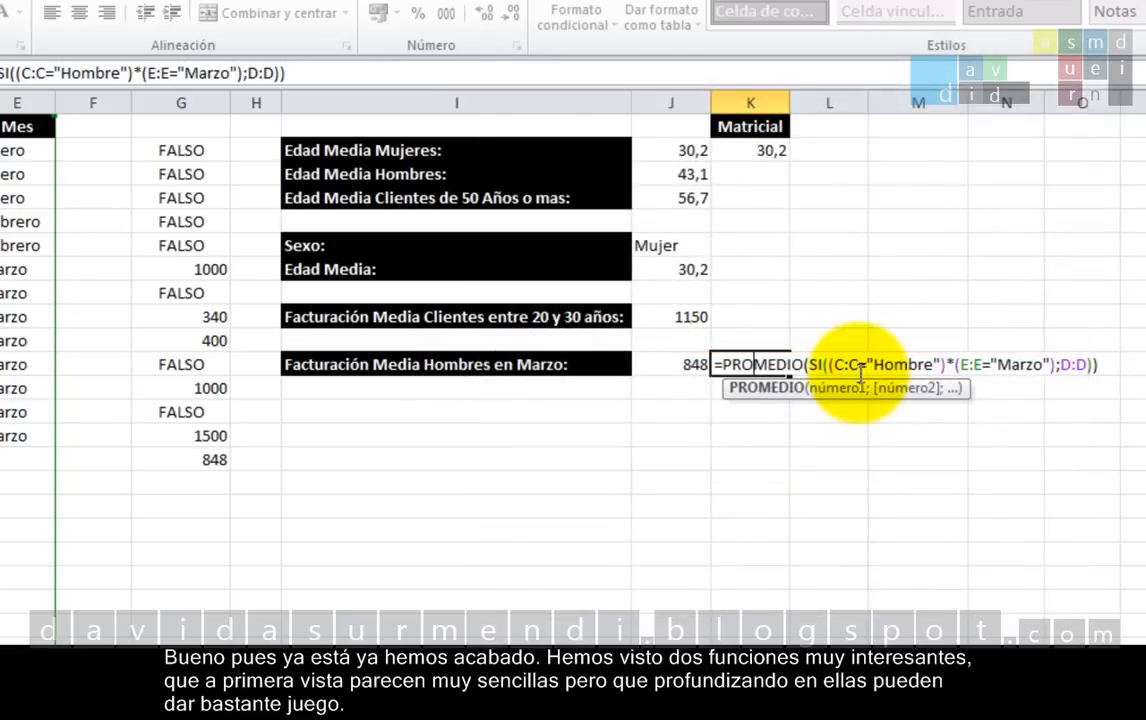
Step: Confirm K11's formula as an array formula, then close Excel, saving the workbook's changes
key(ctrl+shift+Return)
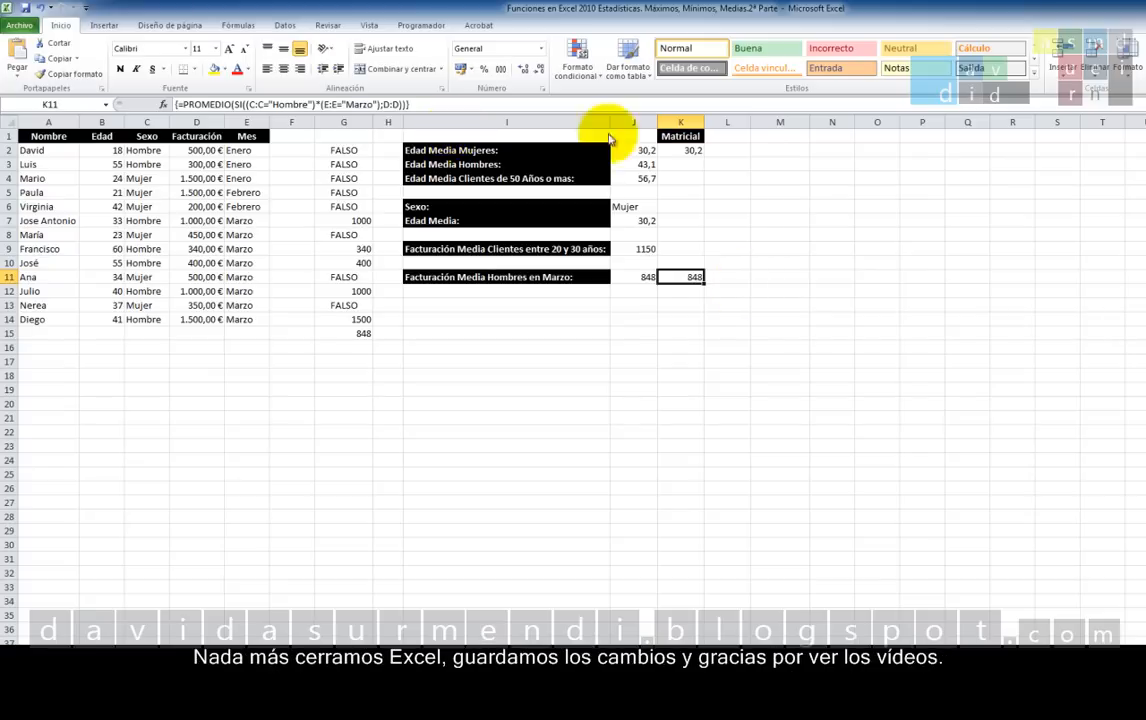
key(alt+F4)
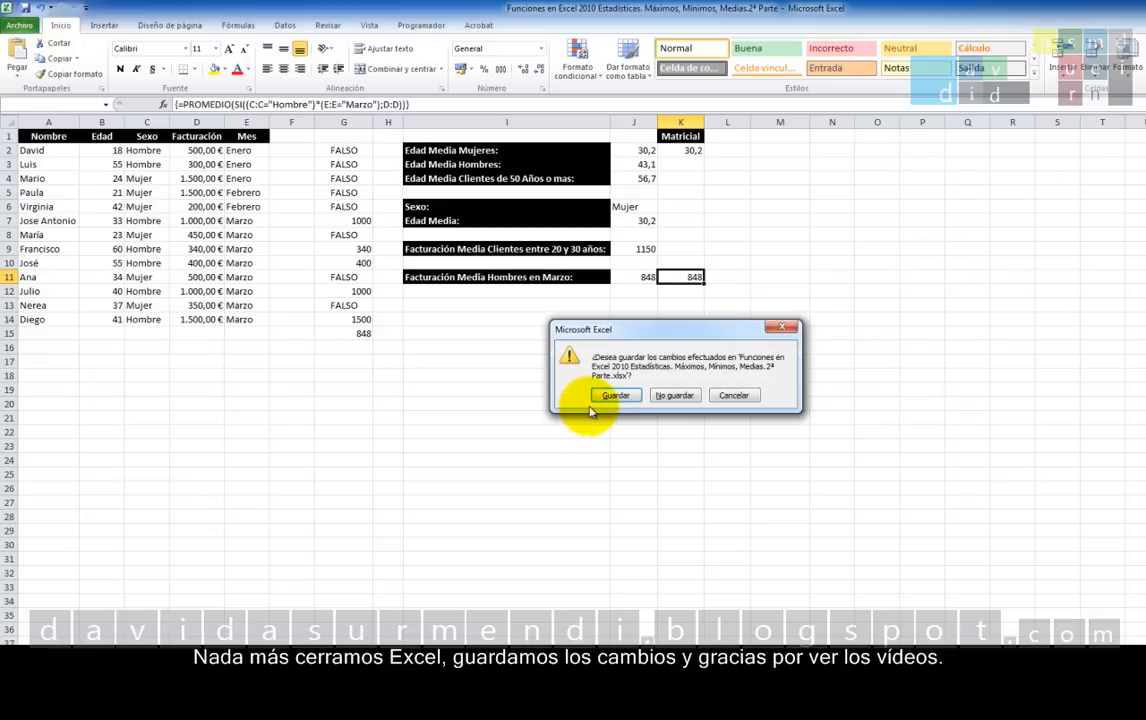
click(601, 399)
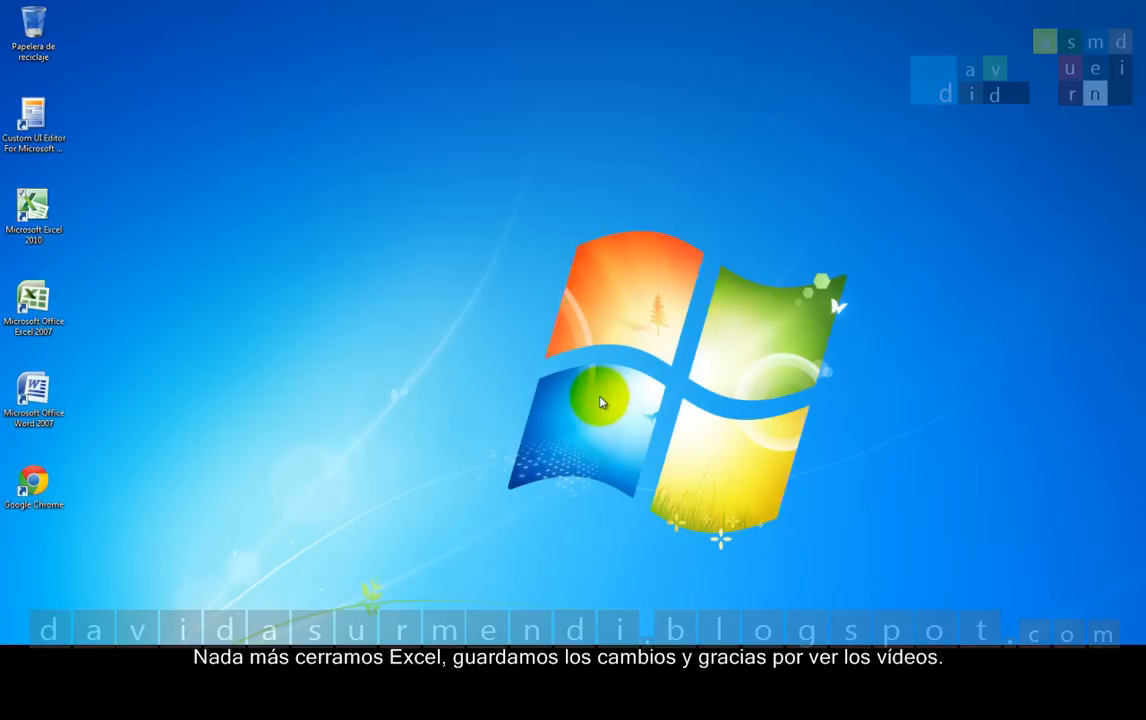